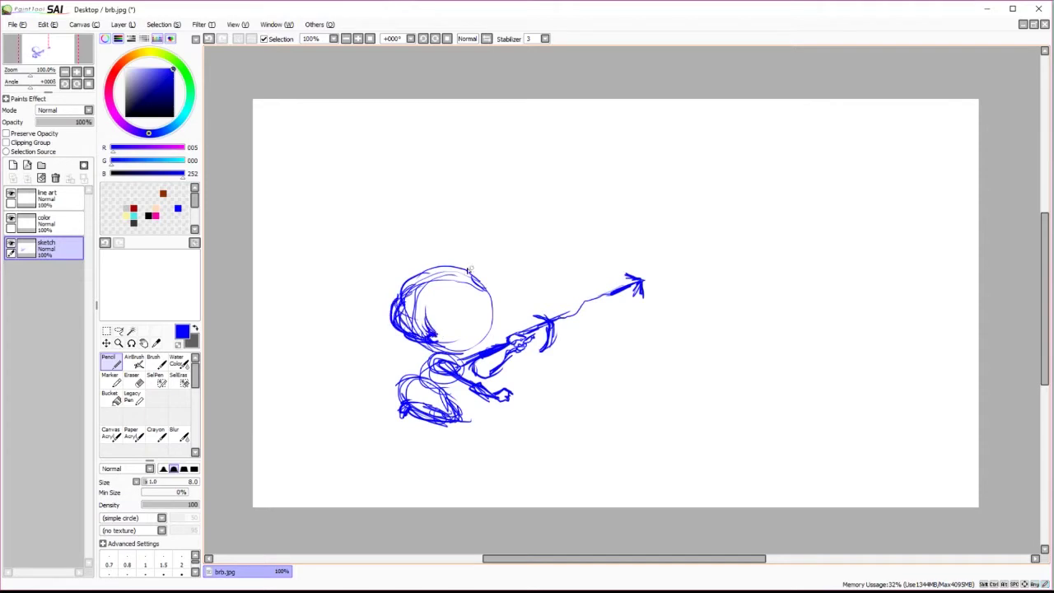
Sketch the character's face, hair buns and leg, plus the long body curve sweeping beneath it across the canvas.
{"action": "mouse_move", "coordinate": [461, 285]}
{"action": "left_mouse_down"}
{"action": "mouse_move", "coordinate": [441, 319]}
{"action": "mouse_move", "coordinate": [457, 329]}
{"action": "left_mouse_up"}
{"action": "left_click_drag", "start_coordinate": [405, 280], "coordinate": [383, 301]}
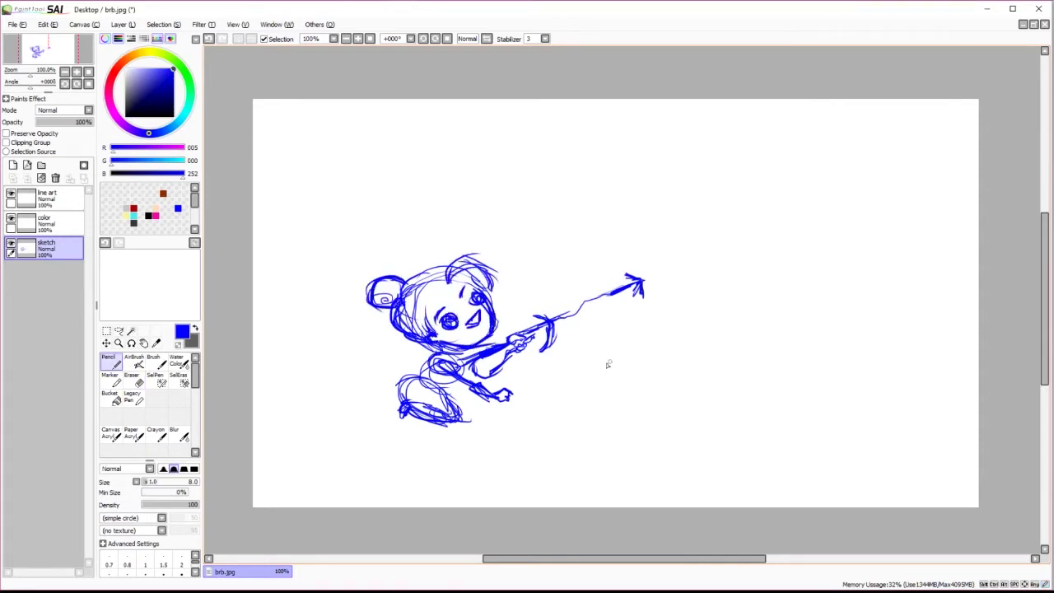
{"action": "left_click_drag", "start_coordinate": [445, 371], "coordinate": [419, 407]}
{"action": "mouse_move", "coordinate": [287, 103]}
{"action": "left_mouse_down"}
{"action": "mouse_move", "coordinate": [399, 379]}
{"action": "mouse_move", "coordinate": [553, 442]}
{"action": "mouse_move", "coordinate": [972, 405]}
{"action": "left_mouse_up"}
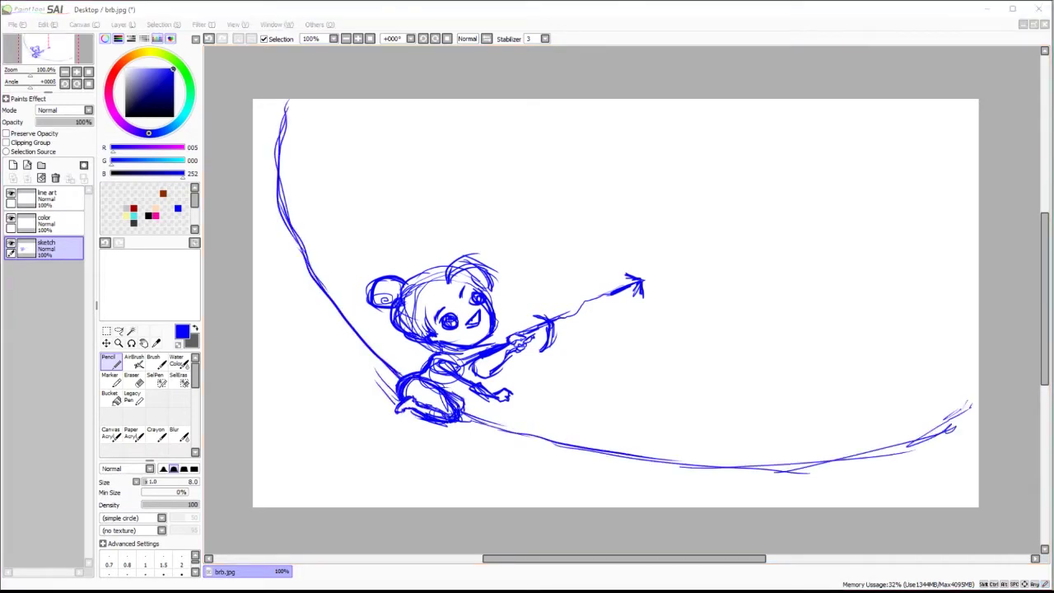
Lasso the character's lowered arm in the sketch and adjust its placement with a transform.
{"action": "key", "text": "a"}
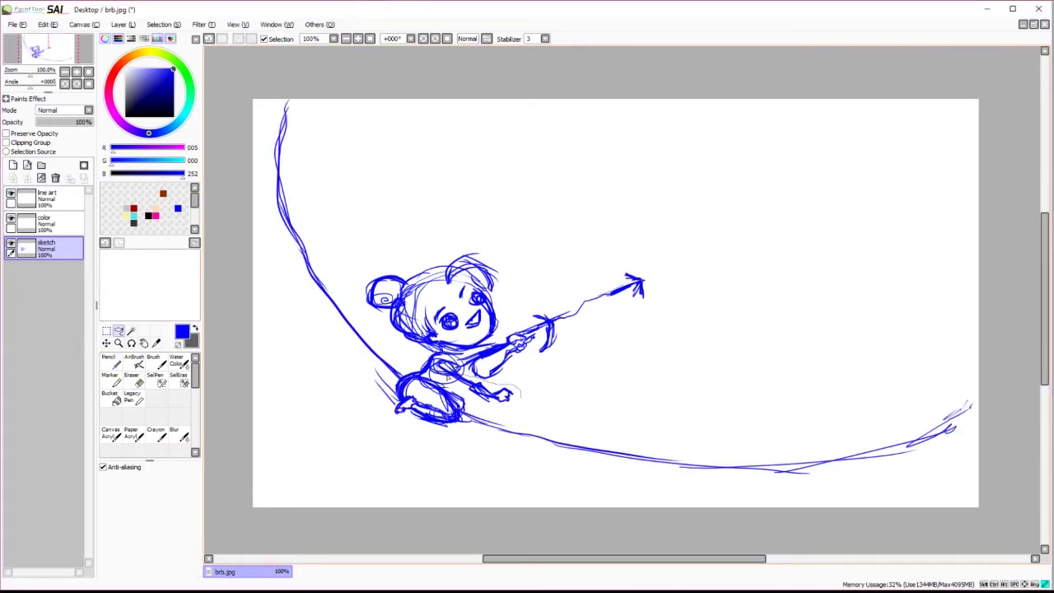
{"action": "scroll", "coordinate": [519, 396], "scroll_direction": "up", "scroll_amount": 1}
{"action": "key", "text": "ctrl+t"}
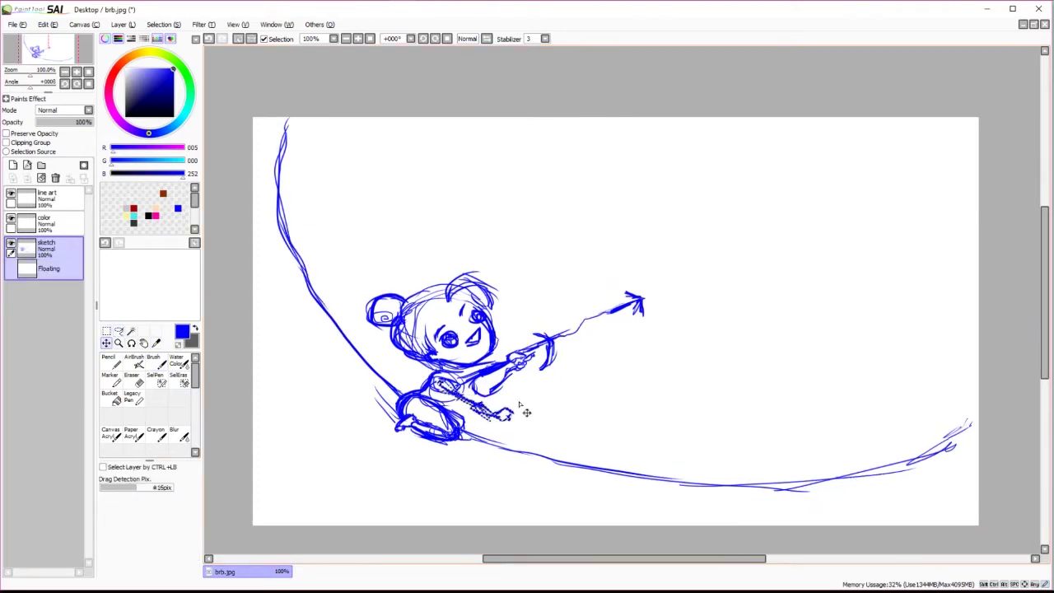
{"action": "key", "text": "Return"}
Sketch a row of five pointed spikes along the curve in front of the character.
{"action": "key", "text": "n"}
{"action": "left_click_drag", "start_coordinate": [517, 402], "coordinate": [527, 455]}
{"action": "left_click_drag", "start_coordinate": [566, 387], "coordinate": [594, 473]}
{"action": "left_click_drag", "start_coordinate": [639, 394], "coordinate": [673, 488]}
{"action": "left_click_drag", "start_coordinate": [711, 408], "coordinate": [759, 494]}
{"action": "left_click_drag", "start_coordinate": [755, 390], "coordinate": [872, 481]}
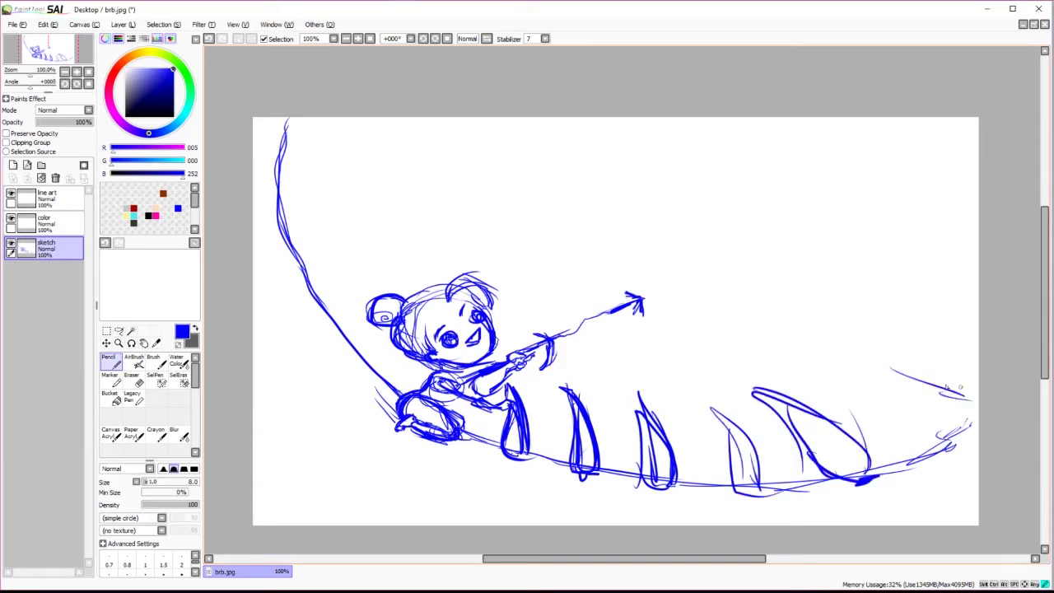
Sketch a burst of sharp spikes at the curve's right end and the lower body contour in the canvas's lower-left corner.
{"action": "left_click_drag", "start_coordinate": [837, 363], "coordinate": [977, 381]}
{"action": "left_click_drag", "start_coordinate": [916, 331], "coordinate": [977, 498]}
{"action": "left_click_drag", "start_coordinate": [975, 406], "coordinate": [902, 463]}
{"action": "left_click_drag", "start_coordinate": [256, 375], "coordinate": [519, 524]}
{"action": "left_click_drag", "start_coordinate": [535, 157], "coordinate": [728, 239]}
{"action": "left_click", "coordinate": [545, 38]}
{"action": "left_click", "coordinate": [531, 44]}
{"action": "left_click_drag", "start_coordinate": [729, 191], "coordinate": [781, 296]}
{"action": "left_click_drag", "start_coordinate": [450, 143], "coordinate": [461, 229]}
{"action": "left_click_drag", "start_coordinate": [825, 166], "coordinate": [814, 272]}
{"action": "left_click_drag", "start_coordinate": [390, 144], "coordinate": [329, 243]}
{"action": "key", "text": "ctrl+z"}
{"action": "key", "text": "ctrl+z"}
{"action": "key", "text": "ctrl+z"}
{"action": "key", "text": "ctrl+z"}
{"action": "key", "text": "ctrl+z"}
{"action": "key", "text": "ctrl+z"}
Fade the sketch layer to 43% opacity and make the line art layer active with the dark brown swatch as drawing colour.
{"action": "left_click", "coordinate": [49, 199]}
{"action": "left_click", "coordinate": [163, 192]}
{"action": "left_click", "coordinate": [45, 245]}
{"action": "left_click_drag", "start_coordinate": [82, 122], "coordinate": [41, 122]}
{"action": "left_click", "coordinate": [46, 198]}
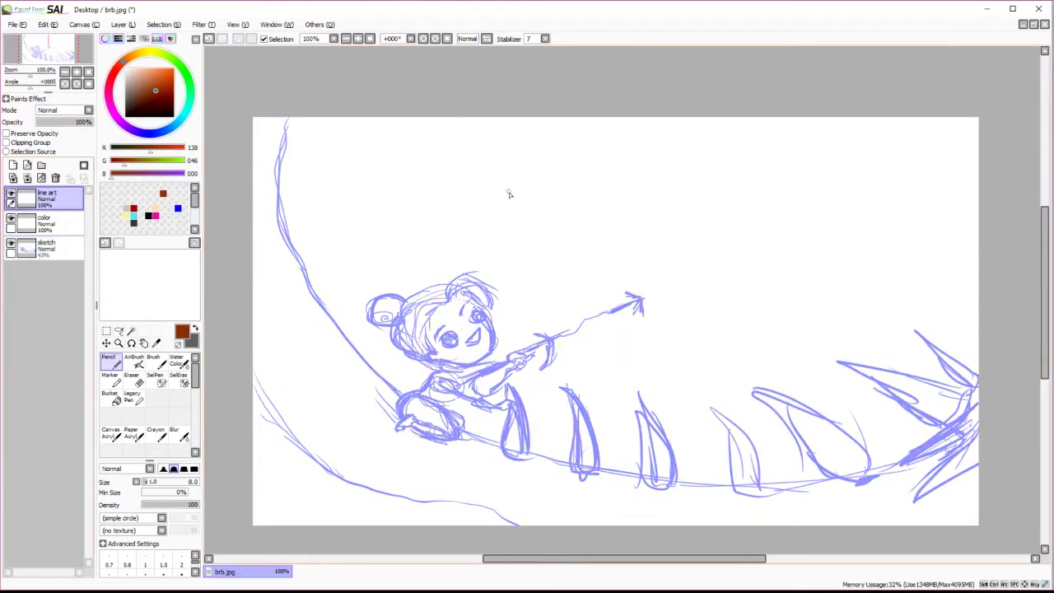
Ink the face contour, ear, neckline and curved fringe loop above the forehead over the sketch.
{"action": "scroll", "coordinate": [598, 217], "scroll_direction": "up", "scroll_amount": 5}
{"action": "scroll", "coordinate": [516, 307], "scroll_direction": "left", "scroll_amount": 5}
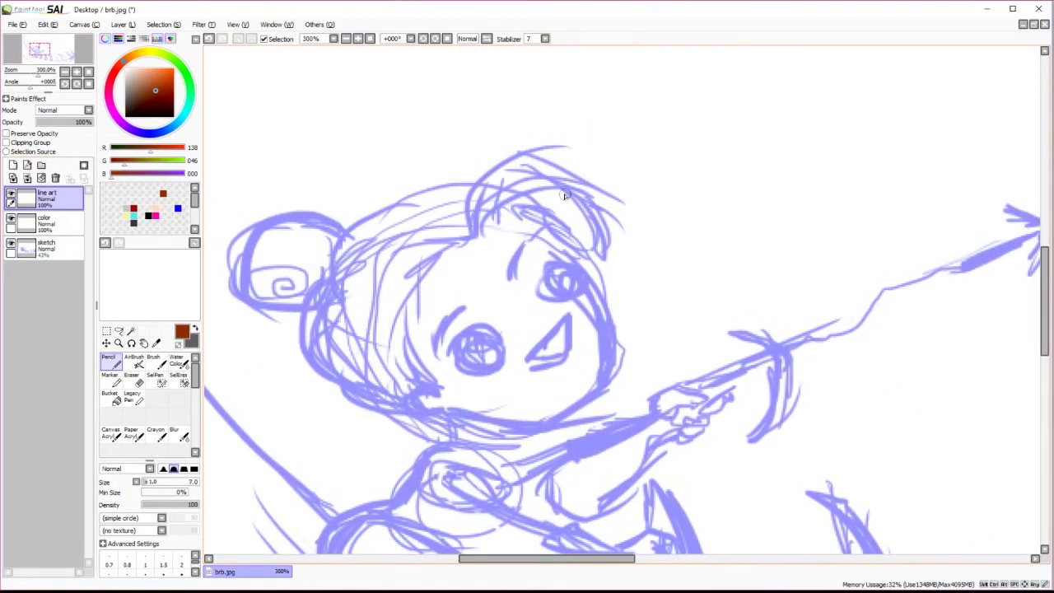
{"action": "left_click_drag", "start_coordinate": [532, 215], "coordinate": [591, 290]}
{"action": "left_click_drag", "start_coordinate": [484, 419], "coordinate": [607, 383]}
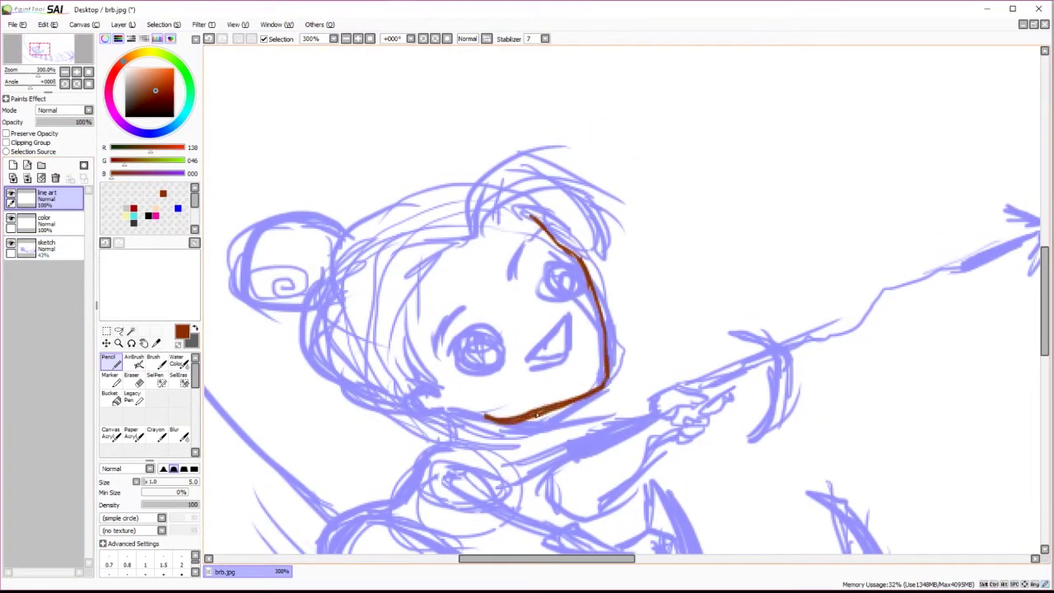
{"action": "left_click_drag", "start_coordinate": [445, 420], "coordinate": [519, 453]}
{"action": "mouse_move", "coordinate": [474, 198]}
{"action": "left_mouse_down"}
{"action": "mouse_move", "coordinate": [561, 193]}
{"action": "mouse_move", "coordinate": [583, 247]}
{"action": "left_mouse_up"}
{"action": "left_click_drag", "start_coordinate": [476, 234], "coordinate": [578, 200]}
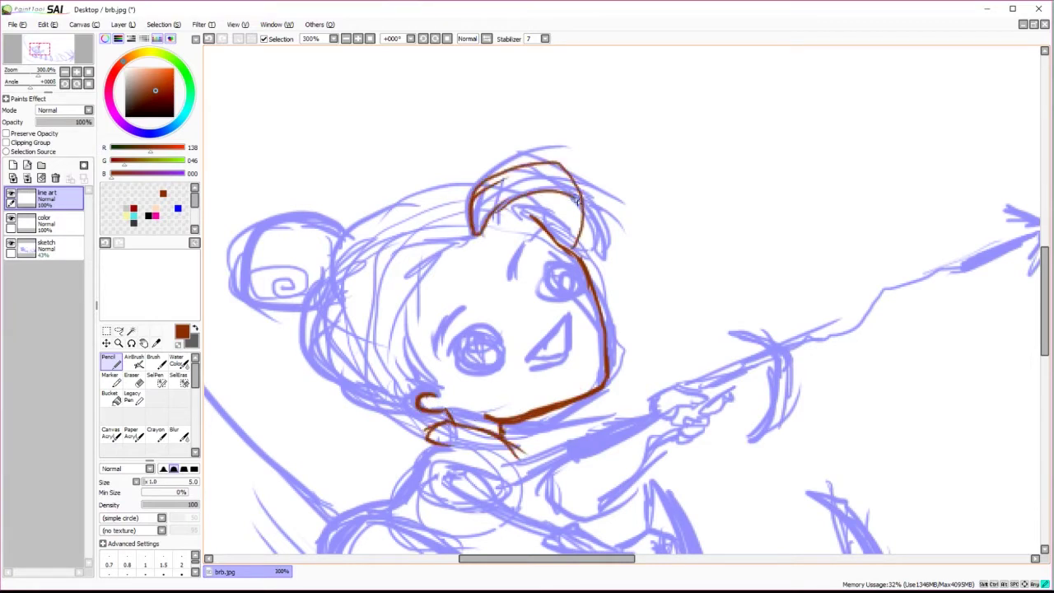
Ink the hairline and the swept-back hair strands from the forehead down to the ear.
{"action": "key", "text": "e"}
{"action": "key", "text": "n"}
{"action": "key", "text": "e"}
{"action": "key", "text": "n"}
{"action": "left_click_drag", "start_coordinate": [494, 216], "coordinate": [531, 212]}
{"action": "left_click_drag", "start_coordinate": [476, 238], "coordinate": [395, 290]}
{"action": "left_click_drag", "start_coordinate": [424, 284], "coordinate": [371, 333]}
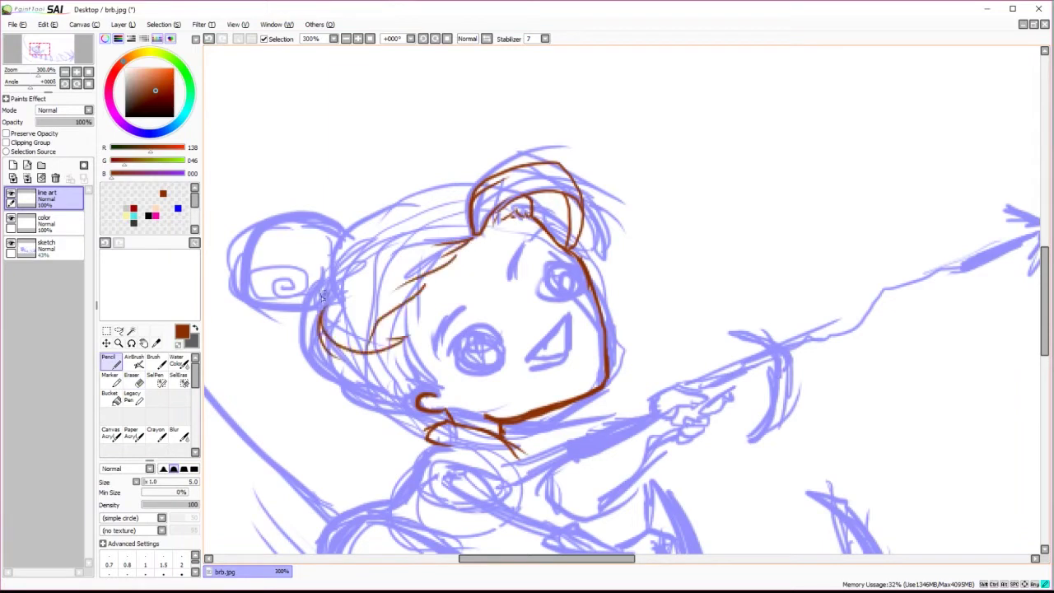
{"action": "left_click_drag", "start_coordinate": [323, 292], "coordinate": [444, 395]}
Clean up the cheek and jaw contour by erasing rough parts and redrawing the lines.
{"action": "key", "text": "e"}
{"action": "key", "text": "n"}
{"action": "left_click_drag", "start_coordinate": [521, 420], "coordinate": [611, 385]}
{"action": "key", "text": "e"}
{"action": "key", "text": "n"}
{"action": "key", "text": "e"}
{"action": "left_click_drag", "start_coordinate": [579, 264], "coordinate": [611, 332]}
{"action": "key", "text": "n"}
{"action": "key", "text": "e"}
{"action": "key", "text": "n"}
{"action": "mouse_move", "coordinate": [568, 243]}
{"action": "left_mouse_down"}
{"action": "mouse_move", "coordinate": [609, 333]}
{"action": "mouse_move", "coordinate": [577, 270]}
{"action": "left_mouse_up"}
{"action": "key", "text": "ctrl+z"}
{"action": "key", "text": "e"}
{"action": "left_click_drag", "start_coordinate": [599, 390], "coordinate": [570, 403]}
Ink the crown of the head and the hair bun with its inner spiral and loose strands.
{"action": "key", "text": "n"}
{"action": "left_click_drag", "start_coordinate": [363, 222], "coordinate": [479, 183]}
{"action": "left_click_drag", "start_coordinate": [344, 247], "coordinate": [466, 227]}
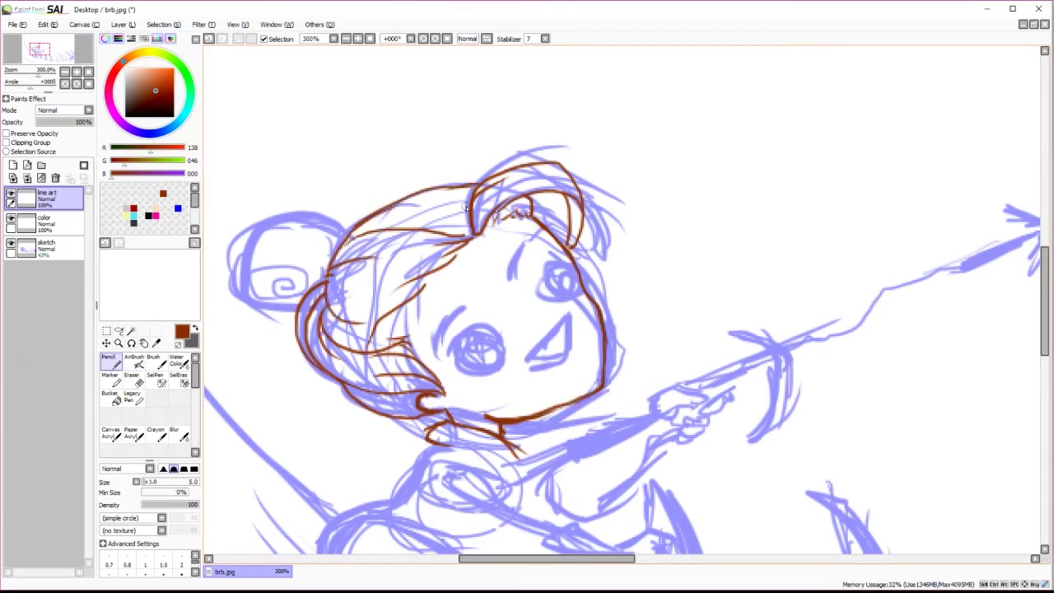
{"action": "left_click_drag", "start_coordinate": [341, 224], "coordinate": [231, 255]}
{"action": "mouse_move", "coordinate": [232, 247]}
{"action": "left_mouse_down"}
{"action": "mouse_move", "coordinate": [247, 311]}
{"action": "mouse_move", "coordinate": [295, 321]}
{"action": "left_mouse_up"}
{"action": "key", "text": "ctrl+z"}
{"action": "mouse_move", "coordinate": [247, 284]}
{"action": "left_mouse_down"}
{"action": "mouse_move", "coordinate": [302, 276]}
{"action": "mouse_move", "coordinate": [272, 284]}
{"action": "left_mouse_up"}
{"action": "left_click_drag", "start_coordinate": [330, 230], "coordinate": [279, 317]}
{"action": "left_click_drag", "start_coordinate": [341, 230], "coordinate": [323, 188]}
{"action": "left_click_drag", "start_coordinate": [344, 224], "coordinate": [359, 175]}
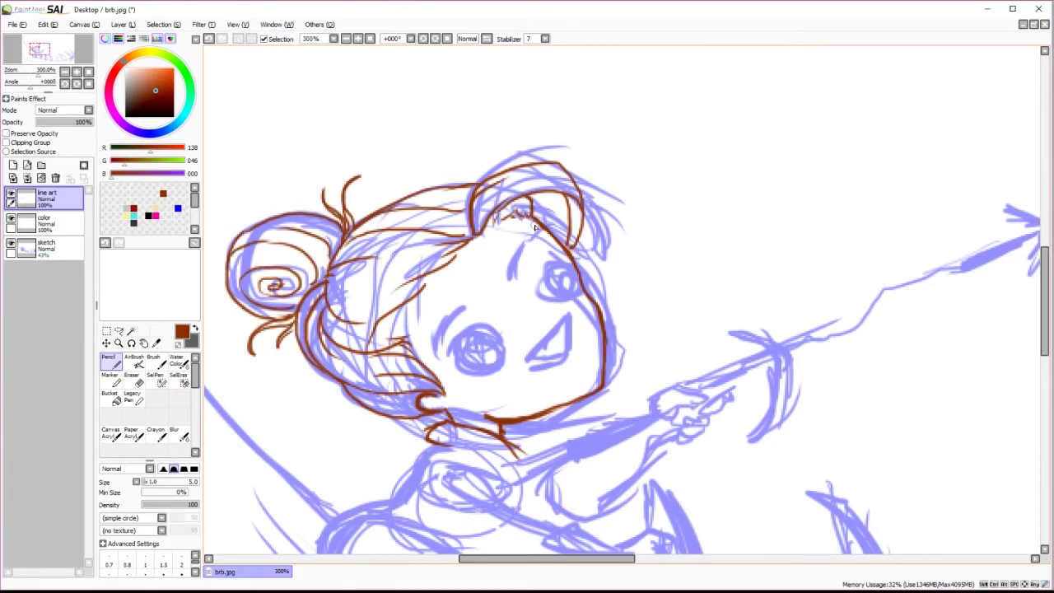
Ink the scarf around the neck and the lowered arm with its hand, undoing the unwanted strokes.
{"action": "left_click_drag", "start_coordinate": [567, 281], "coordinate": [518, 216]}
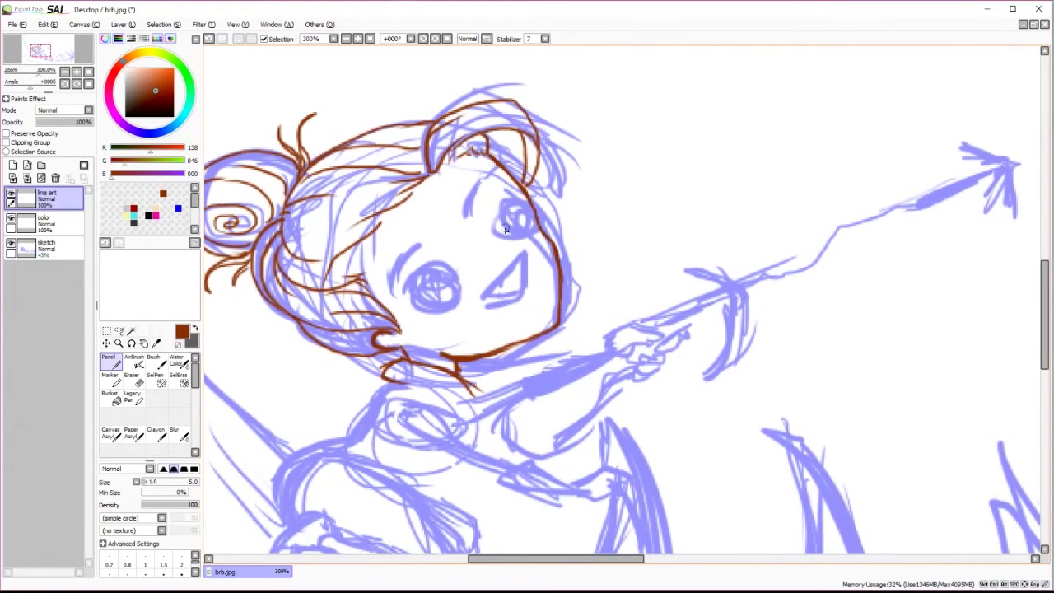
{"action": "scroll", "coordinate": [428, 271], "scroll_direction": "down", "scroll_amount": 3}
{"action": "mouse_move", "coordinate": [389, 269]}
{"action": "left_mouse_down"}
{"action": "mouse_move", "coordinate": [442, 288]}
{"action": "mouse_move", "coordinate": [462, 324]}
{"action": "left_mouse_up"}
{"action": "left_click_drag", "start_coordinate": [441, 265], "coordinate": [496, 333]}
{"action": "left_click_drag", "start_coordinate": [483, 291], "coordinate": [482, 342]}
{"action": "left_click_drag", "start_coordinate": [406, 298], "coordinate": [575, 384]}
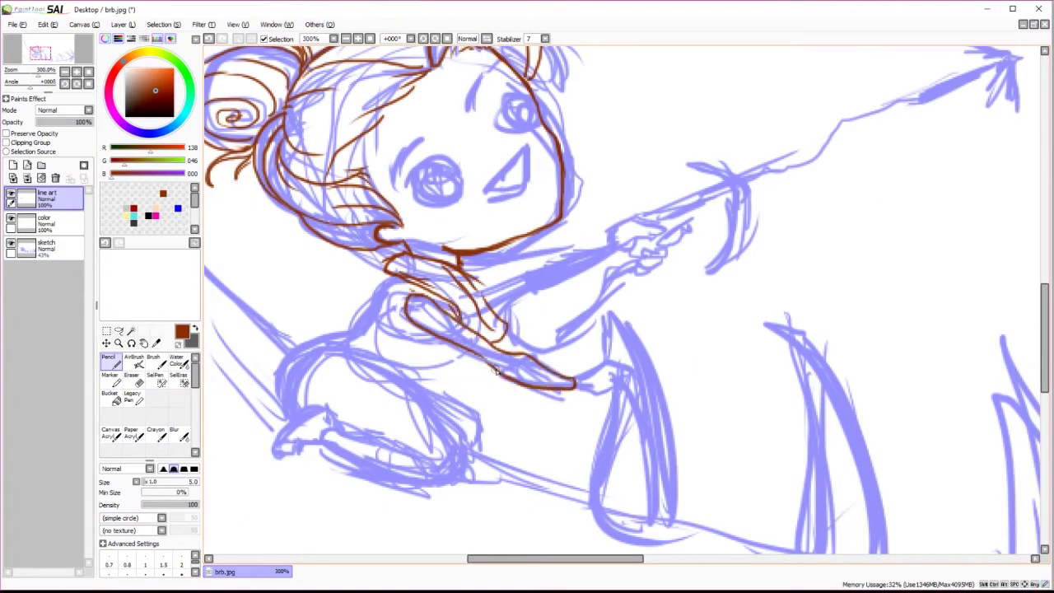
{"action": "key", "text": "ctrl+z"}
{"action": "key", "text": "ctrl+z"}
{"action": "key", "text": "ctrl+z"}
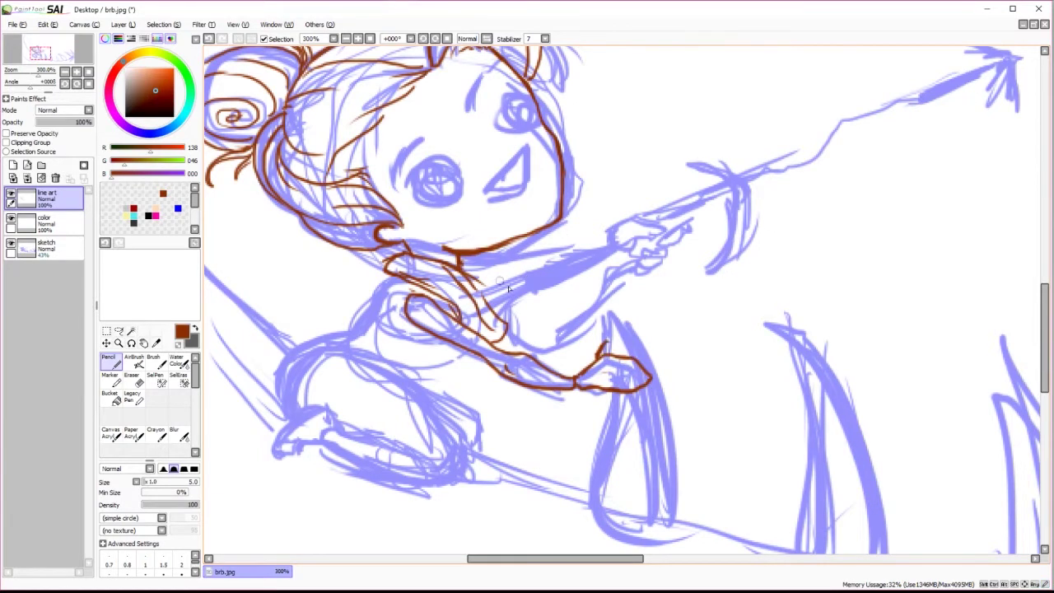
Ink the character's back and shirt hem, then the crouching leg, knee and wrapped foot.
{"action": "left_click_drag", "start_coordinate": [508, 288], "coordinate": [569, 276]}
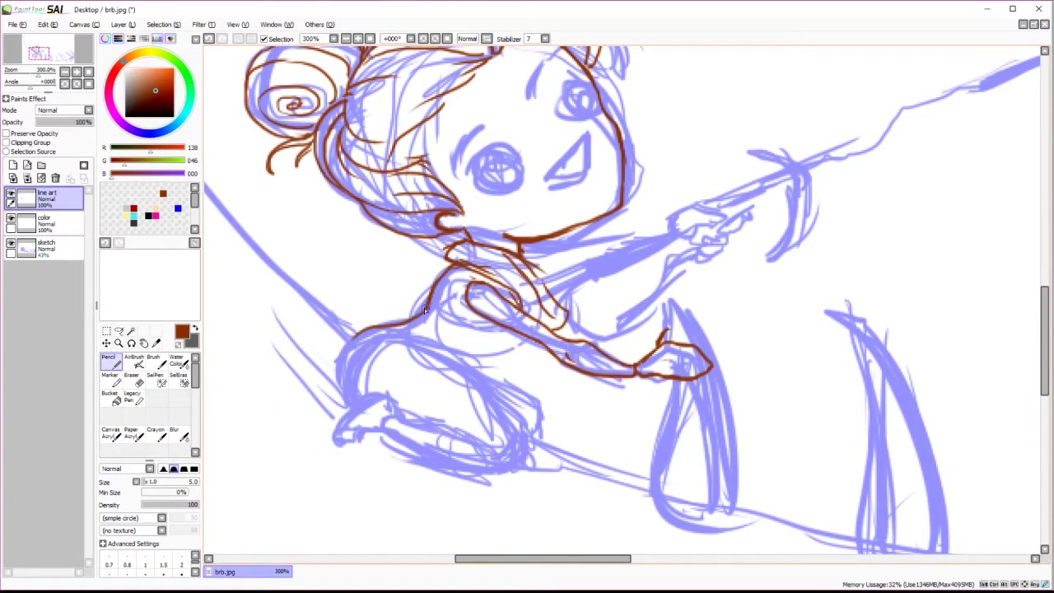
{"action": "left_click_drag", "start_coordinate": [426, 309], "coordinate": [471, 352]}
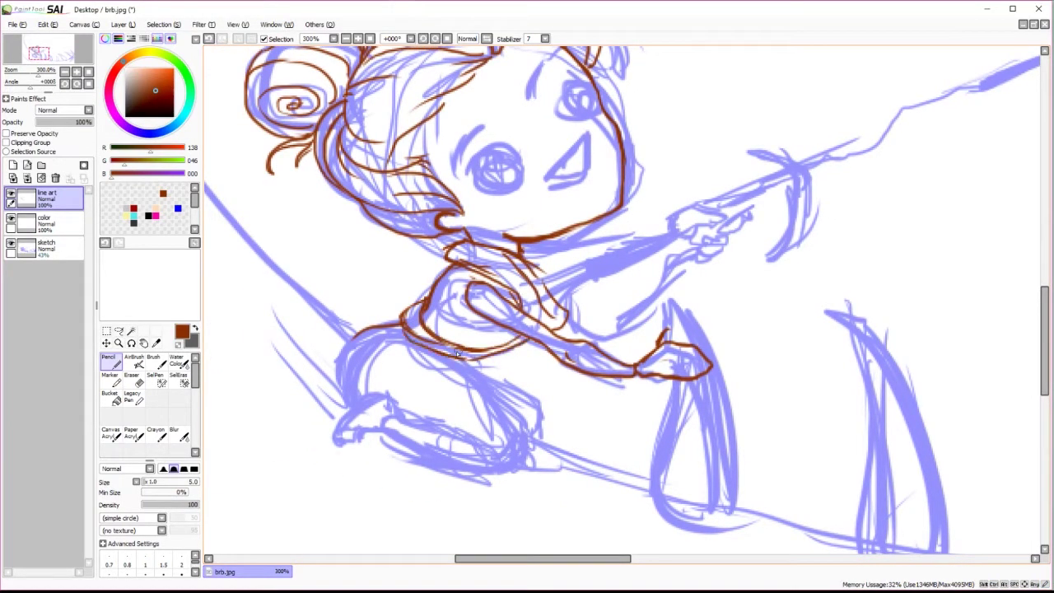
{"action": "left_click_drag", "start_coordinate": [381, 329], "coordinate": [346, 399]}
{"action": "mouse_move", "coordinate": [448, 350]}
{"action": "left_mouse_down"}
{"action": "mouse_move", "coordinate": [521, 436]}
{"action": "mouse_move", "coordinate": [490, 468]}
{"action": "left_mouse_up"}
{"action": "mouse_move", "coordinate": [336, 440]}
{"action": "left_mouse_down"}
{"action": "mouse_move", "coordinate": [390, 431]}
{"action": "mouse_move", "coordinate": [489, 476]}
{"action": "mouse_move", "coordinate": [457, 431]}
{"action": "mouse_move", "coordinate": [484, 463]}
{"action": "left_mouse_up"}
{"action": "left_click_drag", "start_coordinate": [498, 404], "coordinate": [527, 468]}
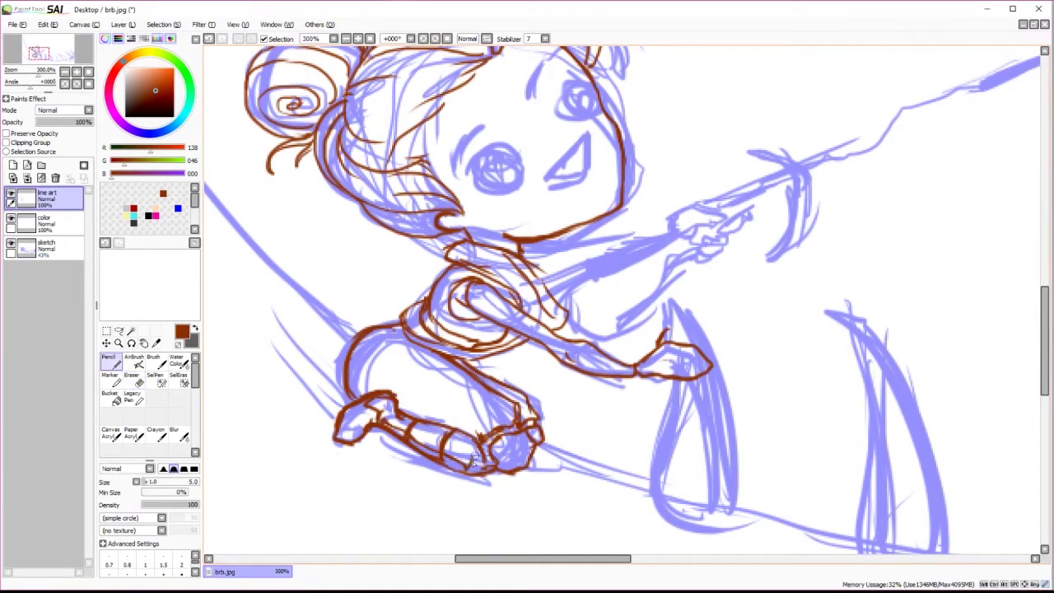
Ink both eyes, the eyebrows and the open mouth, checking the lines with the sketch layer hidden.
{"action": "scroll", "coordinate": [616, 222], "scroll_direction": "up", "scroll_amount": 3}
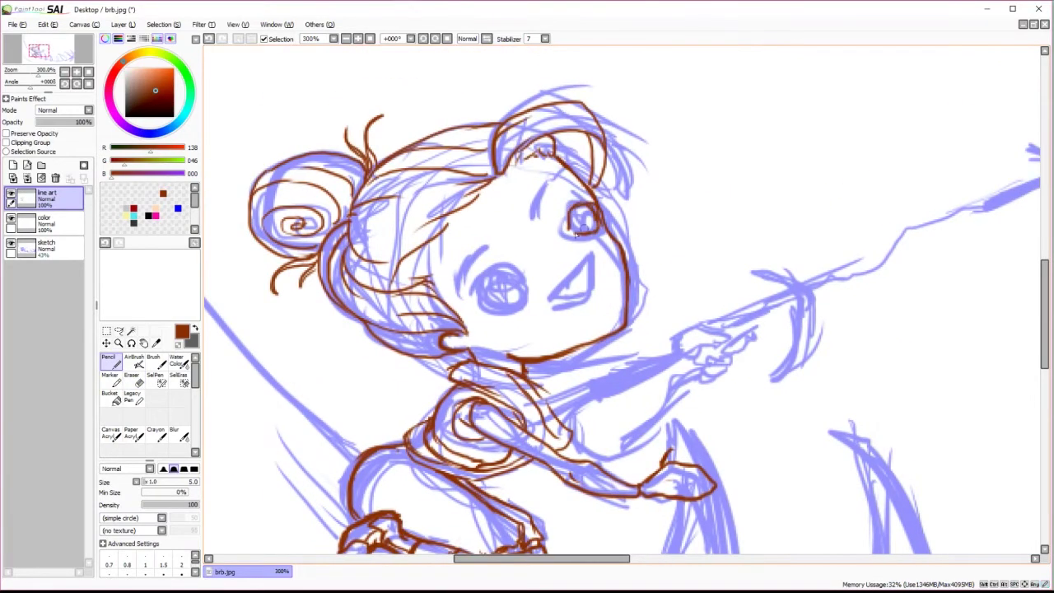
{"action": "left_click_drag", "start_coordinate": [597, 212], "coordinate": [577, 229]}
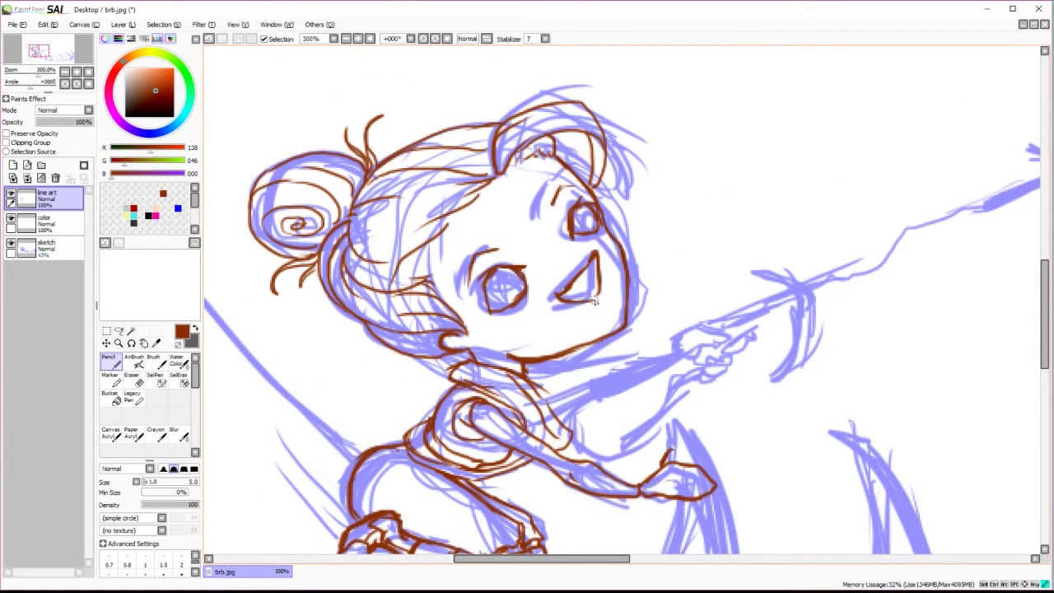
{"action": "left_click", "coordinate": [10, 243]}
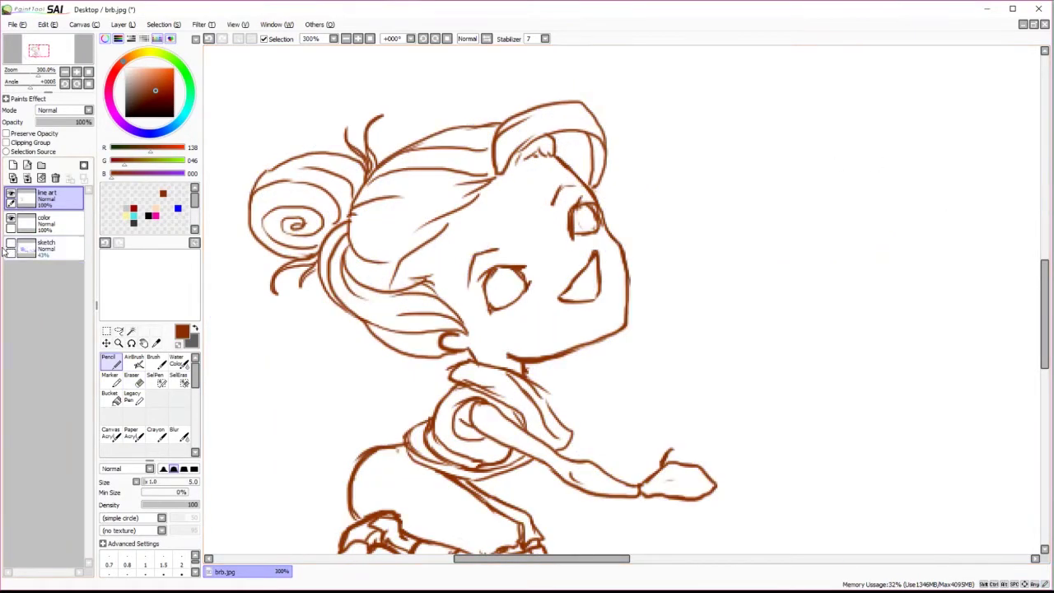
{"action": "left_click", "coordinate": [9, 244]}
{"action": "key", "text": "e"}
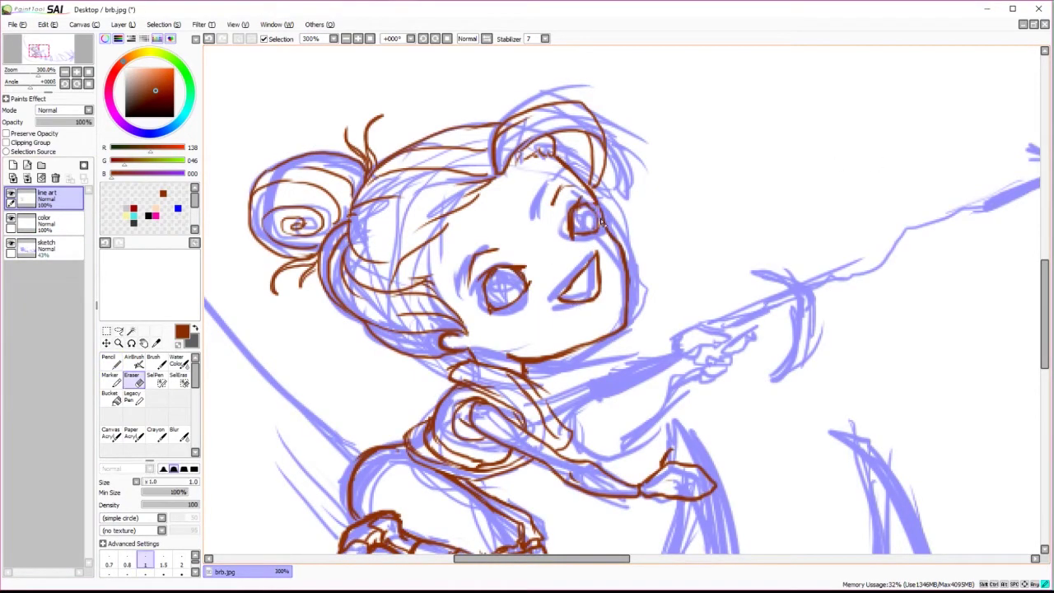
Ink the fingers of the lowered hand and the outstretched arm with its sleeve and gripping hand.
{"action": "key", "text": "n"}
{"action": "mouse_move", "coordinate": [668, 451]}
{"action": "left_mouse_down"}
{"action": "mouse_move", "coordinate": [586, 336]}
{"action": "mouse_move", "coordinate": [565, 453]}
{"action": "left_mouse_up"}
{"action": "left_click_drag", "start_coordinate": [445, 387], "coordinate": [609, 333]}
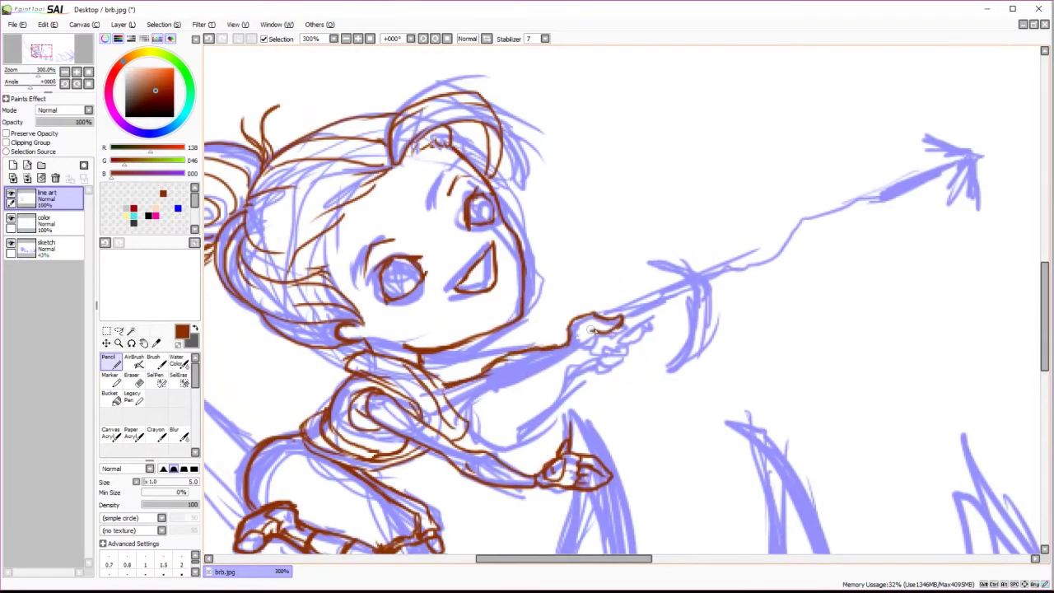
{"action": "left_click_drag", "start_coordinate": [576, 364], "coordinate": [466, 435]}
{"action": "left_click_drag", "start_coordinate": [539, 381], "coordinate": [527, 405]}
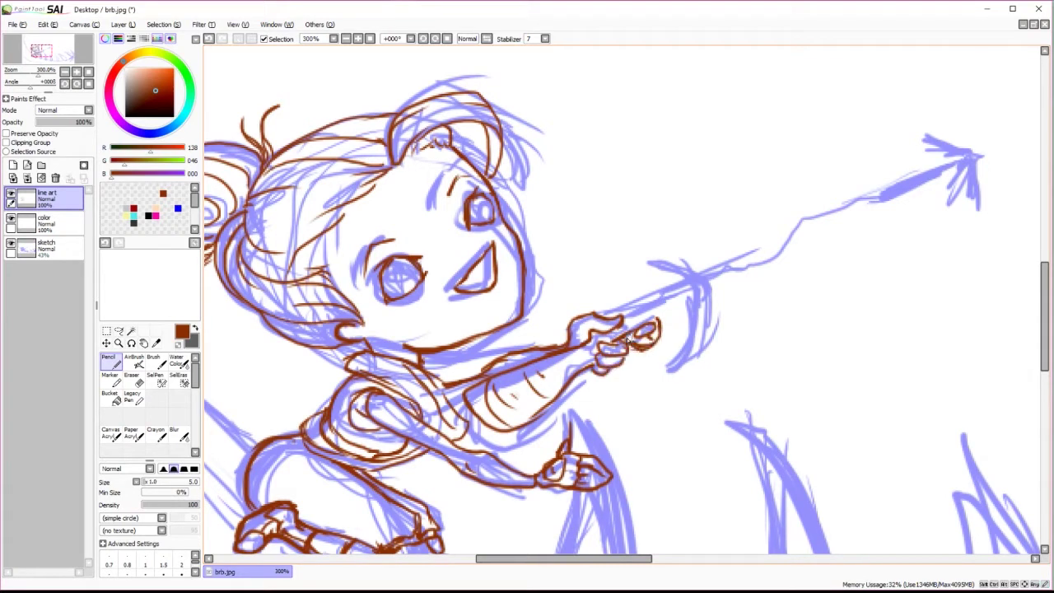
Ink the held weapon's shaft and the curved crosspiece at its front end.
{"action": "left_click_drag", "start_coordinate": [627, 339], "coordinate": [682, 308]}
{"action": "key", "text": "e"}
{"action": "key", "text": "n"}
{"action": "mouse_move", "coordinate": [606, 316]}
{"action": "left_mouse_down"}
{"action": "mouse_move", "coordinate": [688, 278]}
{"action": "mouse_move", "coordinate": [702, 326]}
{"action": "left_mouse_up"}
{"action": "left_click_drag", "start_coordinate": [706, 289], "coordinate": [669, 368]}
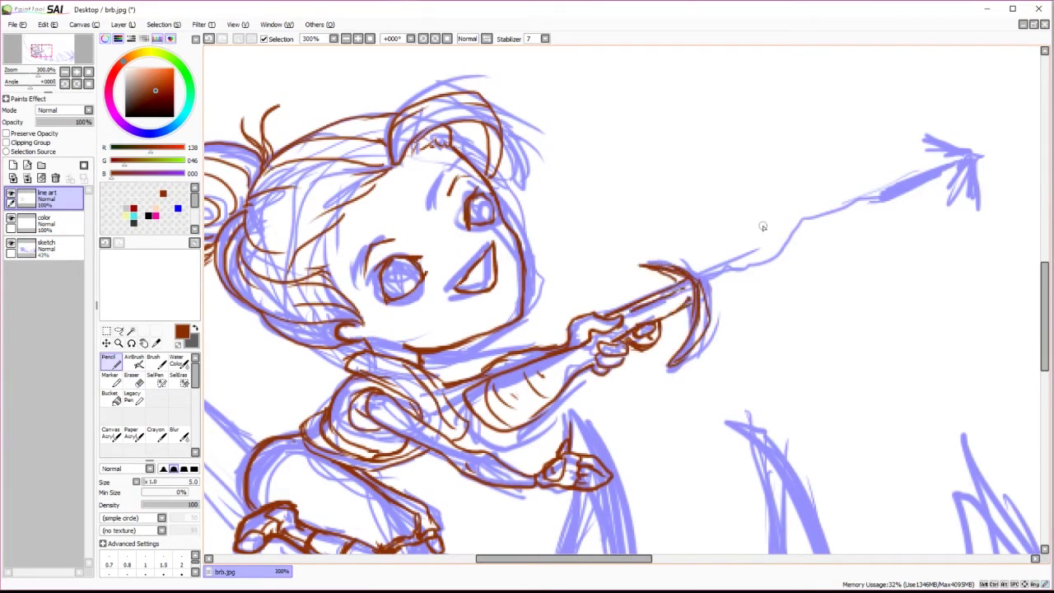
Ink the arrowhead with its barbs and the wavy line connecting it to the weapon.
{"action": "left_click_drag", "start_coordinate": [756, 288], "coordinate": [616, 300]}
{"action": "mouse_move", "coordinate": [789, 148]}
{"action": "left_mouse_down"}
{"action": "mouse_move", "coordinate": [827, 169]}
{"action": "mouse_move", "coordinate": [814, 207]}
{"action": "mouse_move", "coordinate": [836, 225]}
{"action": "left_mouse_up"}
{"action": "key", "text": "e"}
{"action": "key", "text": "n"}
{"action": "left_click_drag", "start_coordinate": [832, 169], "coordinate": [839, 221]}
{"action": "key", "text": "e"}
{"action": "key", "text": "n"}
{"action": "left_click_drag", "start_coordinate": [782, 175], "coordinate": [825, 167]}
{"action": "left_click_drag", "start_coordinate": [822, 173], "coordinate": [756, 210]}
{"action": "left_click_drag", "start_coordinate": [653, 237], "coordinate": [560, 289]}
{"action": "mouse_move", "coordinate": [625, 197]}
{"action": "left_mouse_down"}
{"action": "mouse_move", "coordinate": [835, 285]}
{"action": "mouse_move", "coordinate": [742, 74]}
{"action": "mouse_move", "coordinate": [830, 123]}
{"action": "left_mouse_up"}
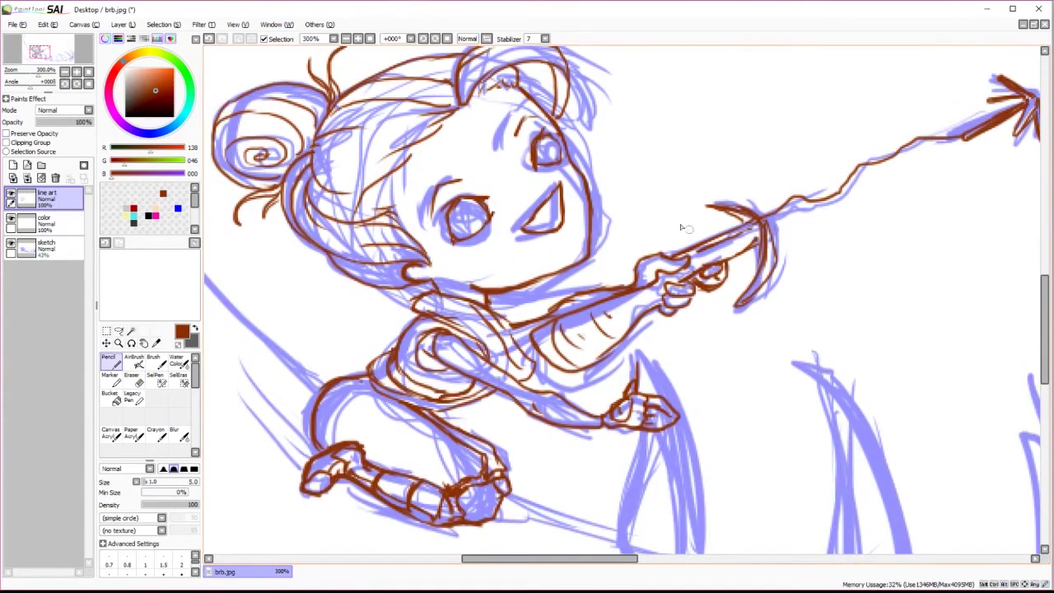
Ink the long body curve behind the character with stabilizer 15, then the first spike with stabilizer 7.
{"action": "scroll", "coordinate": [416, 217], "scroll_direction": "down", "scroll_amount": 3}
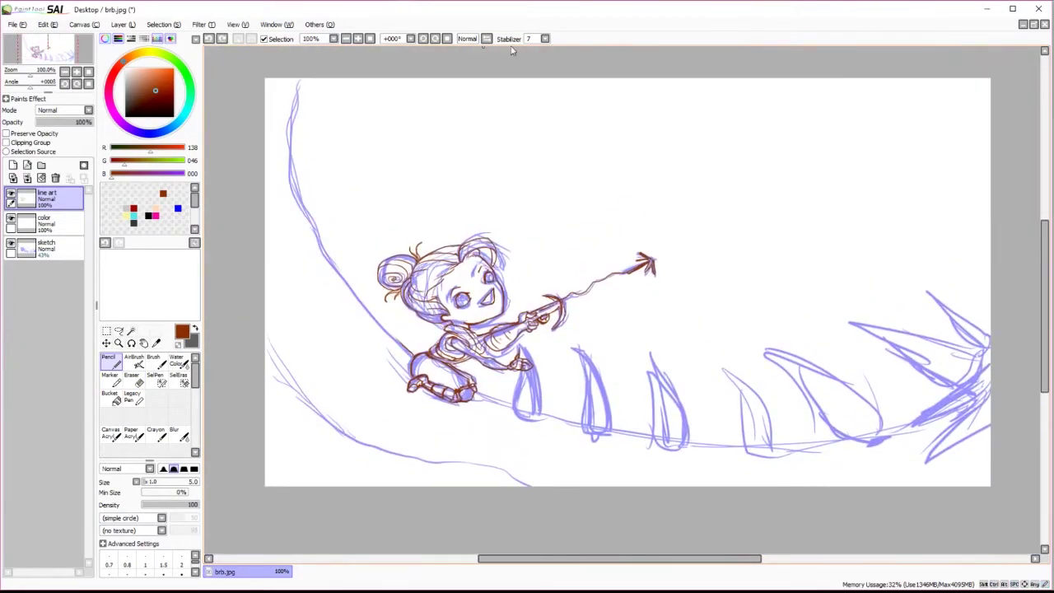
{"action": "scroll", "coordinate": [565, 390], "scroll_direction": "up", "scroll_amount": 2}
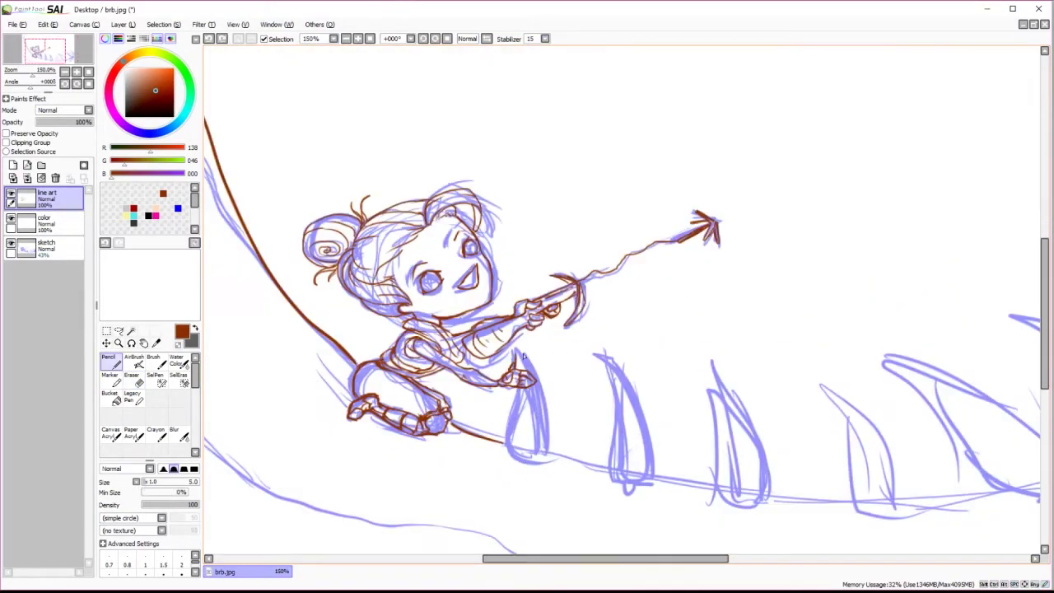
{"action": "key", "text": "e"}
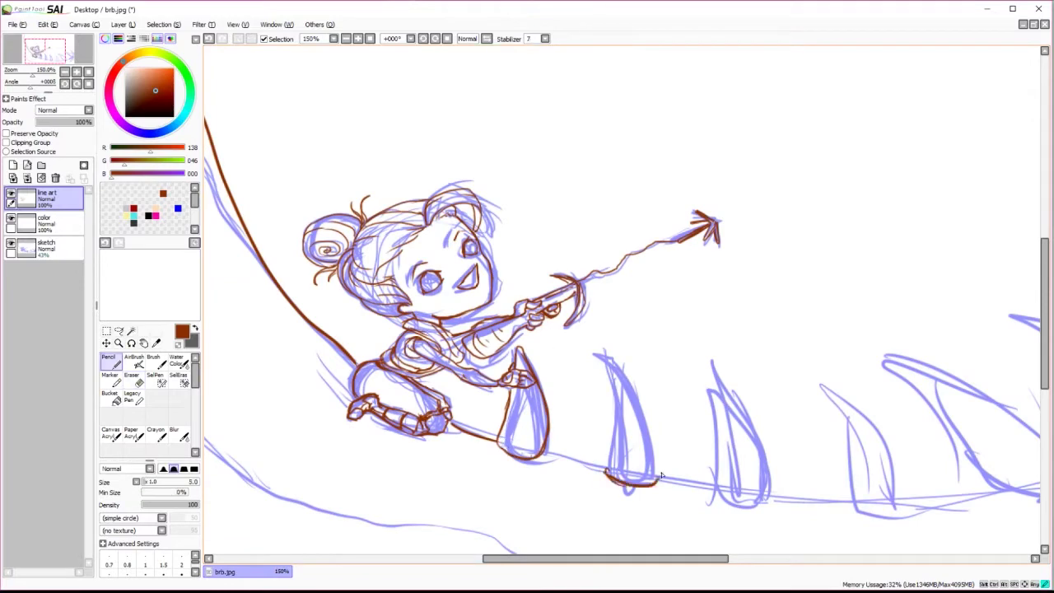
Ink the second spike, erasing and redrawing its edges and tip.
{"action": "key", "text": "n"}
{"action": "mouse_move", "coordinate": [626, 371]}
{"action": "left_mouse_down"}
{"action": "mouse_move", "coordinate": [626, 486]}
{"action": "mouse_move", "coordinate": [610, 466]}
{"action": "left_mouse_up"}
{"action": "key", "text": "e"}
{"action": "left_click_drag", "start_coordinate": [609, 370], "coordinate": [610, 453]}
{"action": "key", "text": "n"}
{"action": "left_click_drag", "start_coordinate": [605, 353], "coordinate": [643, 416]}
{"action": "key", "text": "e"}
{"action": "scroll", "coordinate": [621, 383], "scroll_direction": "up", "scroll_amount": 2}
{"action": "left_click_drag", "start_coordinate": [514, 202], "coordinate": [519, 288]}
{"action": "key", "text": "n"}
{"action": "left_click_drag", "start_coordinate": [486, 408], "coordinate": [503, 469]}
{"action": "mouse_move", "coordinate": [544, 116]}
{"action": "left_mouse_down"}
{"action": "mouse_move", "coordinate": [494, 178]}
{"action": "mouse_move", "coordinate": [503, 289]}
{"action": "left_mouse_up"}
Ink the body line between the spikes and clean up overlapping strokes near the character.
{"action": "scroll", "coordinate": [564, 440], "scroll_direction": "up", "scroll_amount": 1}
{"action": "key", "text": "e"}
{"action": "mouse_move", "coordinate": [564, 441]}
{"action": "left_mouse_down"}
{"action": "mouse_move", "coordinate": [684, 433]}
{"action": "mouse_move", "coordinate": [659, 453]}
{"action": "left_mouse_up"}
{"action": "key", "text": "n"}
{"action": "left_click_drag", "start_coordinate": [280, 325], "coordinate": [391, 379]}
{"action": "left_click_drag", "start_coordinate": [824, 412], "coordinate": [494, 362]}
{"action": "key", "text": "e"}
{"action": "mouse_move", "coordinate": [531, 412]}
{"action": "left_mouse_down"}
{"action": "mouse_move", "coordinate": [646, 467]}
{"action": "mouse_move", "coordinate": [449, 407]}
{"action": "left_mouse_up"}
{"action": "scroll", "coordinate": [641, 315], "scroll_direction": "down", "scroll_amount": 2}
{"action": "key", "text": "n"}
{"action": "scroll", "coordinate": [278, 354], "scroll_direction": "up", "scroll_amount": 2}
{"action": "left_click_drag", "start_coordinate": [293, 369], "coordinate": [338, 373]}
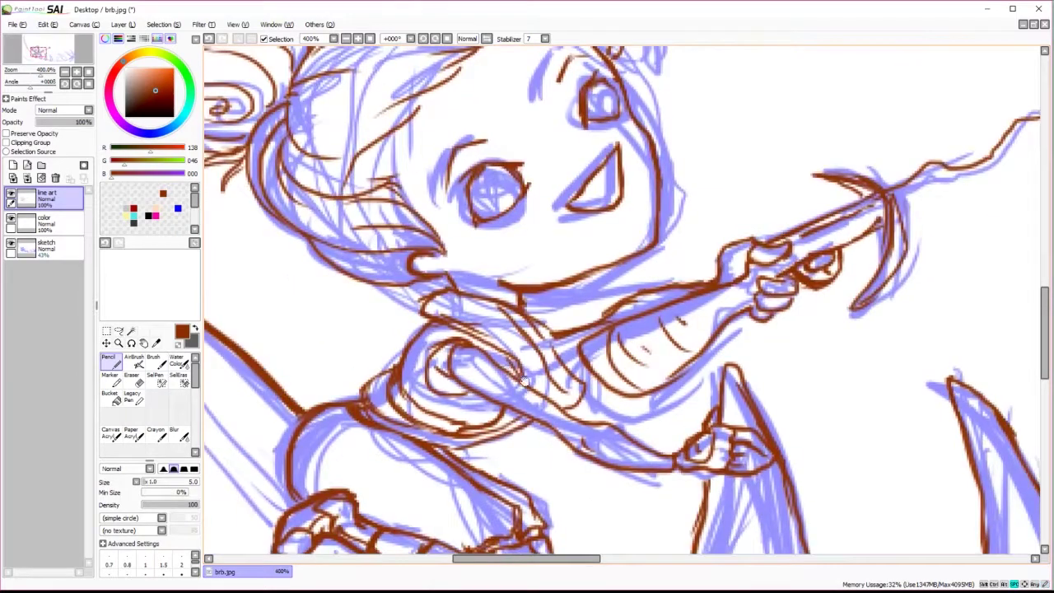
Erase and redraw the near-vertical edge of the third spike.
{"action": "mouse_move", "coordinate": [580, 494]}
{"action": "left_mouse_down"}
{"action": "mouse_move", "coordinate": [572, 262]}
{"action": "mouse_move", "coordinate": [482, 449]}
{"action": "left_mouse_up"}
{"action": "key", "text": "e"}
{"action": "left_click_drag", "start_coordinate": [476, 346], "coordinate": [478, 451]}
{"action": "key", "text": "n"}
{"action": "left_click_drag", "start_coordinate": [478, 360], "coordinate": [483, 468]}
Try inking the long slanted edges of the fourth spike, erasing and redrawing them, and undo the last stroke.
{"action": "scroll", "coordinate": [659, 453], "scroll_direction": "down", "scroll_amount": 3}
{"action": "key", "text": "e"}
{"action": "key", "text": "n"}
{"action": "left_click_drag", "start_coordinate": [440, 267], "coordinate": [524, 420]}
{"action": "key", "text": "e"}
{"action": "left_click_drag", "start_coordinate": [504, 378], "coordinate": [437, 264]}
{"action": "left_click_drag", "start_coordinate": [499, 354], "coordinate": [524, 416]}
{"action": "key", "text": "n"}
{"action": "mouse_move", "coordinate": [536, 416]}
{"action": "left_mouse_down"}
{"action": "mouse_move", "coordinate": [437, 264]}
{"action": "mouse_move", "coordinate": [504, 362]}
{"action": "left_mouse_up"}
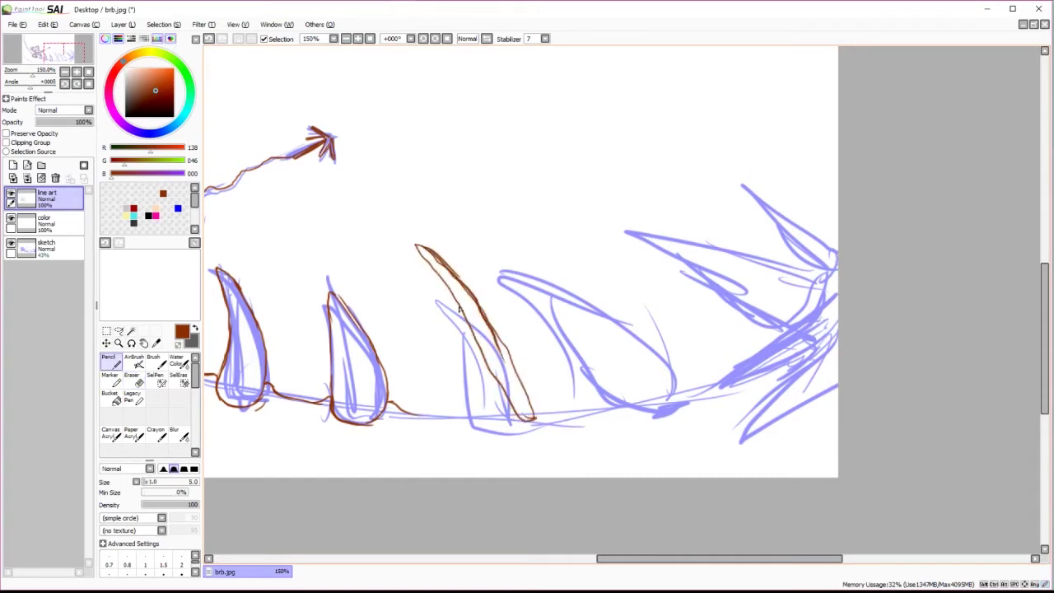
{"action": "key", "text": "ctrl+z"}
Ink the tall fourth spike larger than the sketch, redrawing its long edges with stabilizer 12.
{"action": "scroll", "coordinate": [534, 357], "scroll_direction": "up", "scroll_amount": 2}
{"action": "scroll", "coordinate": [535, 358], "scroll_direction": "left", "scroll_amount": 2}
{"action": "left_click_drag", "start_coordinate": [506, 111], "coordinate": [741, 476]}
{"action": "mouse_move", "coordinate": [504, 107]}
{"action": "left_mouse_down"}
{"action": "mouse_move", "coordinate": [741, 476]}
{"action": "mouse_move", "coordinate": [577, 493]}
{"action": "mouse_move", "coordinate": [720, 480]}
{"action": "left_mouse_up"}
{"action": "left_click_drag", "start_coordinate": [436, 466], "coordinate": [528, 475]}
{"action": "mouse_move", "coordinate": [738, 445]}
{"action": "left_mouse_down"}
{"action": "mouse_move", "coordinate": [781, 458]}
{"action": "mouse_move", "coordinate": [716, 482]}
{"action": "mouse_move", "coordinate": [454, 484]}
{"action": "left_mouse_up"}
{"action": "key", "text": "ctrl+z"}
Ink the fifth spike with its inner edge and continue the body line along its base toward the tail.
{"action": "mouse_move", "coordinate": [412, 106]}
{"action": "left_mouse_down"}
{"action": "mouse_move", "coordinate": [712, 428]}
{"action": "mouse_move", "coordinate": [692, 432]}
{"action": "left_mouse_up"}
{"action": "left_click_drag", "start_coordinate": [826, 295], "coordinate": [757, 382]}
{"action": "left_click_drag", "start_coordinate": [822, 407], "coordinate": [659, 495]}
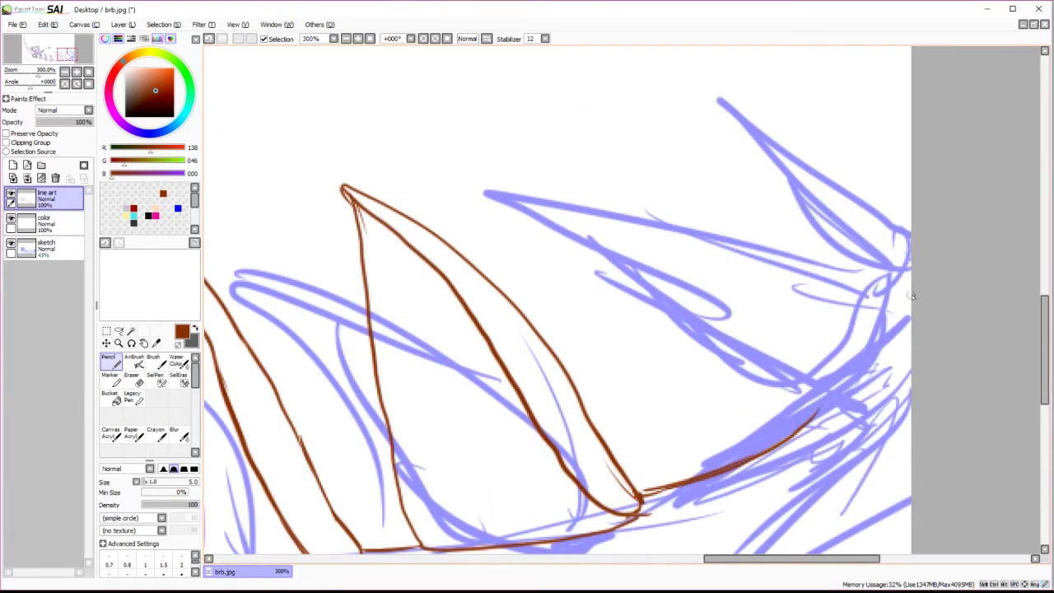
Ink the cluster of overlapping pointed spikes at the tail end, undoing the last stray strokes.
{"action": "left_click_drag", "start_coordinate": [670, 71], "coordinate": [906, 284]}
{"action": "left_click_drag", "start_coordinate": [854, 120], "coordinate": [671, 445]}
{"action": "left_click_drag", "start_coordinate": [746, 197], "coordinate": [634, 490]}
{"action": "left_click_drag", "start_coordinate": [721, 247], "coordinate": [576, 393]}
{"action": "left_click_drag", "start_coordinate": [634, 260], "coordinate": [593, 465]}
{"action": "left_click_drag", "start_coordinate": [846, 542], "coordinate": [752, 324]}
{"action": "mouse_move", "coordinate": [696, 264]}
{"action": "left_mouse_down"}
{"action": "mouse_move", "coordinate": [511, 318]}
{"action": "mouse_move", "coordinate": [598, 291]}
{"action": "mouse_move", "coordinate": [630, 320]}
{"action": "mouse_move", "coordinate": [963, 385]}
{"action": "left_mouse_up"}
{"action": "key", "text": "ctrl+z"}
{"action": "key", "text": "ctrl+z"}
View the whole canvas and hide the sketch layer to leave only the brown line art.
{"action": "key", "text": "e"}
{"action": "key", "text": "Home"}
{"action": "key", "text": "n"}
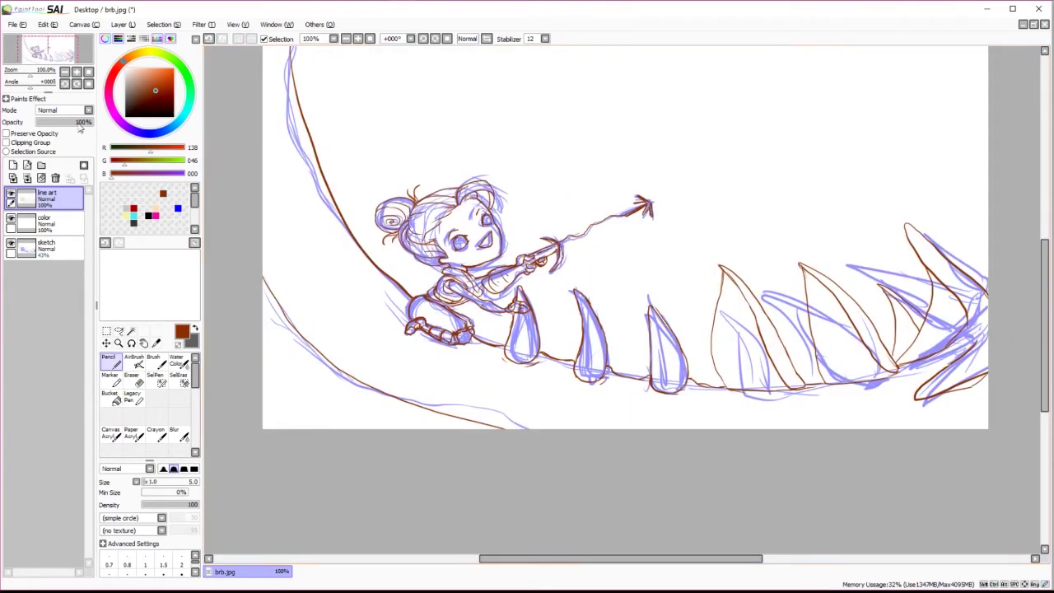
{"action": "key", "text": "e"}
{"action": "left_click", "coordinate": [45, 247]}
{"action": "left_click", "coordinate": [10, 244]}
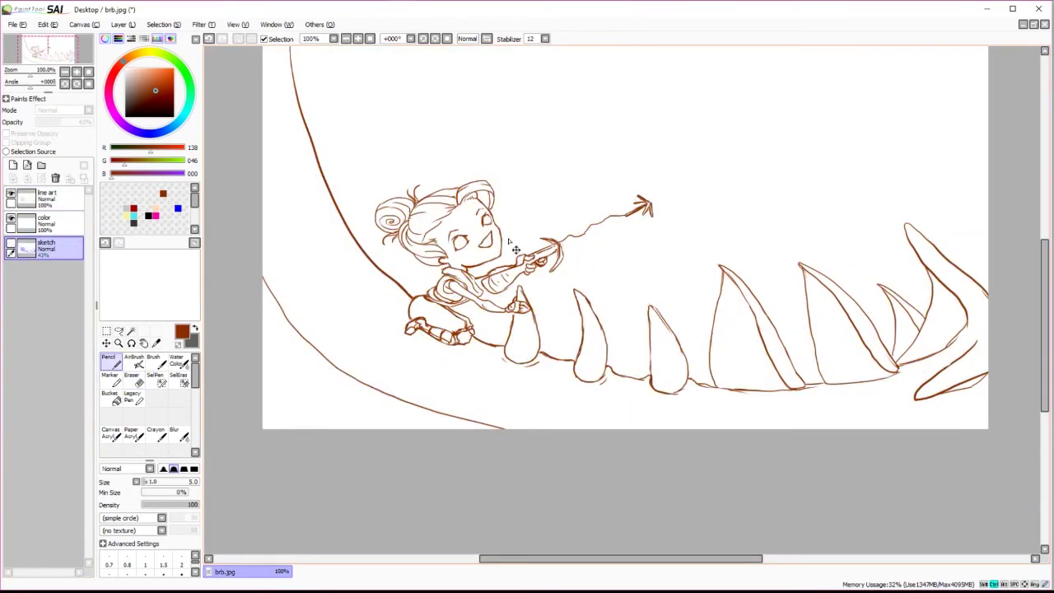
On the line art layer, erase and redraw the near arm's lines with a rounded elbow and fuller forearm.
{"action": "left_click", "coordinate": [47, 196]}
{"action": "key", "text": "n"}
{"action": "key", "text": "e"}
{"action": "key", "text": "n"}
{"action": "mouse_move", "coordinate": [681, 299]}
{"action": "left_mouse_down"}
{"action": "mouse_move", "coordinate": [545, 264]}
{"action": "mouse_move", "coordinate": [537, 311]}
{"action": "left_mouse_up"}
{"action": "key", "text": "e"}
{"action": "mouse_move", "coordinate": [524, 218]}
{"action": "left_mouse_down"}
{"action": "mouse_move", "coordinate": [539, 245]}
{"action": "mouse_move", "coordinate": [500, 278]}
{"action": "left_mouse_up"}
{"action": "key", "text": "n"}
{"action": "key", "text": "e"}
{"action": "left_click_drag", "start_coordinate": [494, 248], "coordinate": [520, 280]}
{"action": "key", "text": "n"}
{"action": "mouse_move", "coordinate": [581, 239]}
{"action": "left_mouse_down"}
{"action": "mouse_move", "coordinate": [659, 223]}
{"action": "mouse_move", "coordinate": [449, 287]}
{"action": "left_mouse_up"}
Erase the character's open mouth and replace it with a small nose and a curved closed smile.
{"action": "scroll", "coordinate": [543, 351], "scroll_direction": "down", "scroll_amount": 2}
{"action": "scroll", "coordinate": [618, 357], "scroll_direction": "up", "scroll_amount": 2}
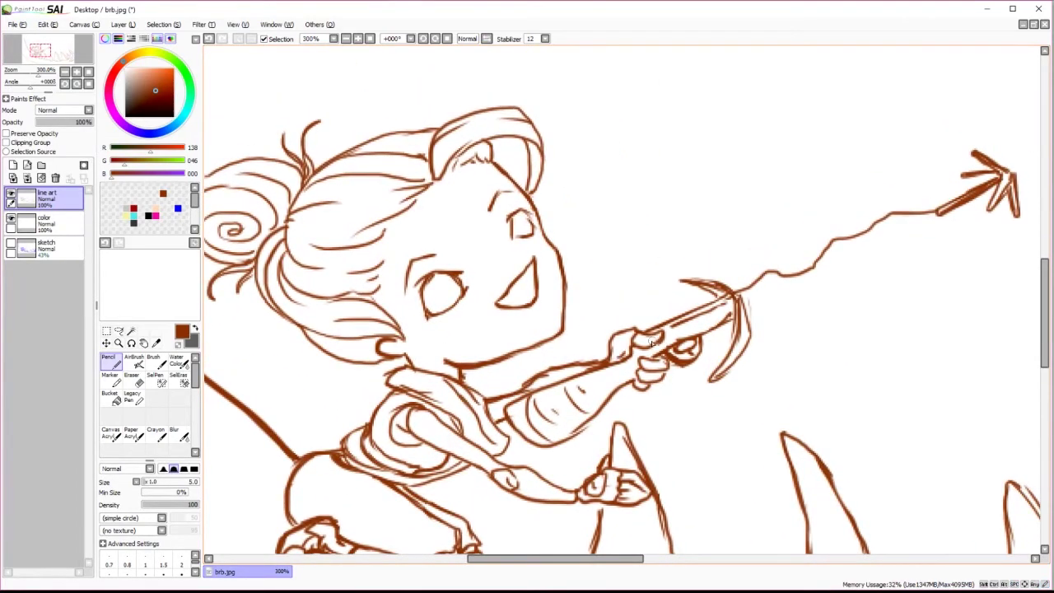
{"action": "scroll", "coordinate": [782, 334], "scroll_direction": "down", "scroll_amount": 1}
{"action": "key", "text": "Delete"}
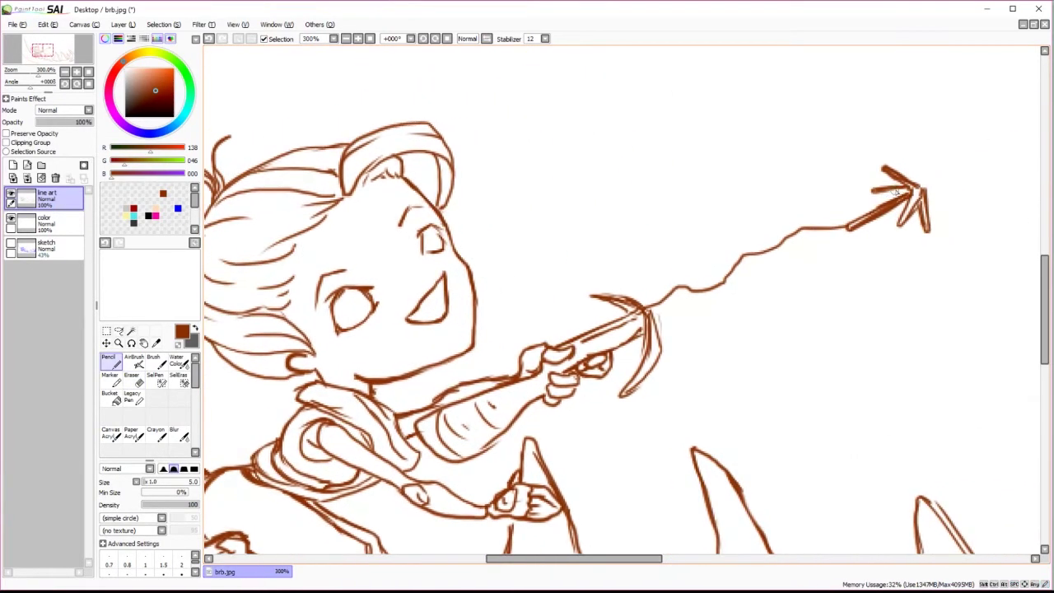
{"action": "key", "text": "End"}
{"action": "scroll", "coordinate": [293, 136], "scroll_direction": "up", "scroll_amount": 1}
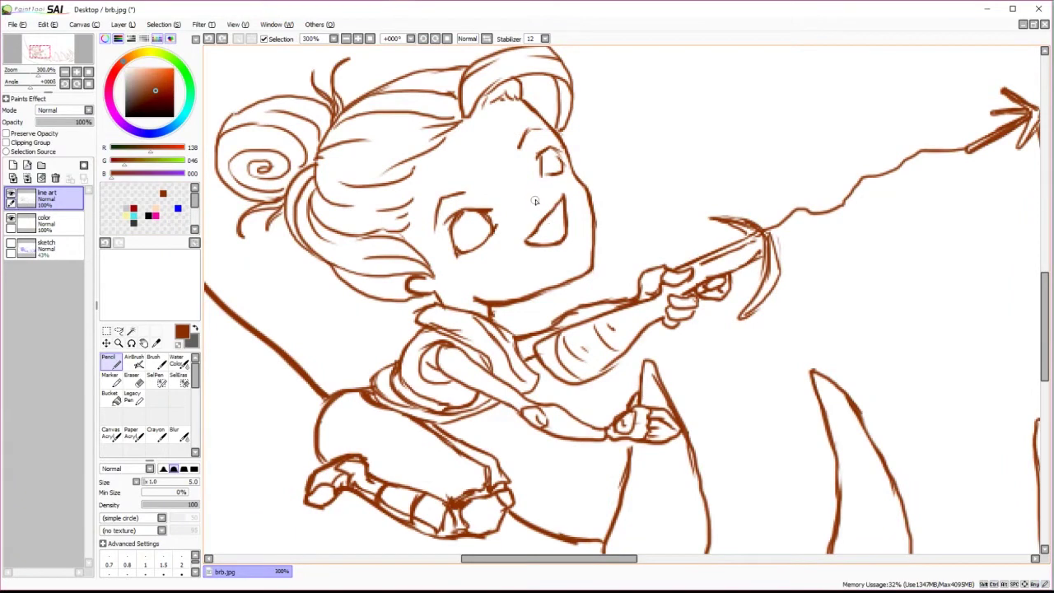
{"action": "key", "text": "e"}
{"action": "mouse_move", "coordinate": [567, 224]}
{"action": "left_mouse_down"}
{"action": "mouse_move", "coordinate": [531, 243]}
{"action": "mouse_move", "coordinate": [560, 219]}
{"action": "left_mouse_up"}
{"action": "key", "text": "n"}
{"action": "key", "text": "e"}
{"action": "key", "text": "n"}
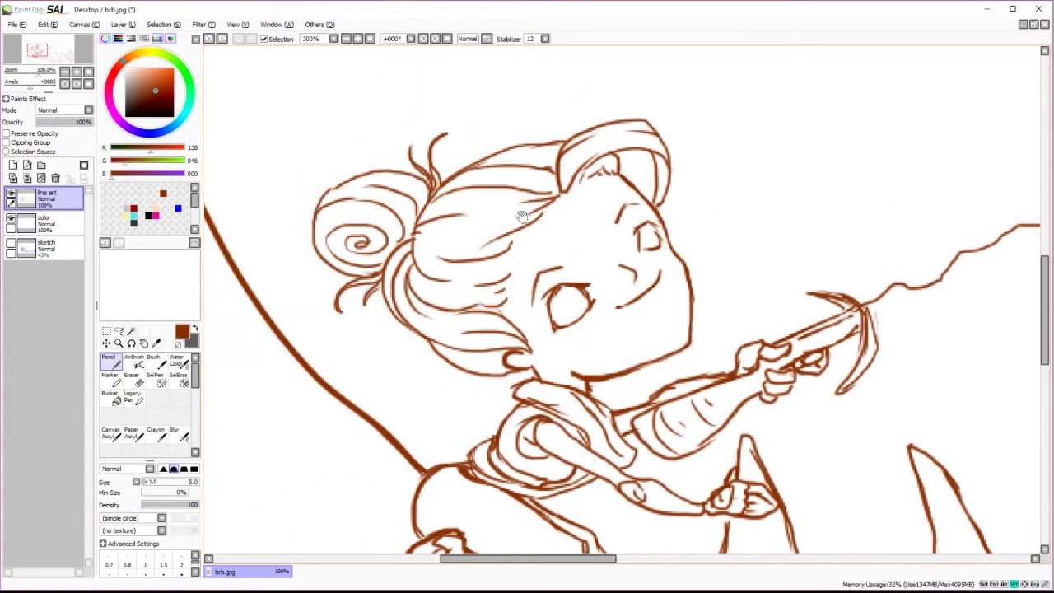
On the color layer, paint both arms and the small gaps at the front foot cyan.
{"action": "left_click_drag", "start_coordinate": [570, 306], "coordinate": [550, 243]}
{"action": "key", "text": "e"}
{"action": "key", "text": "Page_Down"}
{"action": "mouse_move", "coordinate": [766, 201]}
{"action": "left_mouse_down"}
{"action": "mouse_move", "coordinate": [626, 164]}
{"action": "mouse_move", "coordinate": [576, 190]}
{"action": "mouse_move", "coordinate": [700, 152]}
{"action": "left_mouse_up"}
{"action": "key", "text": "b"}
{"action": "mouse_move", "coordinate": [451, 312]}
{"action": "left_mouse_down"}
{"action": "mouse_move", "coordinate": [455, 325]}
{"action": "mouse_move", "coordinate": [537, 368]}
{"action": "mouse_move", "coordinate": [613, 393]}
{"action": "left_mouse_up"}
{"action": "key", "text": "n"}
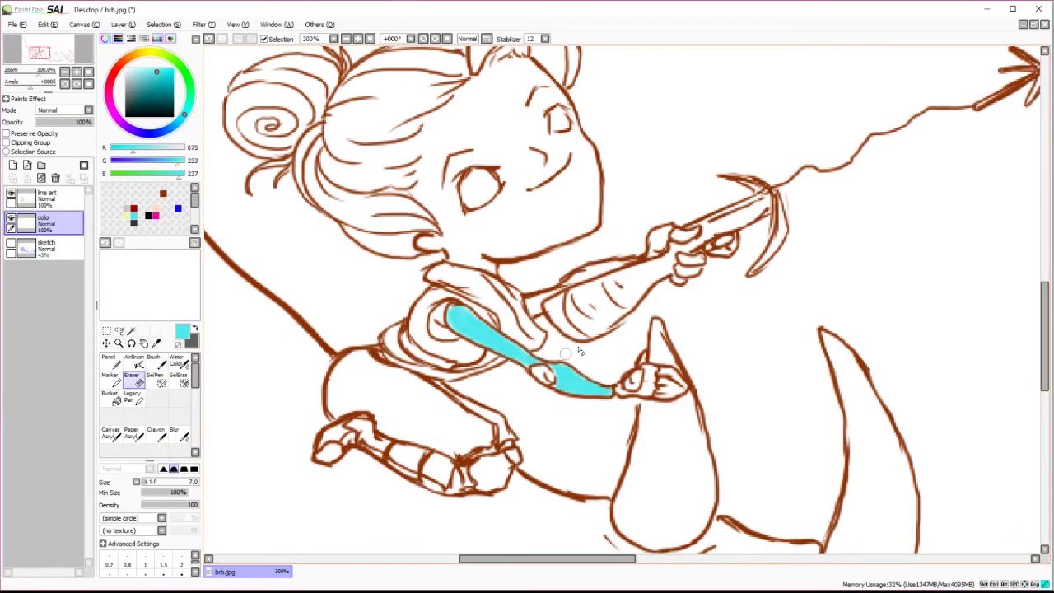
{"action": "left_click_drag", "start_coordinate": [529, 309], "coordinate": [570, 284]}
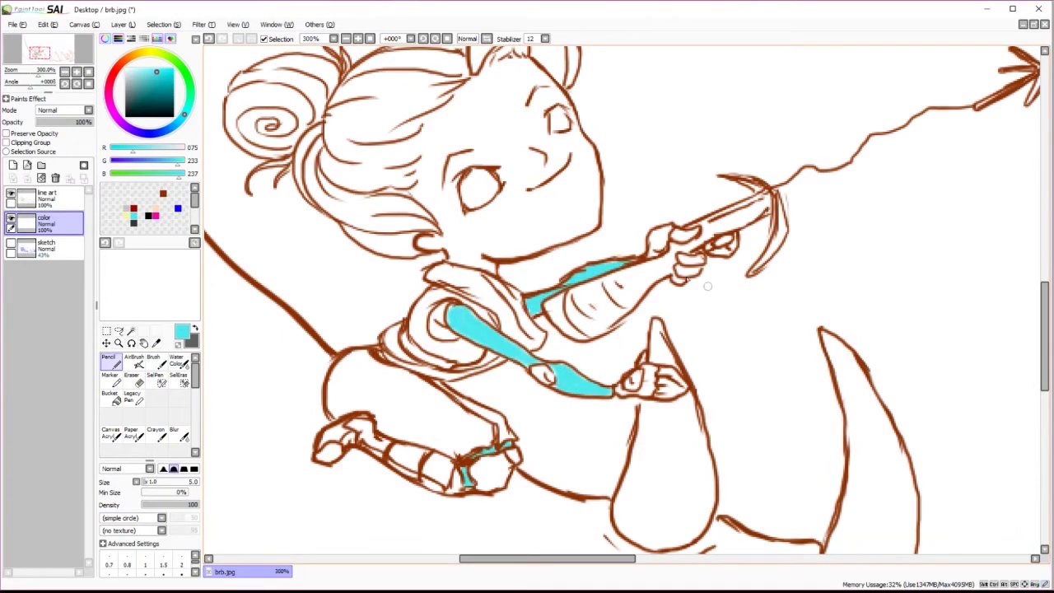
On the line art layer, select the open background around the character and spikes with the Magic Wand.
{"action": "scroll", "coordinate": [427, 231], "scroll_direction": "up", "scroll_amount": 2}
{"action": "left_click", "coordinate": [45, 196]}
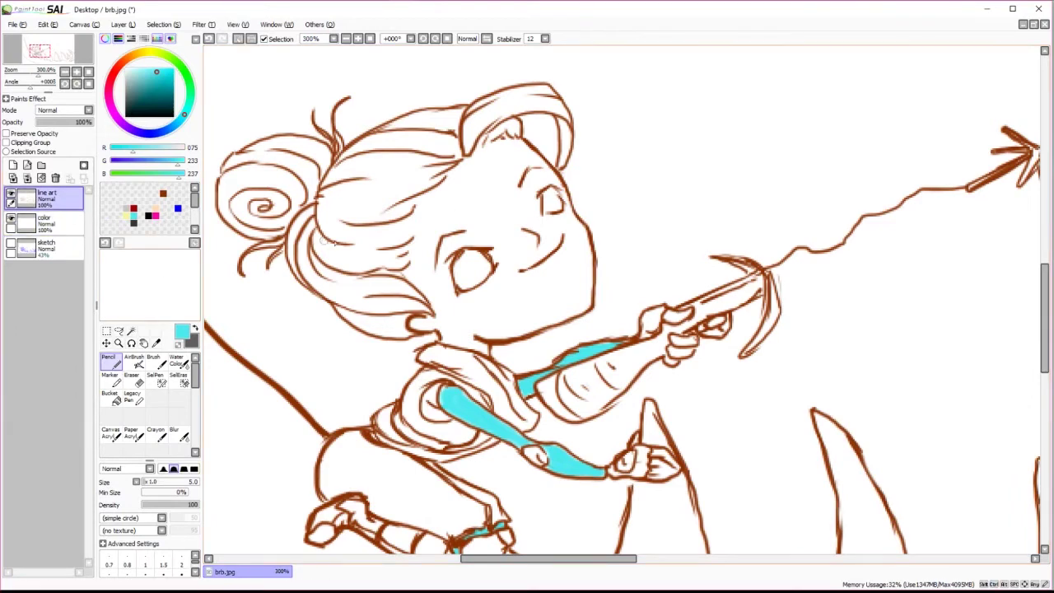
{"action": "left_click", "coordinate": [131, 330]}
{"action": "key", "text": "ctrl+0"}
{"action": "left_click", "coordinate": [131, 330]}
{"action": "left_click", "coordinate": [544, 361]}
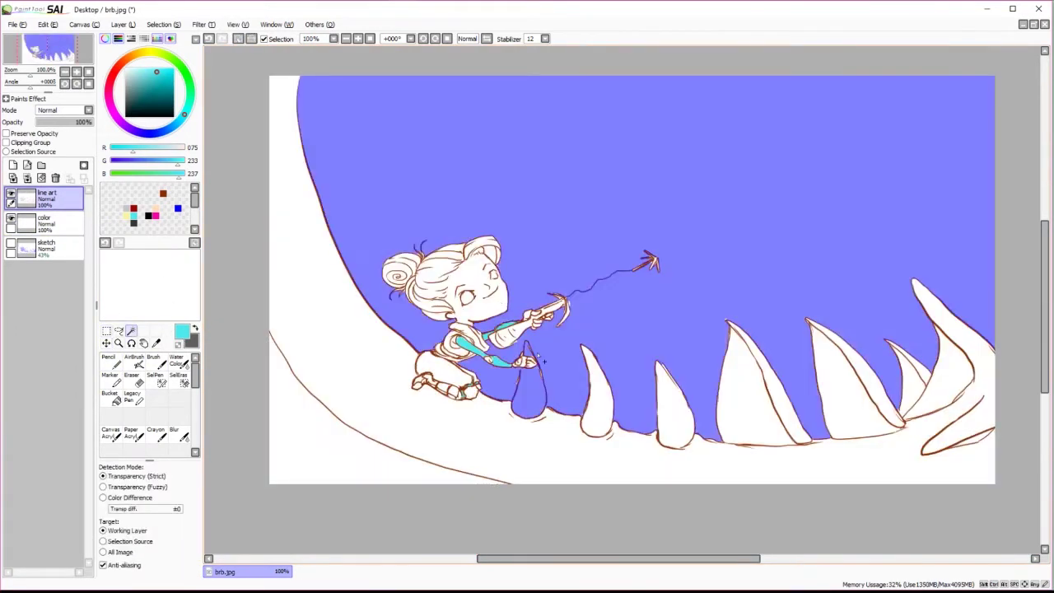
Invert the selection to cover the character, creature body and spikes instead of the background.
{"action": "scroll", "coordinate": [651, 310], "scroll_direction": "up", "scroll_amount": 5}
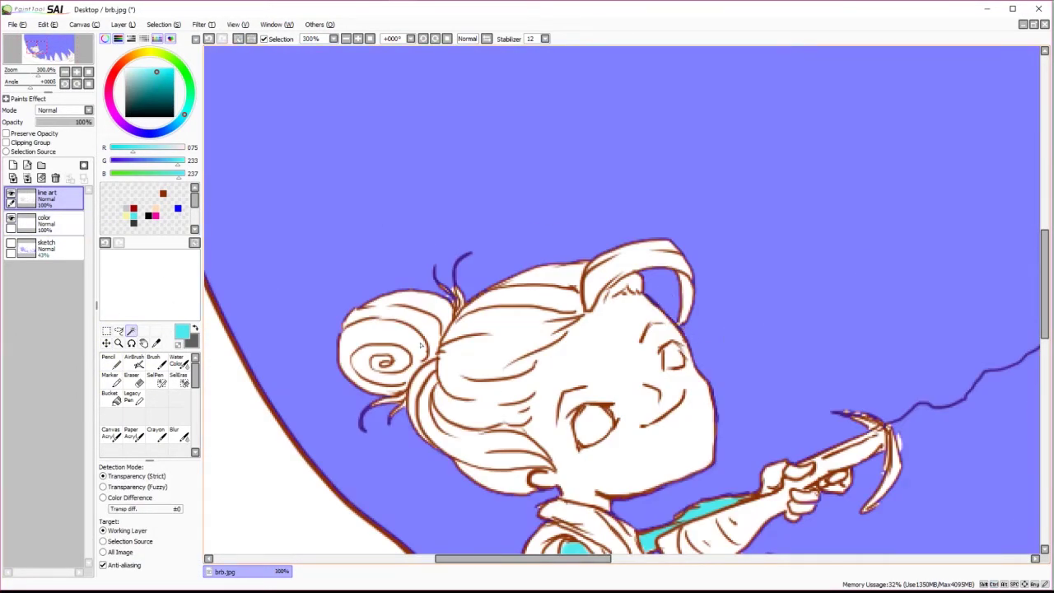
{"action": "key", "text": "ctrl+m"}
{"action": "key", "text": "ctrl+z"}
{"action": "left_click", "coordinate": [121, 23]}
{"action": "left_click", "coordinate": [190, 84]}
{"action": "scroll", "coordinate": [115, 209], "scroll_direction": "down", "scroll_amount": 4}
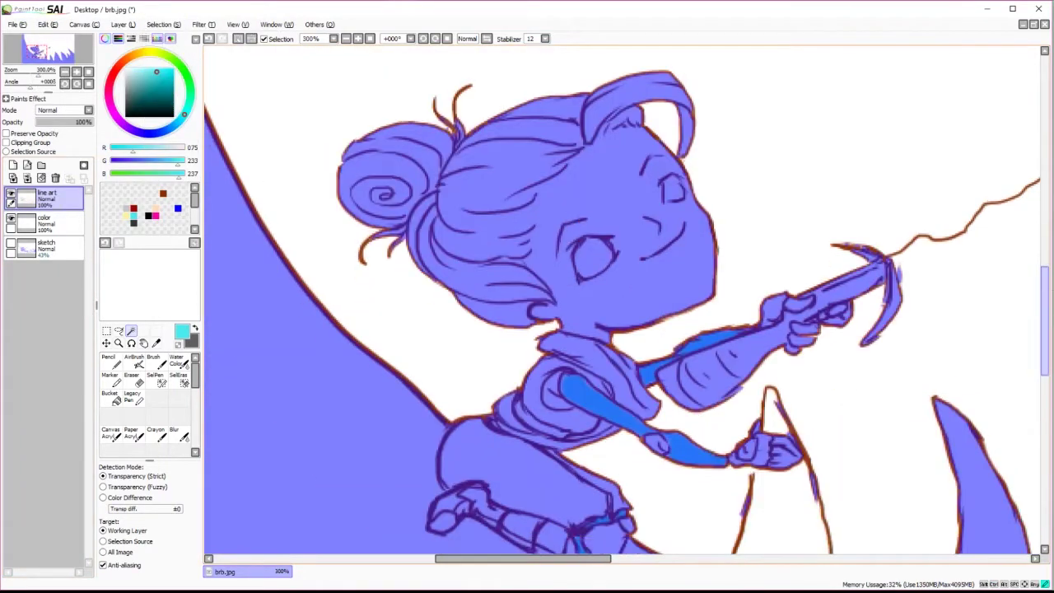
Add an empty layer above the color layer, flood-fill the selection on the color layer with periwinkle, and deselect.
{"action": "left_click", "coordinate": [41, 221]}
{"action": "left_click", "coordinate": [13, 165]}
{"action": "left_click", "coordinate": [41, 245]}
{"action": "left_click", "coordinate": [109, 395]}
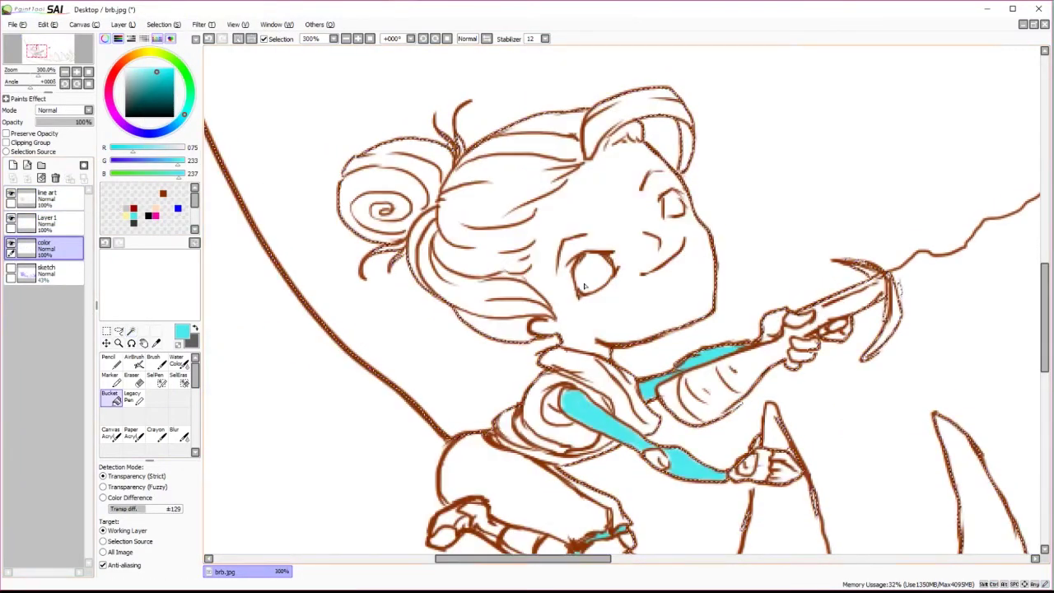
{"action": "left_click", "coordinate": [111, 202]}
{"action": "left_click", "coordinate": [613, 227]}
{"action": "key", "text": "ctrl+d"}
Touch up the periwinkle fill in the thin hair strands and erase a margin of it around the crouching legs.
{"action": "left_click", "coordinate": [106, 330]}
{"action": "left_click", "coordinate": [6, 134]}
{"action": "left_click", "coordinate": [6, 134]}
{"action": "scroll", "coordinate": [577, 330], "scroll_direction": "up", "scroll_amount": 2}
{"action": "left_click", "coordinate": [109, 360]}
{"action": "mouse_move", "coordinate": [655, 395]}
{"action": "left_mouse_down"}
{"action": "mouse_move", "coordinate": [675, 346]}
{"action": "mouse_move", "coordinate": [715, 401]}
{"action": "left_mouse_up"}
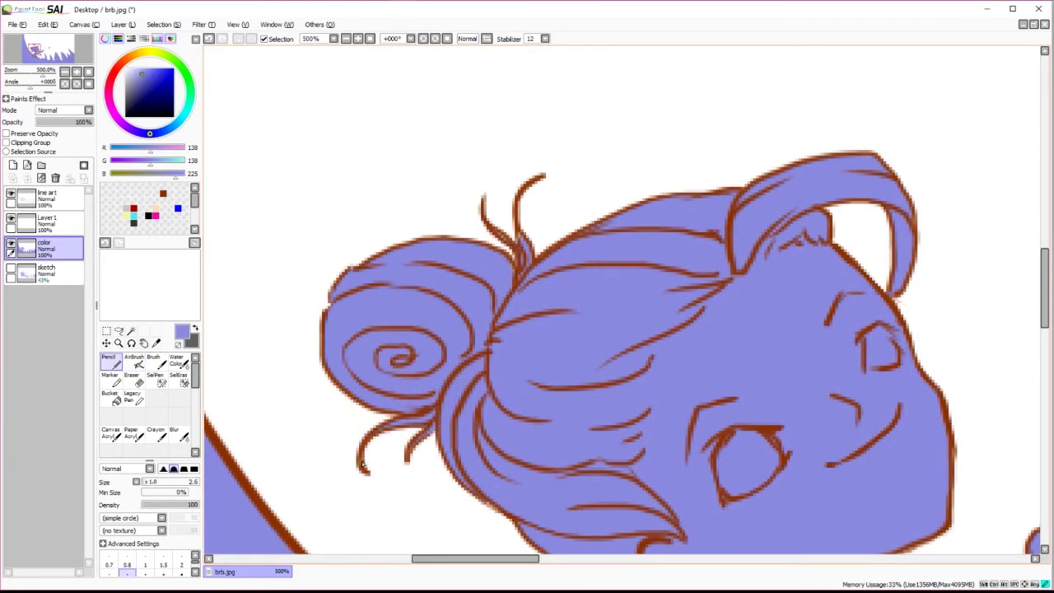
{"action": "mouse_move", "coordinate": [684, 411]}
{"action": "left_mouse_down"}
{"action": "mouse_move", "coordinate": [668, 428]}
{"action": "mouse_move", "coordinate": [552, 432]}
{"action": "mouse_move", "coordinate": [449, 387]}
{"action": "mouse_move", "coordinate": [452, 361]}
{"action": "mouse_move", "coordinate": [687, 444]}
{"action": "left_mouse_up"}
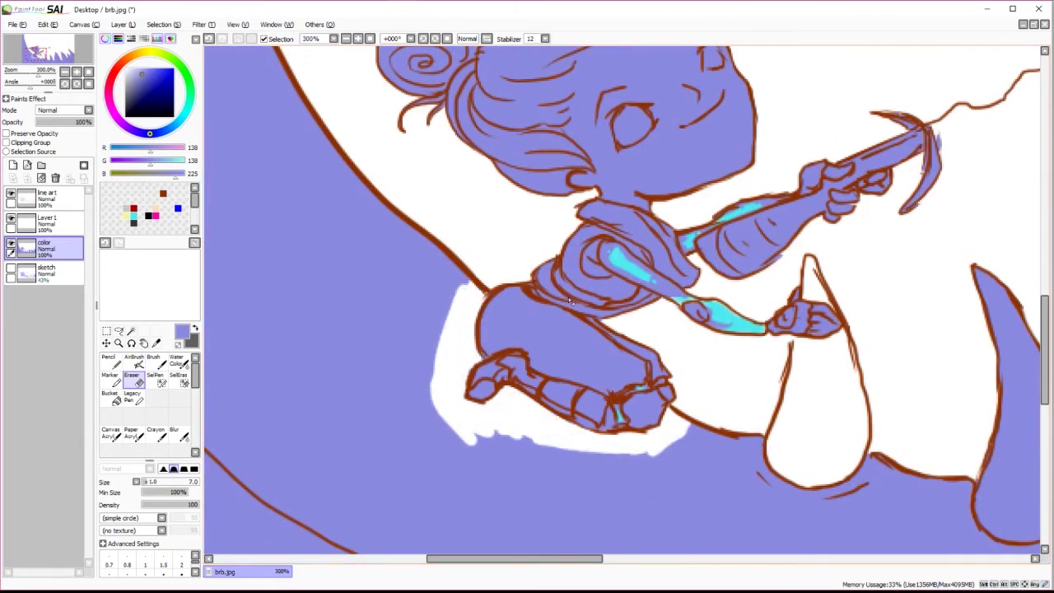
Isolate the character's periwinkle fill on the new empty layer and hide the color layer.
{"action": "left_click", "coordinate": [107, 343]}
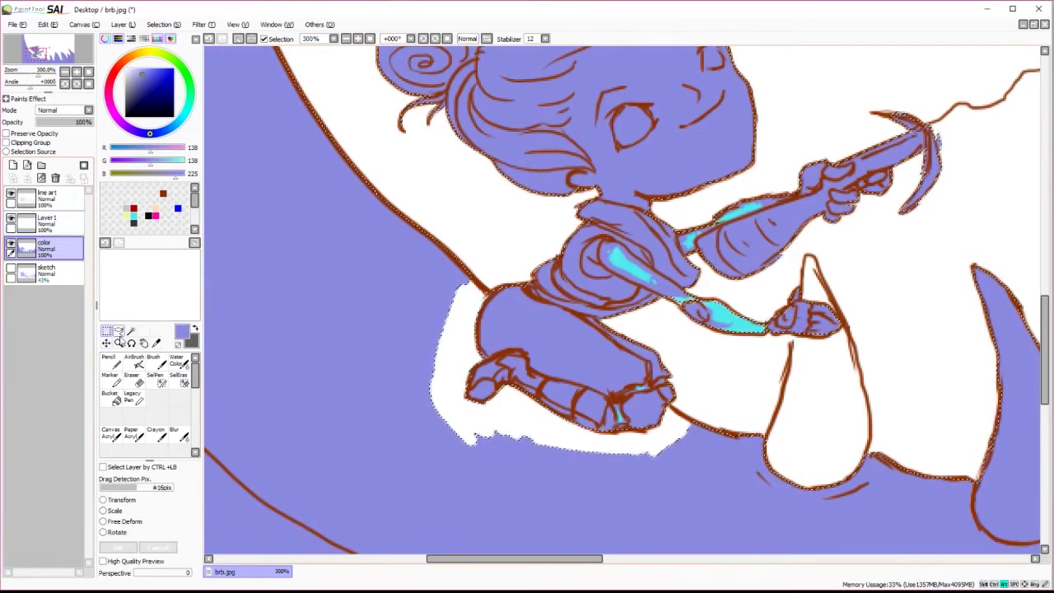
{"action": "scroll", "coordinate": [718, 374], "scroll_direction": "up", "scroll_amount": 2}
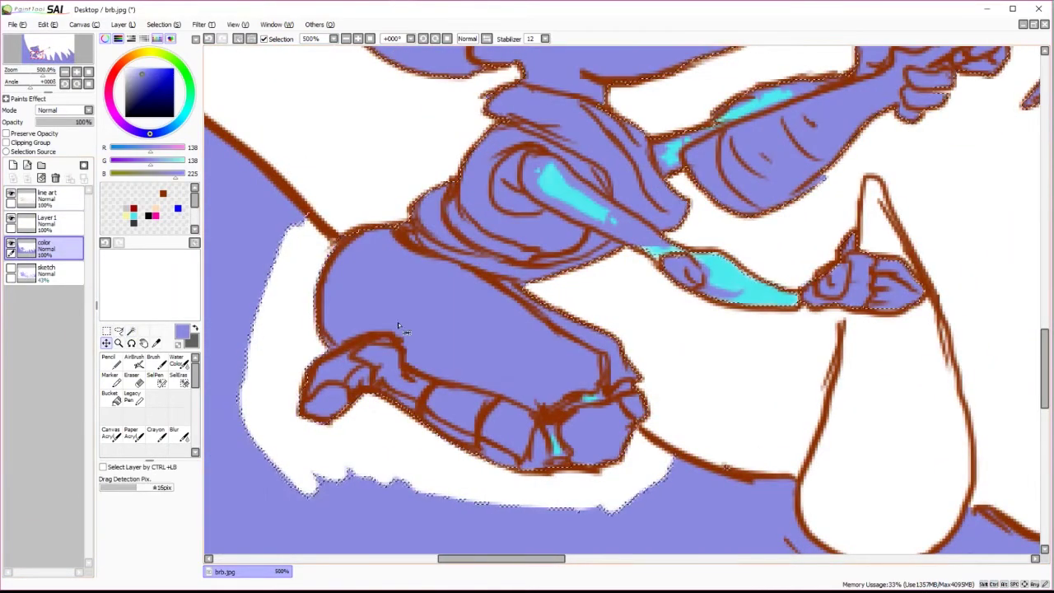
{"action": "scroll", "coordinate": [398, 323], "scroll_direction": "down", "scroll_amount": 1}
{"action": "key", "text": "Delete"}
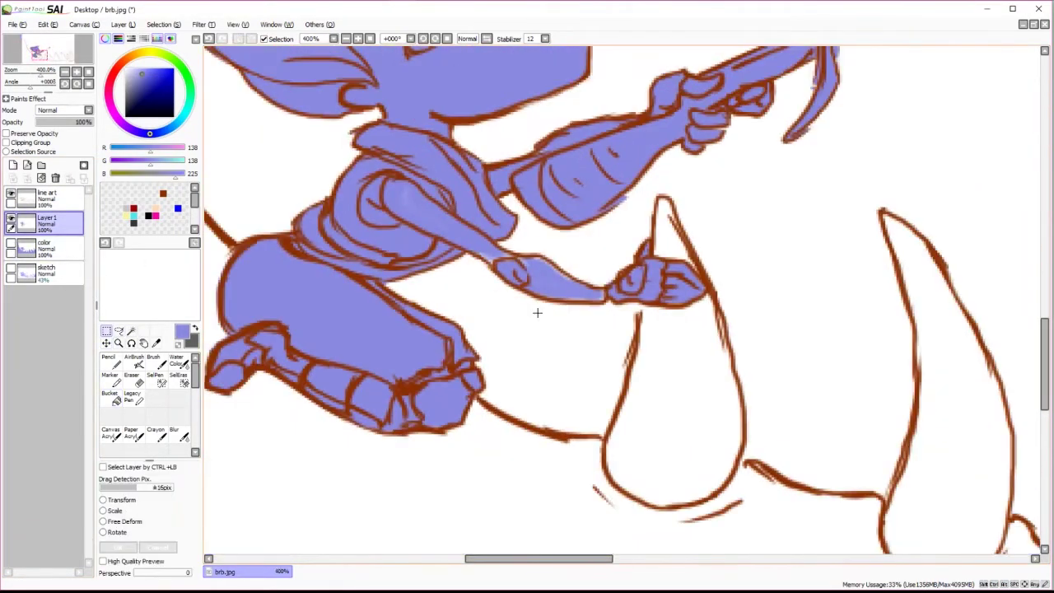
Patch gaps in the character's periwinkle base and erase spill along its outline.
{"action": "key", "text": "n"}
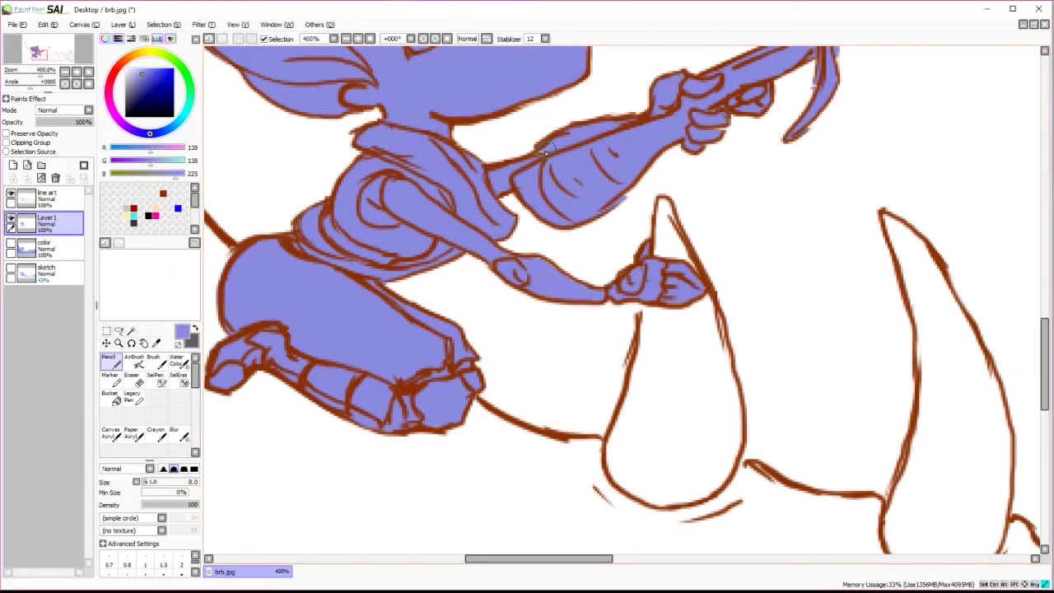
{"action": "left_click_drag", "start_coordinate": [544, 151], "coordinate": [334, 356]}
{"action": "key", "text": "e"}
{"action": "left_click_drag", "start_coordinate": [556, 268], "coordinate": [992, 367]}
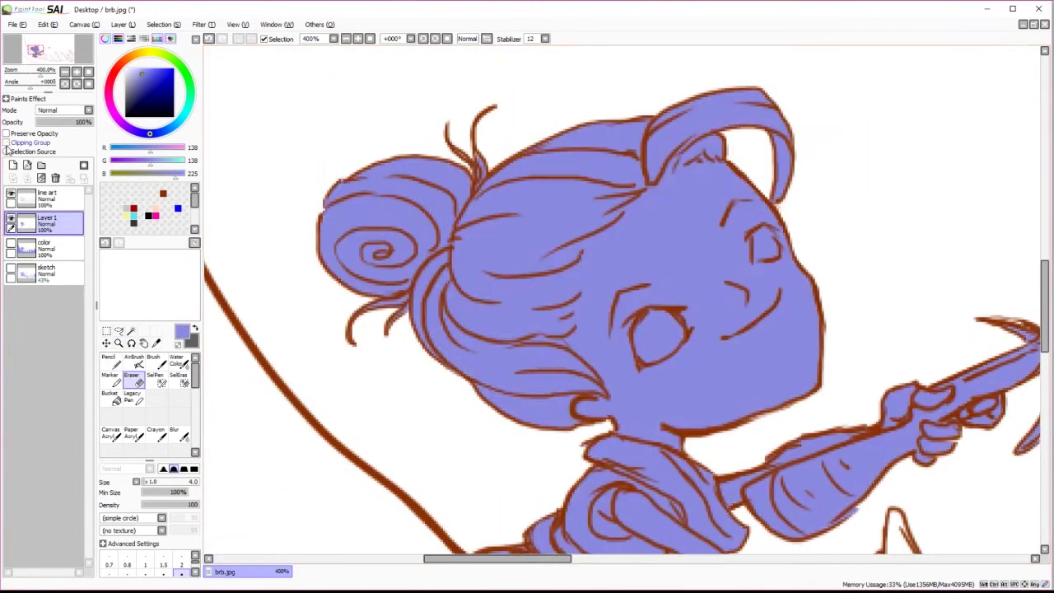
Add a clipping-group layer above the character's base fill and start painting the hair magenta on it.
{"action": "left_click", "coordinate": [13, 165]}
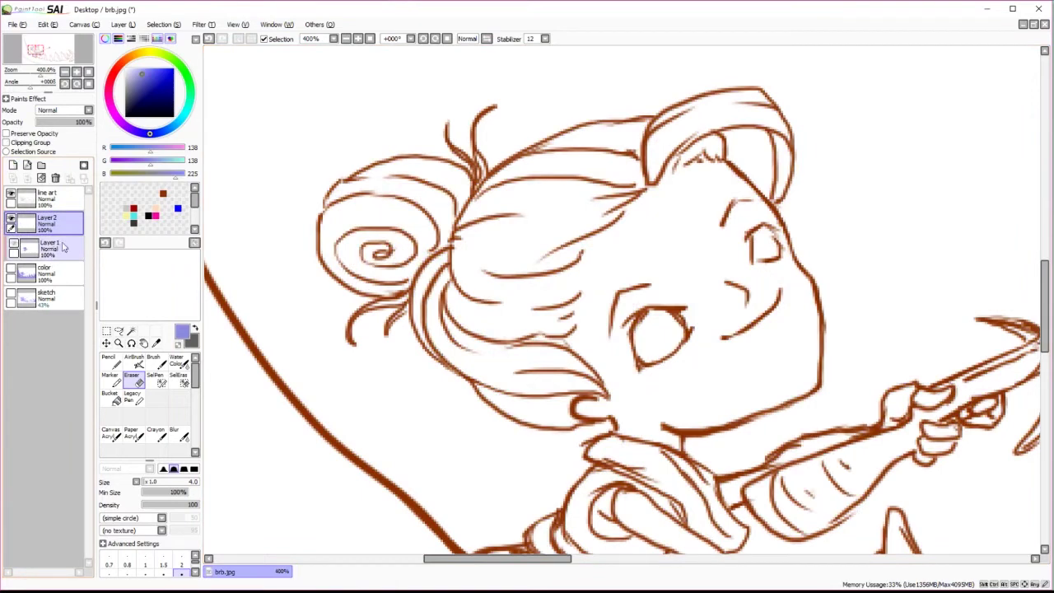
{"action": "left_click", "coordinate": [6, 142]}
{"action": "key", "text": "n"}
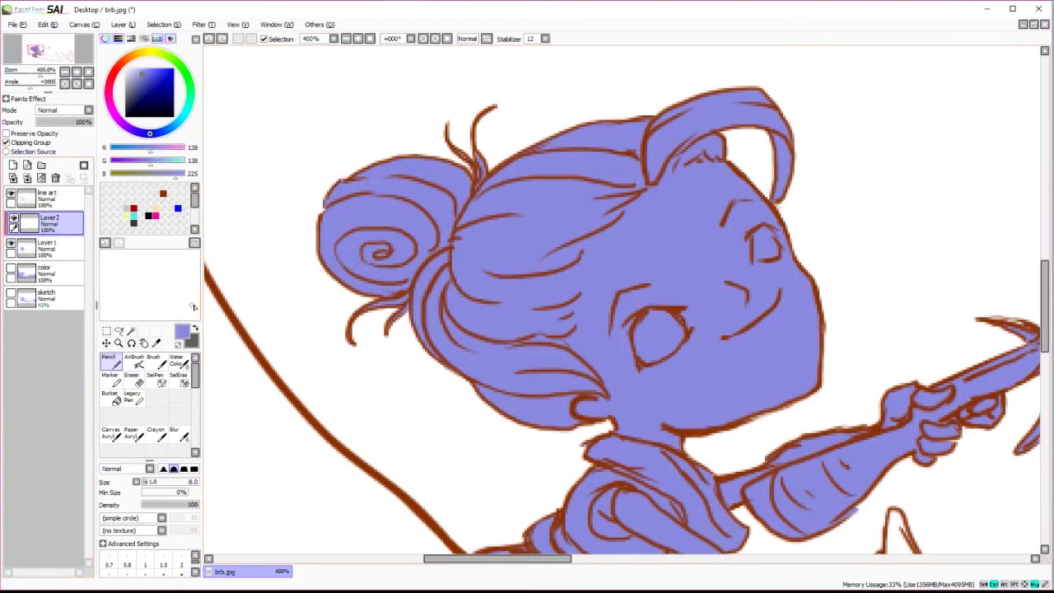
{"action": "left_click", "coordinate": [155, 215]}
{"action": "left_click_drag", "start_coordinate": [412, 247], "coordinate": [359, 240]}
Refine the magenta hair, undoing a stray stroke and erasing spill from the face along the hairline.
{"action": "left_click", "coordinate": [47, 247]}
{"action": "left_click_drag", "start_coordinate": [595, 176], "coordinate": [625, 121]}
{"action": "mouse_move", "coordinate": [589, 164]}
{"action": "left_mouse_down"}
{"action": "mouse_move", "coordinate": [552, 182]}
{"action": "mouse_move", "coordinate": [716, 99]}
{"action": "mouse_move", "coordinate": [470, 165]}
{"action": "mouse_move", "coordinate": [464, 310]}
{"action": "left_mouse_up"}
{"action": "key", "text": "ctrl+z"}
{"action": "left_click", "coordinate": [47, 222]}
{"action": "key", "text": "e"}
{"action": "mouse_move", "coordinate": [544, 231]}
{"action": "left_mouse_down"}
{"action": "mouse_move", "coordinate": [494, 272]}
{"action": "mouse_move", "coordinate": [511, 346]}
{"action": "mouse_move", "coordinate": [541, 363]}
{"action": "left_mouse_up"}
{"action": "mouse_move", "coordinate": [532, 378]}
{"action": "left_mouse_down"}
{"action": "mouse_move", "coordinate": [498, 350]}
{"action": "mouse_move", "coordinate": [476, 272]}
{"action": "left_mouse_up"}
{"action": "left_click_drag", "start_coordinate": [576, 313], "coordinate": [494, 256]}
Add another clipped layer beneath the hair and paint the face and neck in a light peach skin tone.
{"action": "left_click", "coordinate": [13, 165]}
{"action": "left_click", "coordinate": [140, 70]}
{"action": "mouse_move", "coordinate": [576, 144]}
{"action": "left_mouse_down"}
{"action": "mouse_move", "coordinate": [606, 243]}
{"action": "mouse_move", "coordinate": [527, 346]}
{"action": "mouse_move", "coordinate": [541, 329]}
{"action": "left_mouse_up"}
Clean up the hairline beside the face with fine strokes and erasing, using colors sampled from the drawing.
{"action": "left_click", "coordinate": [47, 221]}
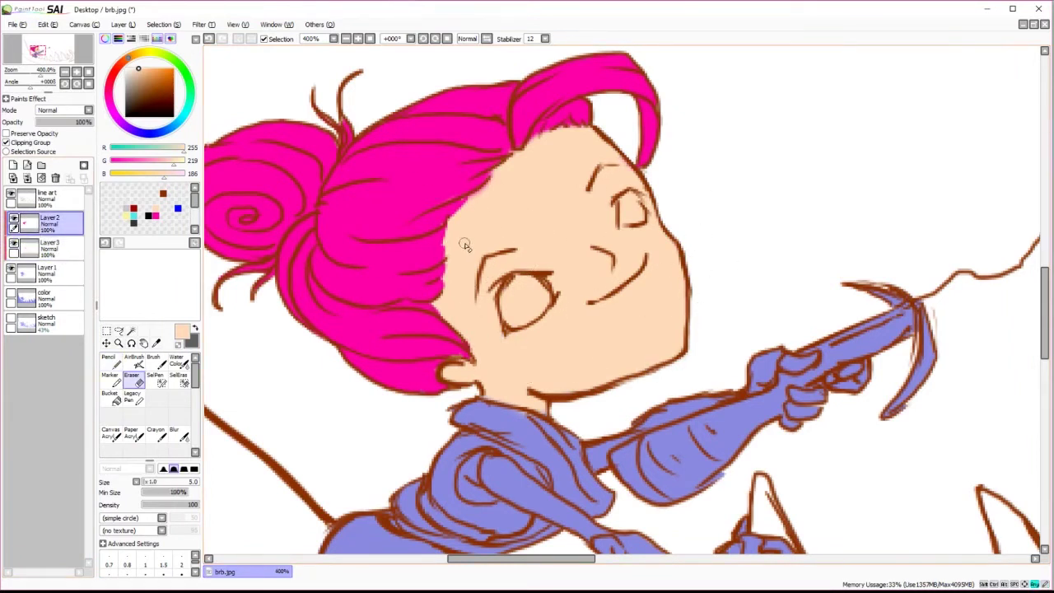
{"action": "left_click", "coordinate": [412, 247], "text": "alt"}
{"action": "left_click_drag", "start_coordinate": [449, 221], "coordinate": [437, 275]}
{"action": "left_click", "coordinate": [164, 572]}
{"action": "left_click", "coordinate": [47, 196]}
{"action": "left_click", "coordinate": [451, 255], "text": "alt"}
{"action": "key", "text": "e"}
{"action": "left_click", "coordinate": [382, 313], "text": "alt"}
{"action": "key", "text": "n"}
{"action": "left_click_drag", "start_coordinate": [494, 346], "coordinate": [445, 284]}
Add a clipped layer between hair and skin and paint the character's scarf muted red.
{"action": "left_click", "coordinate": [160, 86]}
{"action": "left_click", "coordinate": [13, 165]}
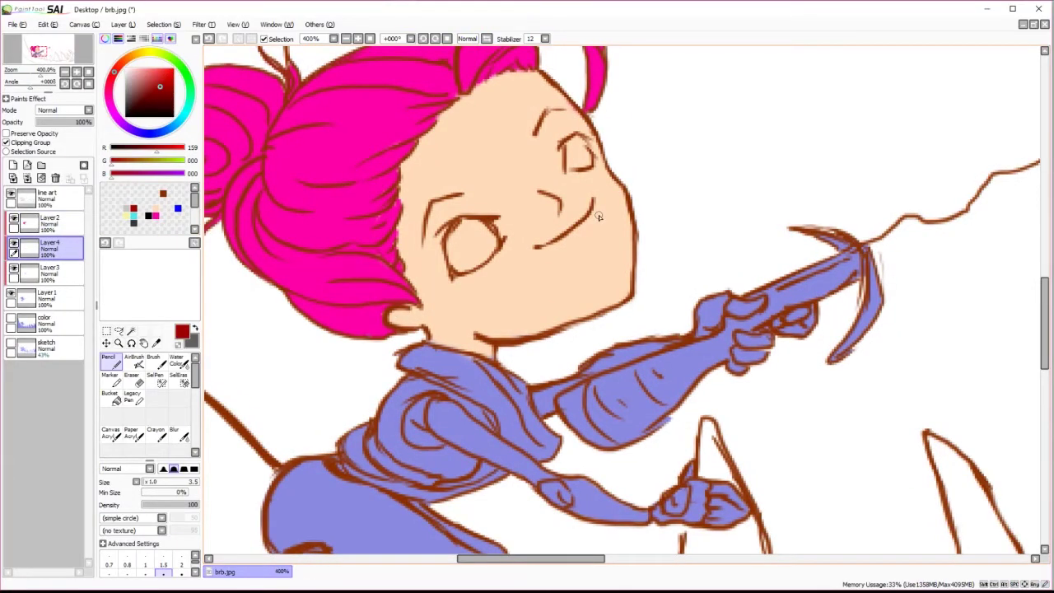
{"action": "key", "text": "ctrl+z"}
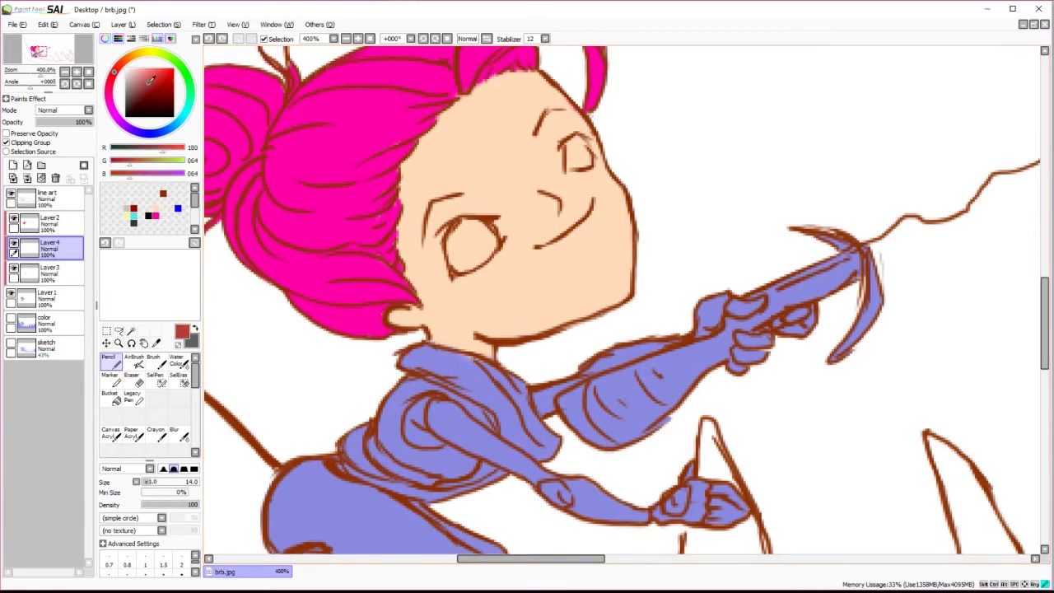
{"action": "mouse_move", "coordinate": [451, 370]}
{"action": "left_mouse_down"}
{"action": "mouse_move", "coordinate": [527, 409]}
{"action": "mouse_move", "coordinate": [552, 453]}
{"action": "left_mouse_up"}
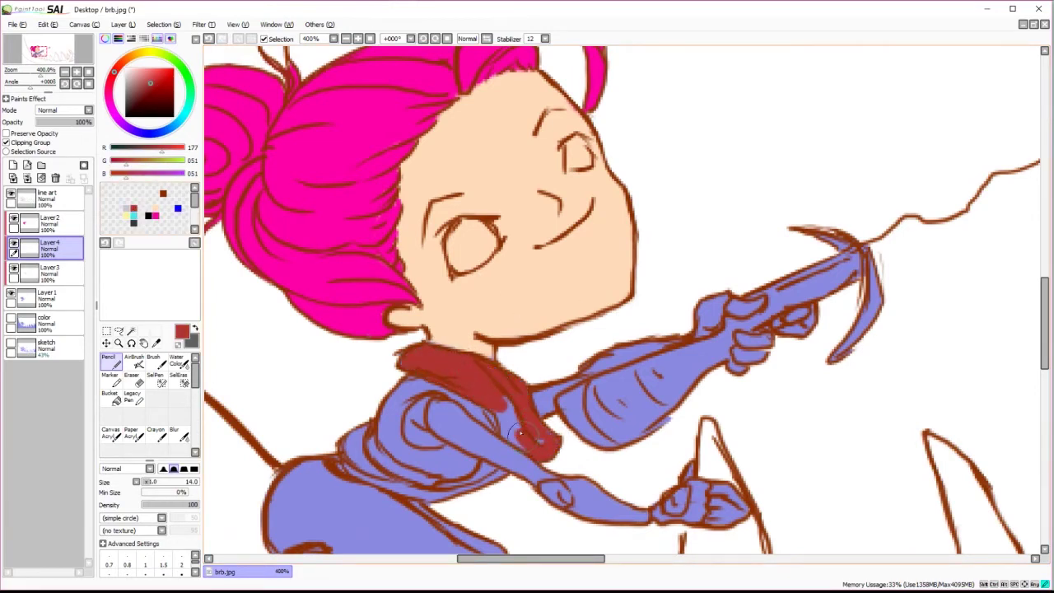
{"action": "left_click_drag", "start_coordinate": [498, 400], "coordinate": [535, 453]}
Paint the cloth band around the character's waist in the scarf's muted red.
{"action": "scroll", "coordinate": [527, 428], "scroll_direction": "down", "scroll_amount": 3}
{"action": "mouse_move", "coordinate": [453, 395]}
{"action": "left_mouse_down"}
{"action": "mouse_move", "coordinate": [495, 399]}
{"action": "mouse_move", "coordinate": [397, 398]}
{"action": "mouse_move", "coordinate": [381, 350]}
{"action": "left_mouse_up"}
{"action": "key", "text": "e"}
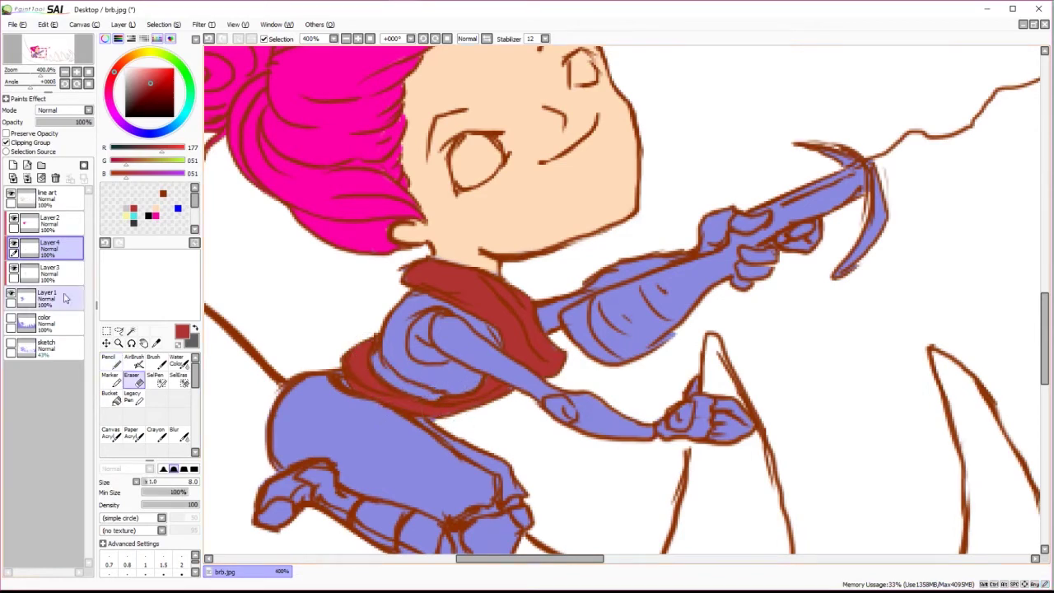
Paint the tip of the rear shoe and the end of the front leg in muted salmon pink.
{"action": "key", "text": "n"}
{"action": "scroll", "coordinate": [528, 330], "scroll_direction": "down", "scroll_amount": 3}
{"action": "left_click", "coordinate": [142, 76]}
{"action": "left_click_drag", "start_coordinate": [282, 422], "coordinate": [260, 427]}
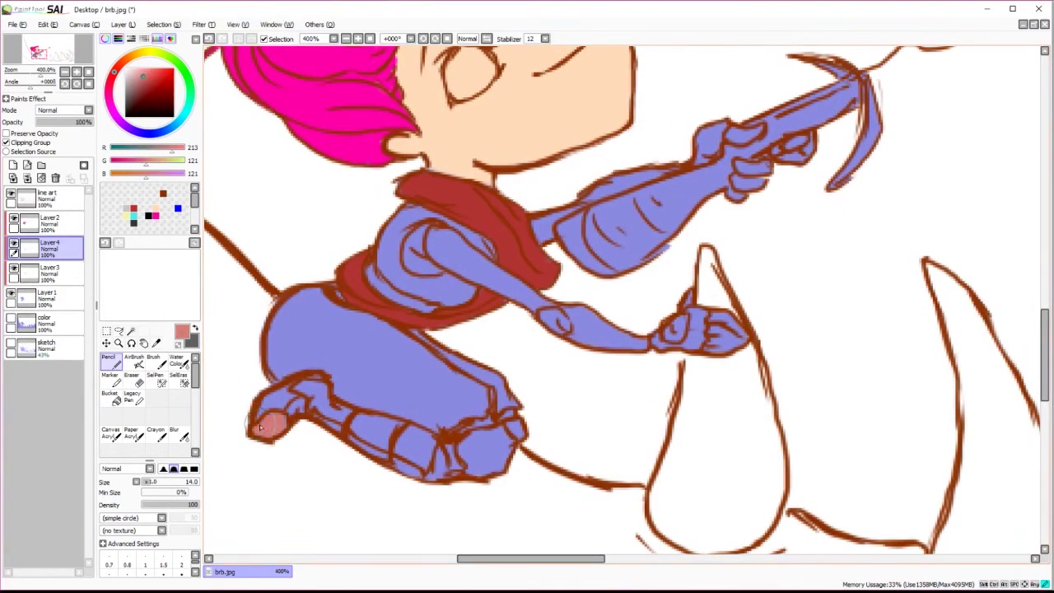
{"action": "left_click_drag", "start_coordinate": [503, 434], "coordinate": [492, 446]}
Add a clipped layer directly above the base layer and paint the trousers, vest and gloves dark grey.
{"action": "left_click", "coordinate": [127, 95]}
{"action": "key", "text": "bracketleft"}
{"action": "key", "text": "bracketleft"}
{"action": "mouse_move", "coordinate": [272, 345]}
{"action": "left_mouse_down"}
{"action": "mouse_move", "coordinate": [277, 373]}
{"action": "mouse_move", "coordinate": [338, 326]}
{"action": "left_mouse_up"}
{"action": "key", "text": "bracketright"}
{"action": "key", "text": "bracketright"}
{"action": "key", "text": "bracketright"}
{"action": "key", "text": "bracketright"}
{"action": "key", "text": "bracketright"}
{"action": "key", "text": "bracketright"}
{"action": "key", "text": "ctrl+z"}
{"action": "left_click", "coordinate": [13, 164]}
{"action": "left_click", "coordinate": [46, 297]}
{"action": "mouse_move", "coordinate": [280, 305]}
{"action": "left_mouse_down"}
{"action": "mouse_move", "coordinate": [425, 299]}
{"action": "mouse_move", "coordinate": [408, 395]}
{"action": "left_mouse_up"}
On the skin layer, paint the fingers of the lower hand with the peach tone sampled from the face.
{"action": "scroll", "coordinate": [407, 396], "scroll_direction": "up", "scroll_amount": 3}
{"action": "left_click", "coordinate": [45, 272]}
{"action": "left_click", "coordinate": [577, 206], "text": "alt"}
{"action": "key", "text": "bracketleft"}
{"action": "key", "text": "bracketleft"}
{"action": "key", "text": "bracketleft"}
{"action": "key", "text": "bracketleft"}
{"action": "key", "text": "bracketleft"}
{"action": "key", "text": "bracketleft"}
{"action": "left_click_drag", "start_coordinate": [737, 430], "coordinate": [758, 438]}
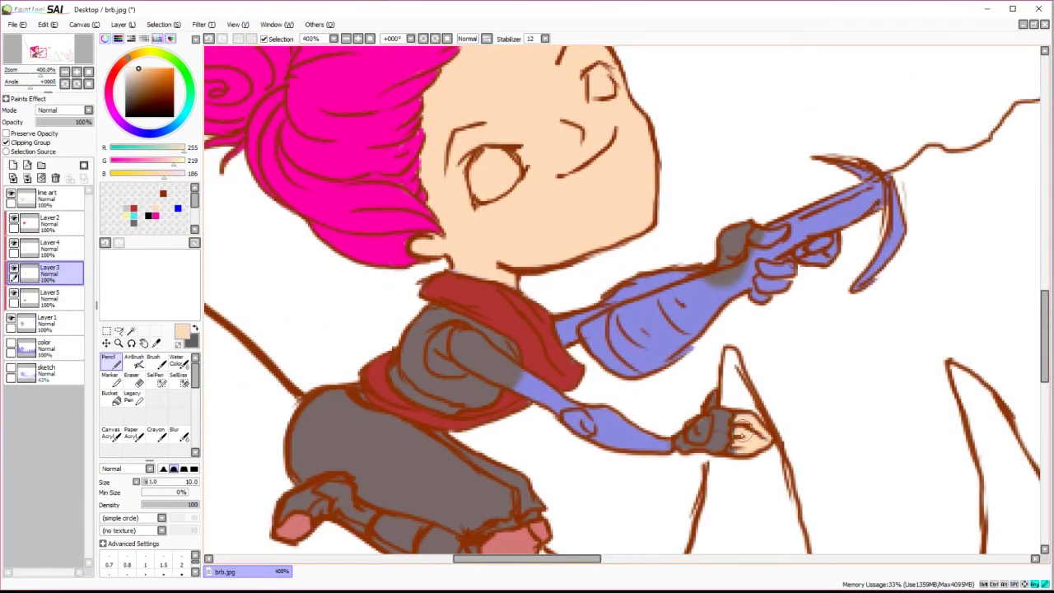
Paint the bare shoulder and the fingers gripping the crossbow in the peach skin tone.
{"action": "mouse_move", "coordinate": [461, 373]}
{"action": "left_mouse_down"}
{"action": "mouse_move", "coordinate": [432, 344]}
{"action": "mouse_move", "coordinate": [455, 343]}
{"action": "mouse_move", "coordinate": [436, 375]}
{"action": "left_mouse_up"}
{"action": "key", "text": "bracketleft"}
{"action": "key", "text": "bracketleft"}
{"action": "key", "text": "bracketleft"}
{"action": "key", "text": "bracketleft"}
{"action": "key", "text": "bracketleft"}
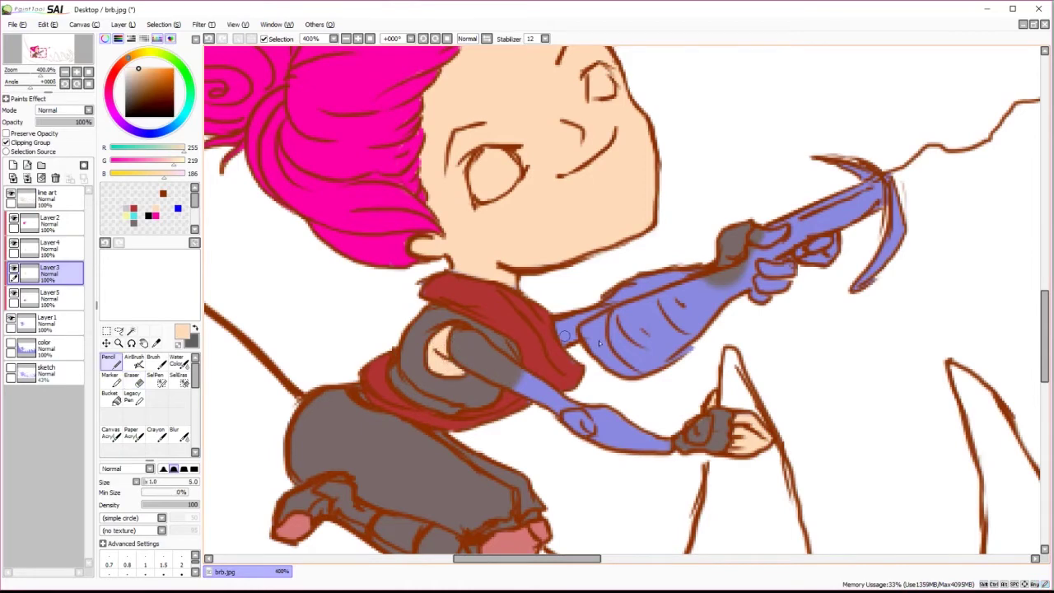
{"action": "scroll", "coordinate": [462, 373], "scroll_direction": "right", "scroll_amount": 3}
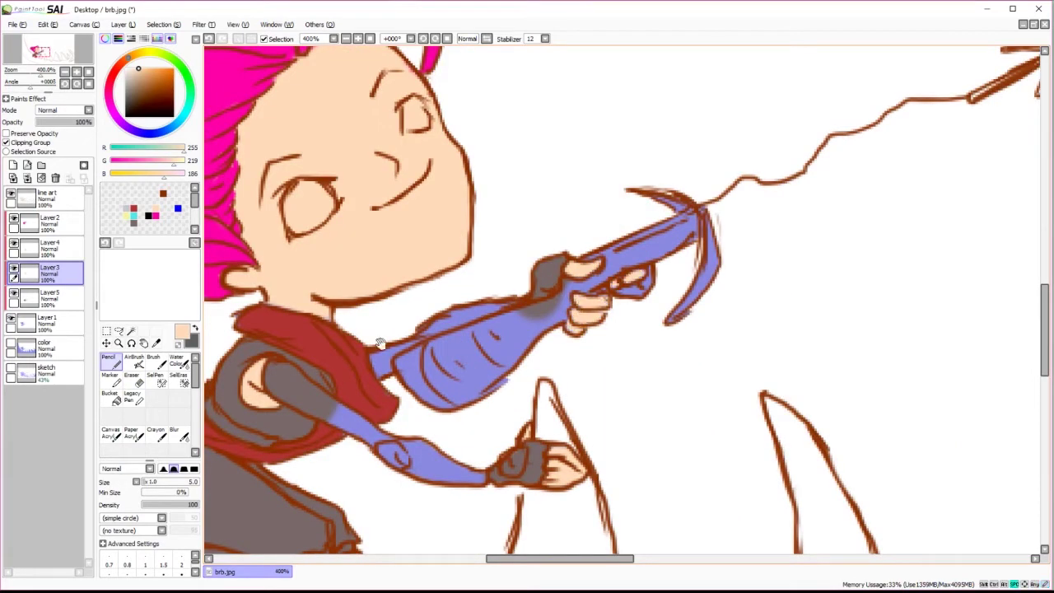
Add a clipped layer above the dark grey one and paint the sleeves on both arms cyan.
{"action": "scroll", "coordinate": [378, 344], "scroll_direction": "left", "scroll_amount": 3}
{"action": "left_click", "coordinate": [46, 196]}
{"action": "left_click", "coordinate": [163, 193]}
{"action": "scroll", "coordinate": [379, 344], "scroll_direction": "down", "scroll_amount": 3}
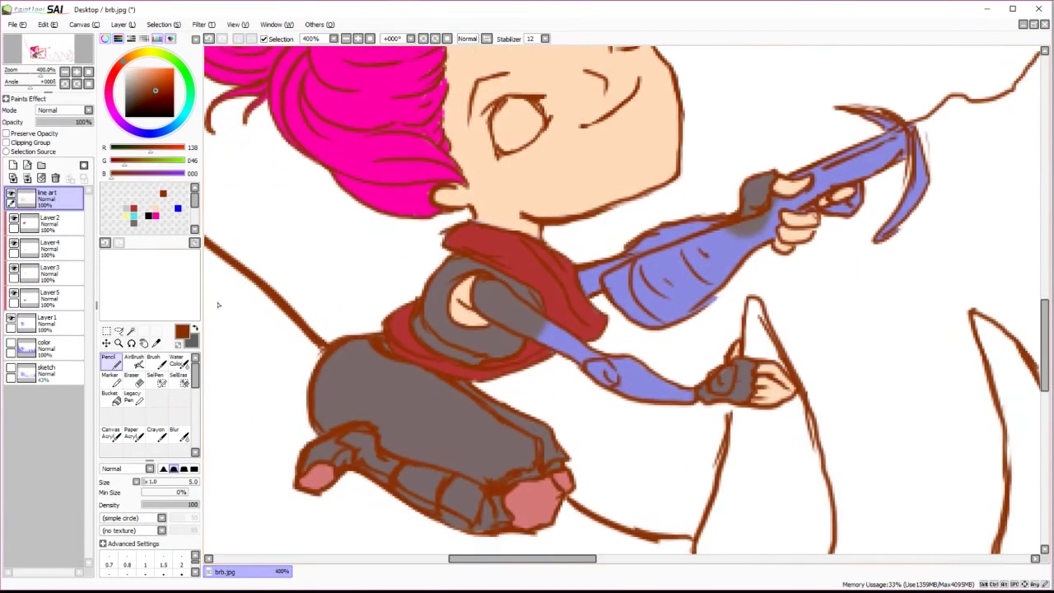
{"action": "left_click", "coordinate": [134, 216]}
{"action": "left_click", "coordinate": [45, 296]}
{"action": "left_click", "coordinate": [13, 164]}
{"action": "left_click", "coordinate": [6, 143]}
{"action": "mouse_move", "coordinate": [712, 220]}
{"action": "left_mouse_down"}
{"action": "mouse_move", "coordinate": [621, 252]}
{"action": "mouse_move", "coordinate": [590, 272]}
{"action": "left_mouse_up"}
{"action": "left_click_drag", "start_coordinate": [488, 303], "coordinate": [587, 359]}
{"action": "key", "text": "ctrl+z"}
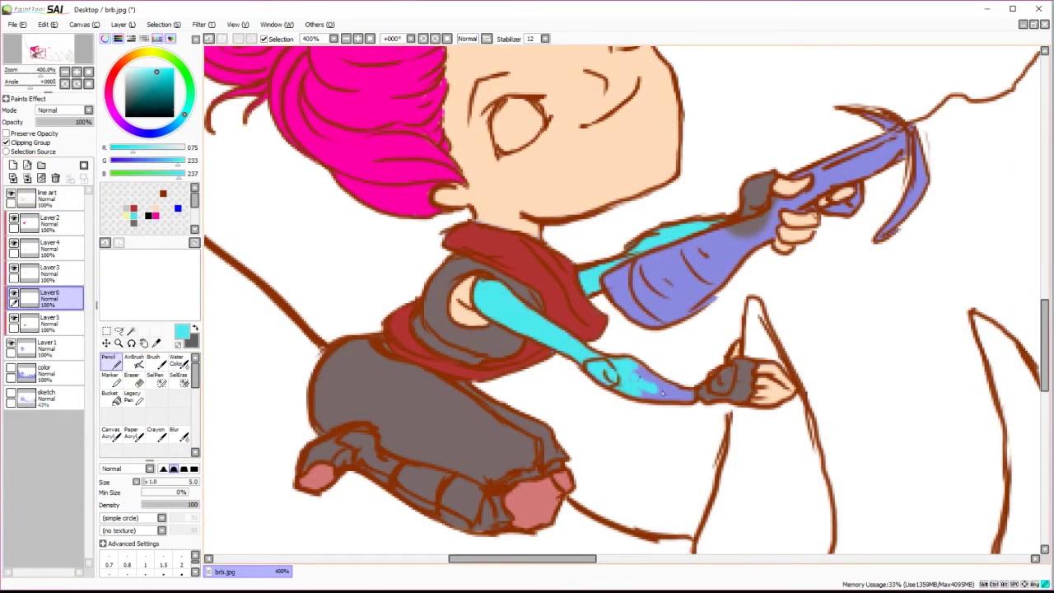
Add another clipped layer and paint the wrapped bands on the lower leg pale yellow.
{"action": "scroll", "coordinate": [663, 286], "scroll_direction": "left", "scroll_amount": 3}
{"action": "scroll", "coordinate": [613, 453], "scroll_direction": "down", "scroll_amount": 2}
{"action": "left_click", "coordinate": [127, 216]}
{"action": "left_click", "coordinate": [13, 165]}
{"action": "left_click_drag", "start_coordinate": [457, 379], "coordinate": [593, 449]}
{"action": "left_click_drag", "start_coordinate": [536, 427], "coordinate": [592, 460]}
Paint the strip along the vest's lower edge in muted olive.
{"action": "key", "text": "e"}
{"action": "key", "text": "n"}
{"action": "left_click", "coordinate": [534, 271], "text": "alt"}
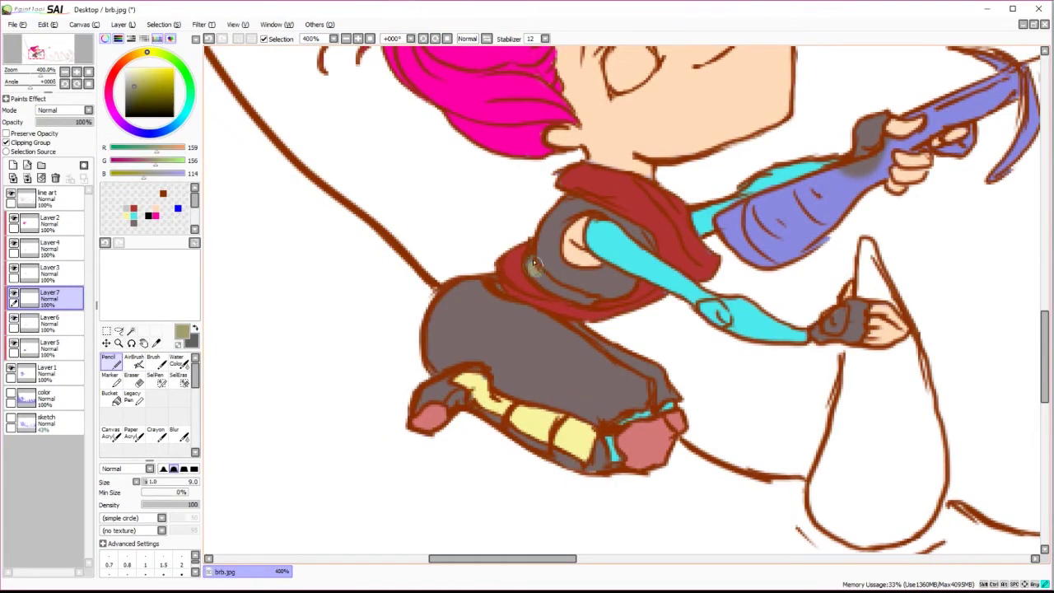
{"action": "scroll", "coordinate": [698, 251], "scroll_direction": "right", "scroll_amount": 5}
{"action": "scroll", "coordinate": [696, 387], "scroll_direction": "up", "scroll_amount": 2}
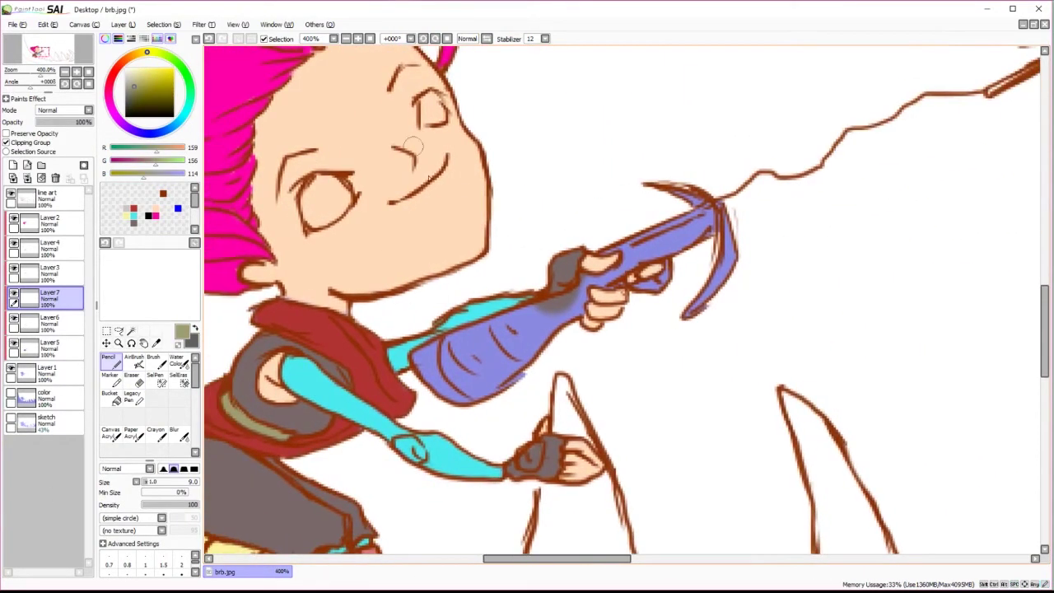
Rename the upper clipped color layers Hair, scarf, skin and yellow according to what they hold.
{"action": "left_click", "coordinate": [163, 193]}
{"action": "double_click", "coordinate": [51, 255]}
{"action": "type", "text": "scarf"}
{"action": "key", "text": "Return"}
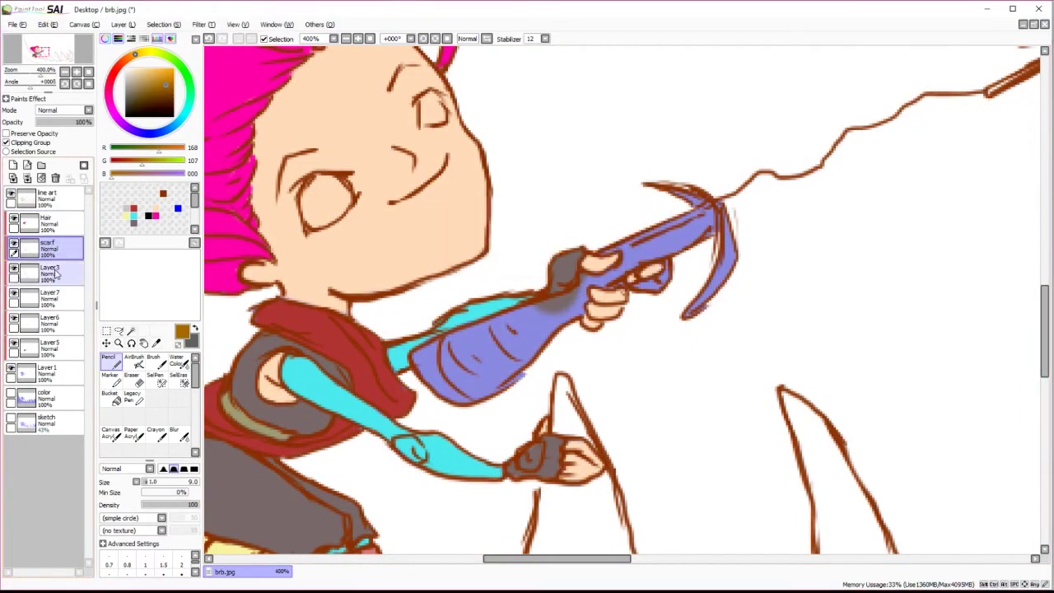
{"action": "double_click", "coordinate": [49, 298]}
{"action": "type", "text": "yellow"}
{"action": "key", "text": "Return"}
Rename the two lowest clipped color layers cyan and dark grey.
{"action": "double_click", "coordinate": [70, 329]}
{"action": "type", "text": "cyan"}
{"action": "key", "text": "Return"}
{"action": "double_click", "coordinate": [50, 346]}
{"action": "type", "text": "dark grey"}
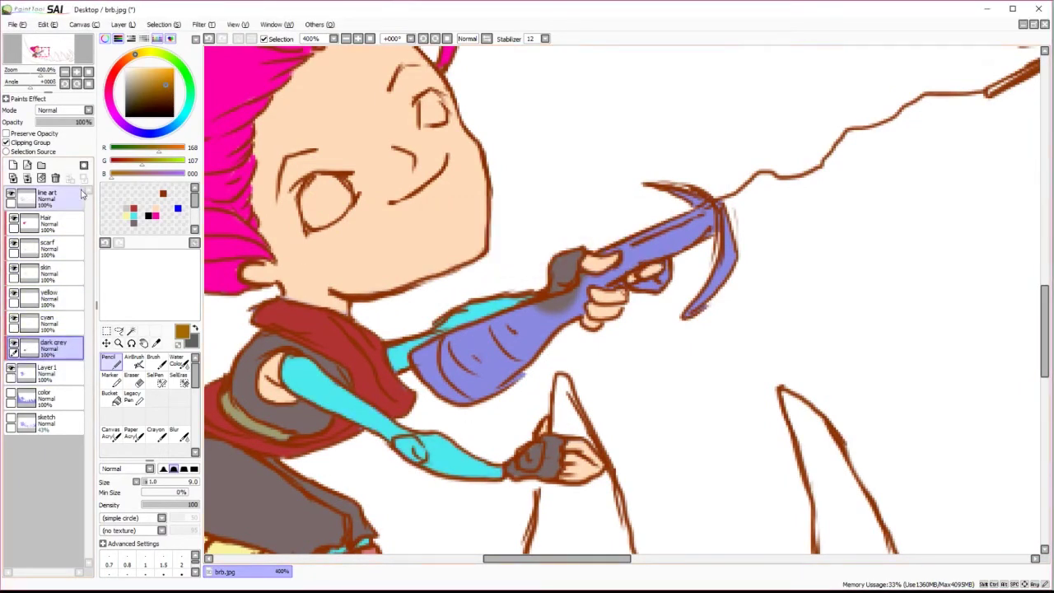
{"action": "key", "text": "Return"}
Paint the round patch on the lower hand's glove in the scarf's muted red.
{"action": "left_click", "coordinate": [46, 373]}
{"action": "left_click_drag", "start_coordinate": [518, 447], "coordinate": [531, 459]}
{"action": "left_click", "coordinate": [45, 245]}
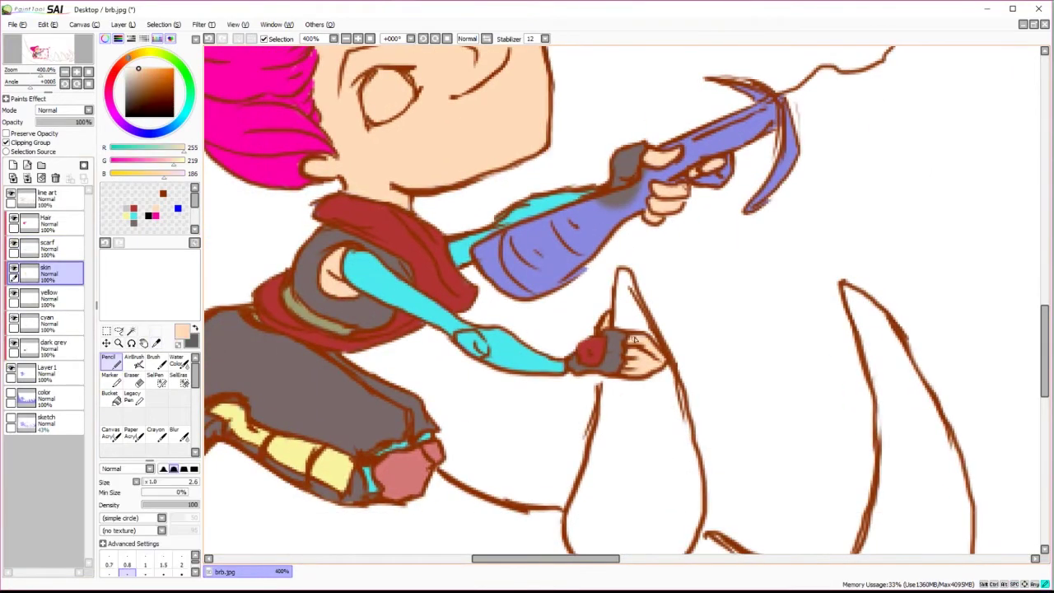
{"action": "left_click", "coordinate": [46, 221]}
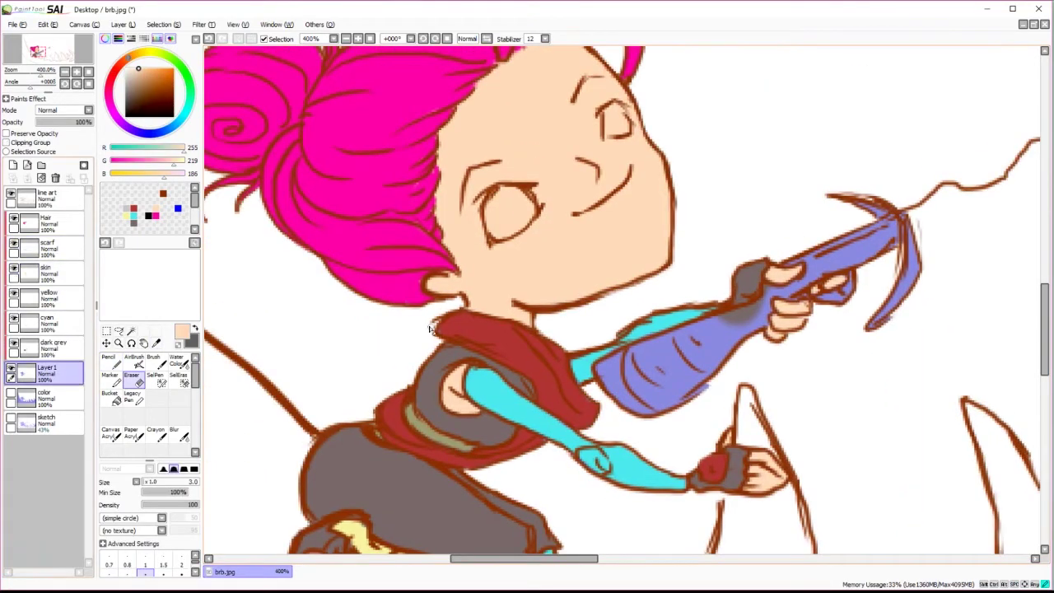
Add a clipped layer above the skin, paint the whites of the eyes and name the layer eye white.
{"action": "left_click", "coordinate": [404, 271], "text": "alt"}
{"action": "scroll", "coordinate": [405, 271], "scroll_direction": "up", "scroll_amount": 3}
{"action": "left_click", "coordinate": [45, 270]}
{"action": "left_click", "coordinate": [13, 165]}
{"action": "key", "text": "x"}
{"action": "left_click_drag", "start_coordinate": [490, 326], "coordinate": [516, 303]}
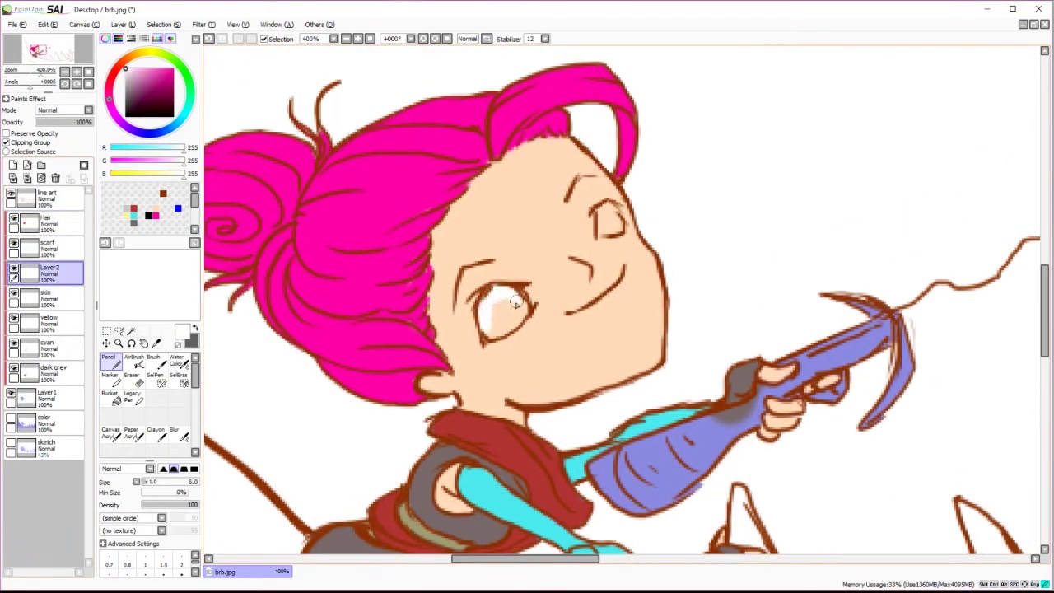
{"action": "double_click", "coordinate": [45, 271]}
{"action": "type", "text": "eye white"}
{"action": "key", "text": "Return"}
Add a clipped layer above the eye whites and paint a cyan iris in both eyes.
{"action": "left_click", "coordinate": [14, 165]}
{"action": "left_click", "coordinate": [134, 215]}
{"action": "left_click_drag", "start_coordinate": [515, 308], "coordinate": [484, 304]}
{"action": "key", "text": "e"}
{"action": "mouse_move", "coordinate": [603, 224]}
{"action": "left_mouse_down"}
{"action": "mouse_move", "coordinate": [640, 220]}
{"action": "mouse_move", "coordinate": [627, 236]}
{"action": "mouse_move", "coordinate": [604, 208]}
{"action": "left_mouse_up"}
{"action": "key", "text": "n"}
{"action": "key", "text": "e"}
{"action": "key", "text": "n"}
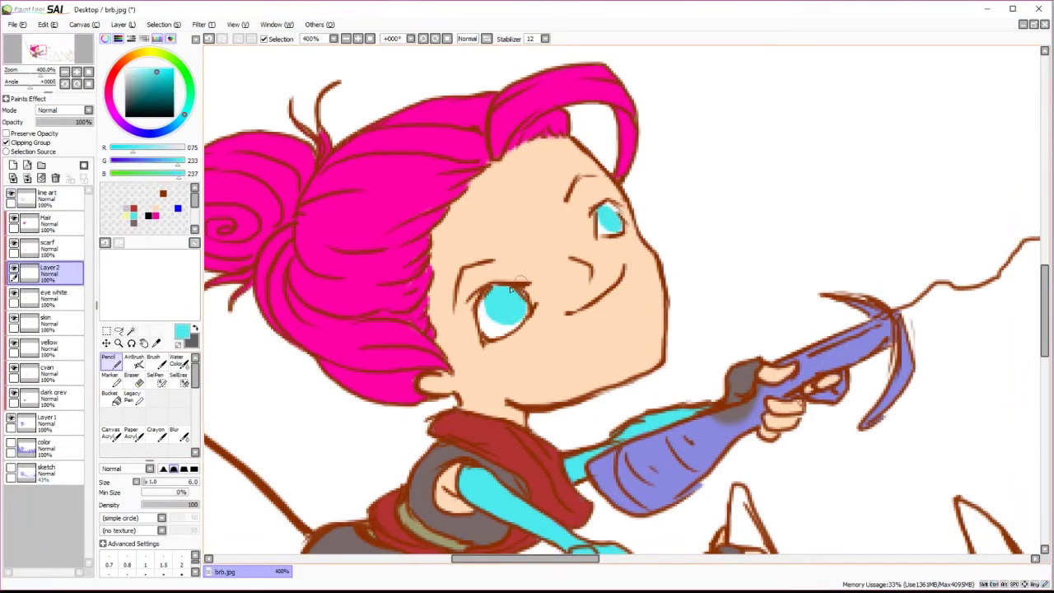
Preserve the iris layer's opacity and shade the lower part of both irises with a softly blended teal.
{"action": "scroll", "coordinate": [483, 309], "scroll_direction": "up", "scroll_amount": 1}
{"action": "key", "text": "c"}
{"action": "key", "text": "b"}
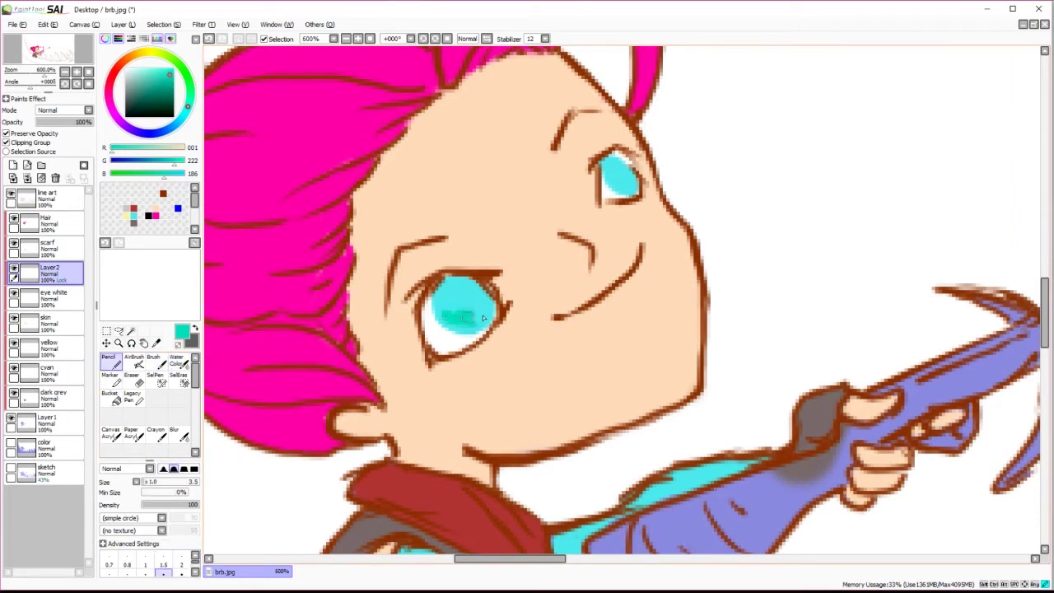
{"action": "key", "text": "n"}
{"action": "left_click_drag", "start_coordinate": [461, 326], "coordinate": [482, 318]}
{"action": "key", "text": "ctrl+z"}
{"action": "mouse_move", "coordinate": [453, 284]}
{"action": "left_mouse_down"}
{"action": "mouse_move", "coordinate": [490, 289]}
{"action": "mouse_move", "coordinate": [443, 304]}
{"action": "left_mouse_up"}
{"action": "left_click", "coordinate": [473, 286], "text": "alt"}
{"action": "key", "text": "v"}
{"action": "key", "text": "n"}
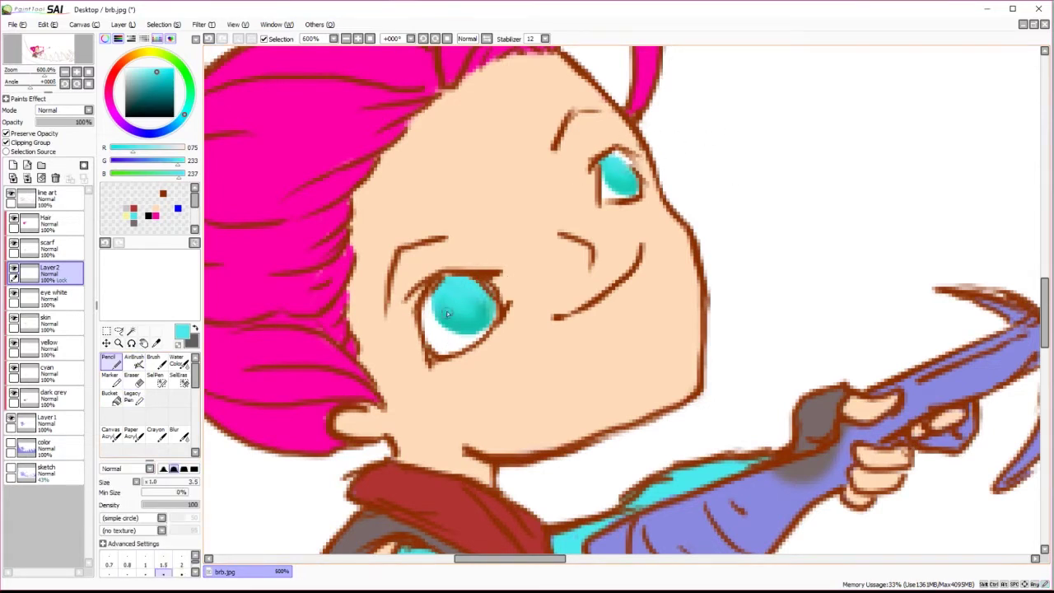
Paint black pupils in both eyes and add white highlights on a new layer above the irises.
{"action": "key", "text": "x"}
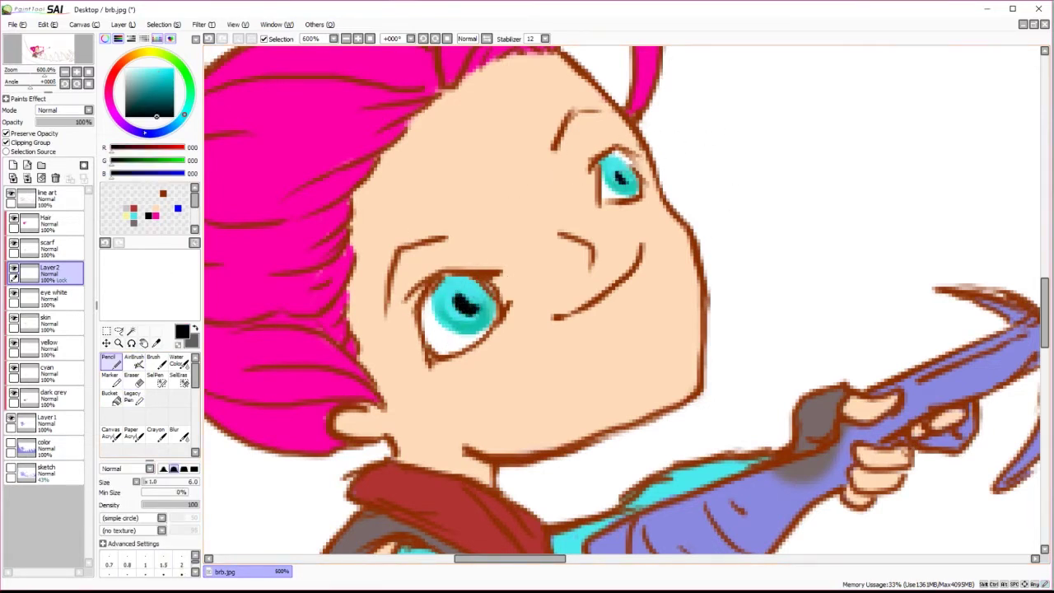
{"action": "key", "text": "x"}
{"action": "key", "text": "ctrl+shift+n"}
{"action": "left_click_drag", "start_coordinate": [461, 292], "coordinate": [465, 280]}
{"action": "key", "text": "e"}
{"action": "key", "text": "n"}
{"action": "left_click", "coordinate": [619, 178]}
On the line art layer, erase the nose and closed smile and draw a wide open mouth in the sampled brown.
{"action": "scroll", "coordinate": [273, 111], "scroll_direction": "down", "scroll_amount": 10}
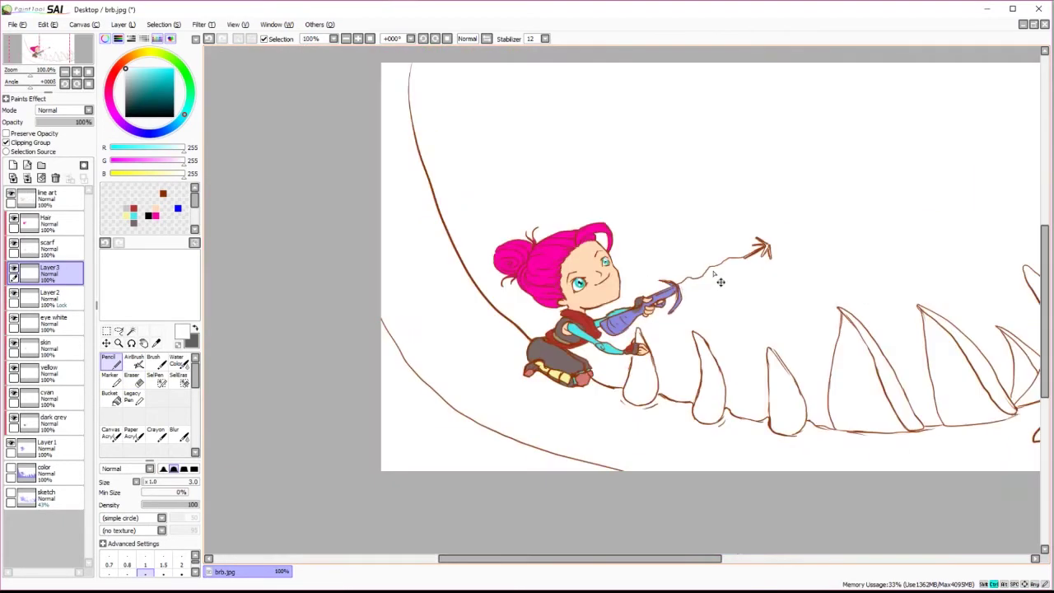
{"action": "scroll", "coordinate": [783, 256], "scroll_direction": "up", "scroll_amount": 2}
{"action": "key", "text": "e"}
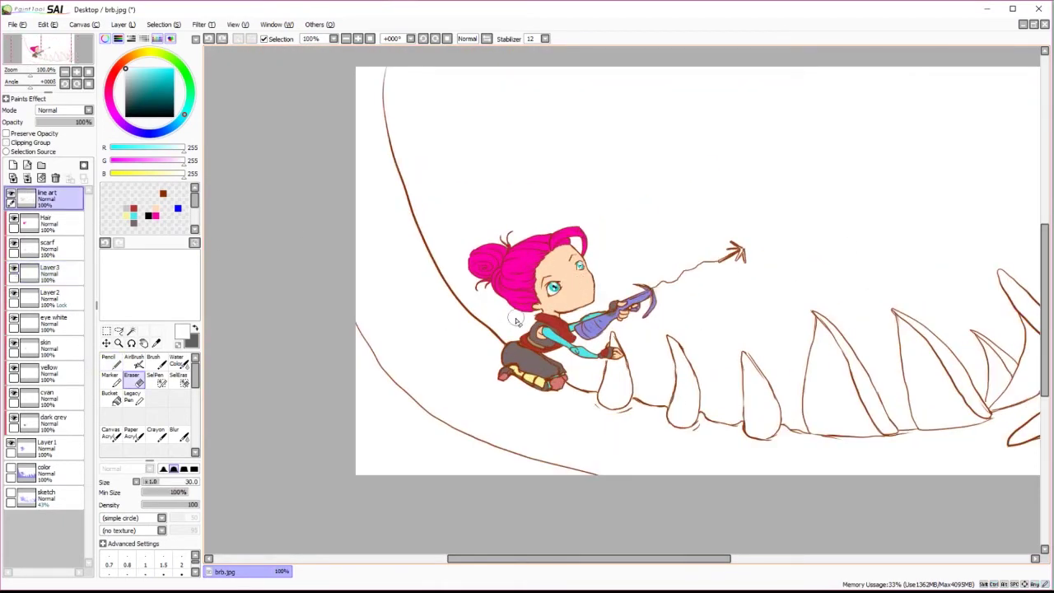
{"action": "scroll", "coordinate": [566, 287], "scroll_direction": "up", "scroll_amount": 4}
{"action": "key", "text": "n"}
{"action": "left_click", "coordinate": [583, 277], "text": "alt"}
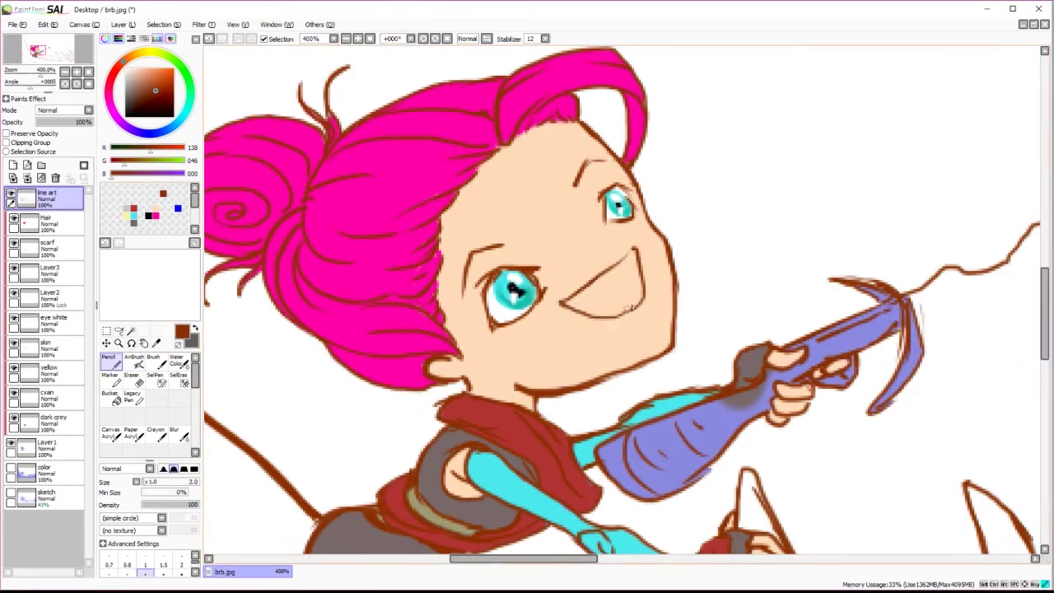
Try painting the far eyebrow on the Hair layer in the sampled hair pink.
{"action": "left_click", "coordinate": [611, 168], "text": "alt"}
{"action": "left_click_drag", "start_coordinate": [570, 183], "coordinate": [591, 158]}
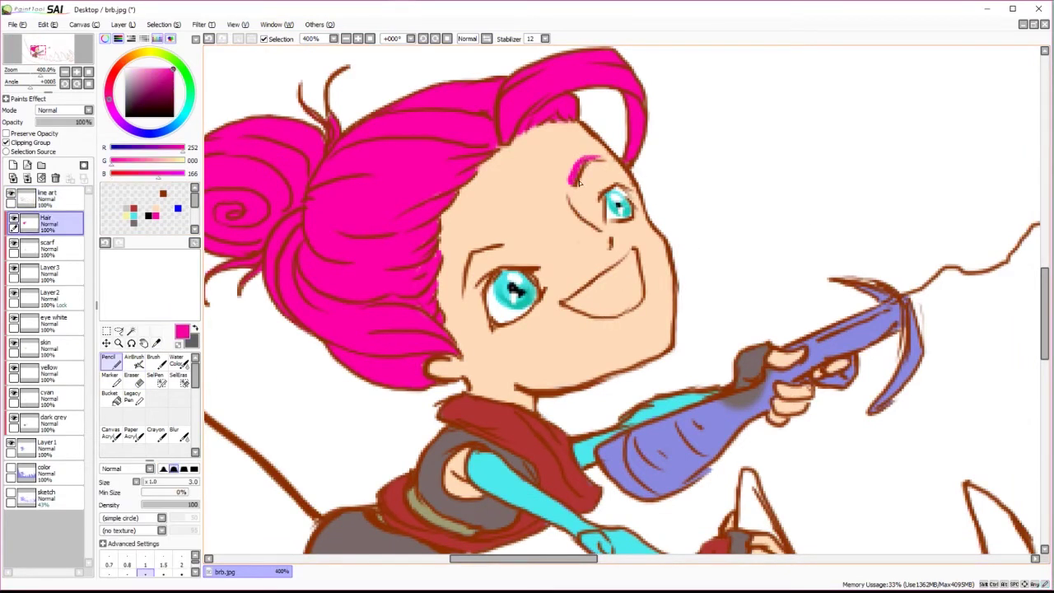
{"action": "key", "text": "ctrl+z"}
Erase and redraw the brown eyebrow lines and paint both eyebrows thick in the hair's pink.
{"action": "key", "text": "e"}
{"action": "left_click", "coordinate": [568, 215], "text": "alt"}
{"action": "key", "text": "ctrl+z"}
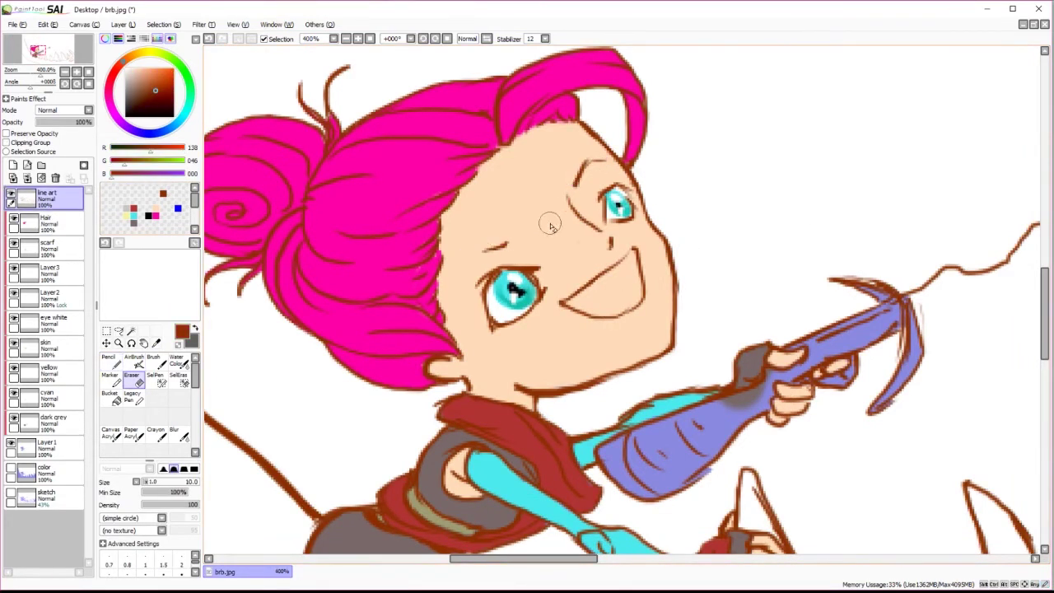
{"action": "key", "text": "n"}
{"action": "left_click_drag", "start_coordinate": [521, 238], "coordinate": [457, 247]}
{"action": "left_click", "coordinate": [608, 165], "text": "alt"}
{"action": "mouse_move", "coordinate": [569, 183]}
{"action": "left_mouse_down"}
{"action": "mouse_move", "coordinate": [585, 155]}
{"action": "mouse_move", "coordinate": [626, 161]}
{"action": "left_mouse_up"}
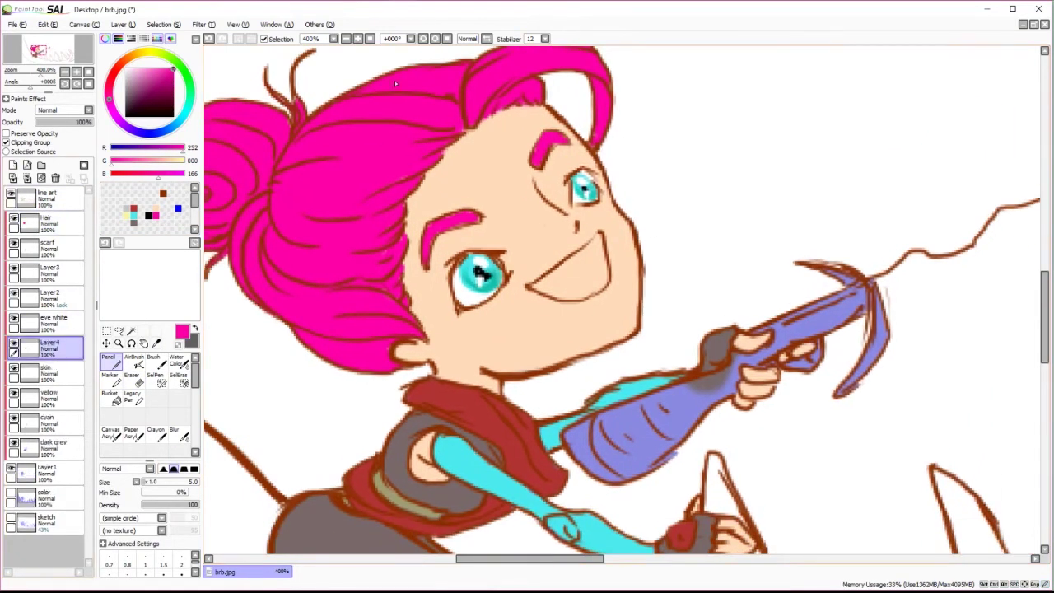
Name the eye and mouth layers eye shine, iris and mouth color.
{"action": "left_click", "coordinate": [45, 301]}
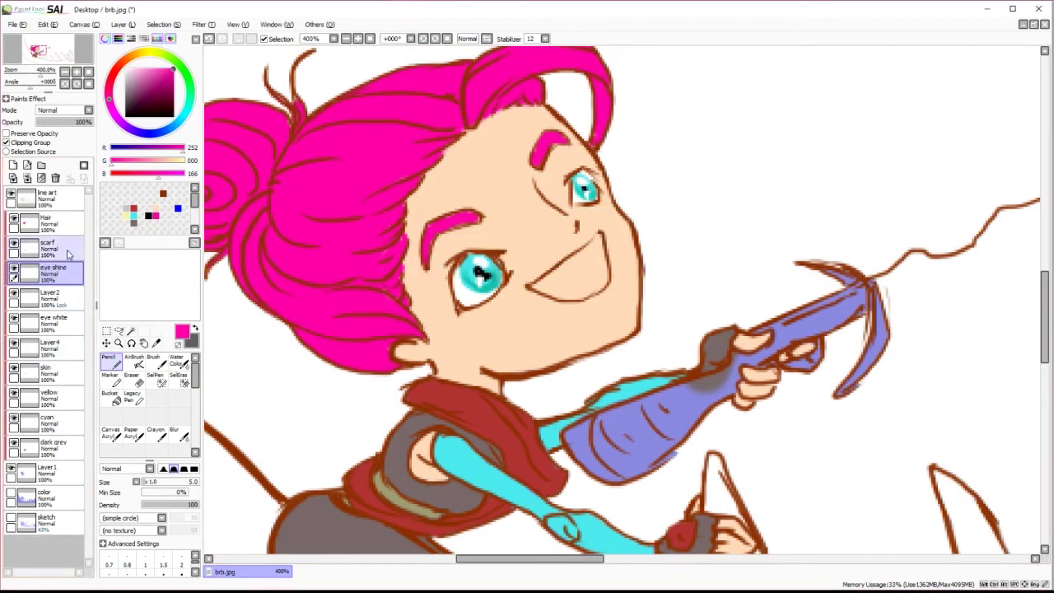
{"action": "double_click", "coordinate": [51, 342]}
{"action": "type", "text": "mouth color"}
{"action": "key", "text": "Return"}
Fill the open mouth with dark red and paint a dusty pink tongue.
{"action": "left_click", "coordinate": [154, 215]}
{"action": "mouse_move", "coordinate": [531, 288]}
{"action": "left_mouse_down"}
{"action": "mouse_move", "coordinate": [594, 245]}
{"action": "mouse_move", "coordinate": [601, 273]}
{"action": "mouse_move", "coordinate": [575, 287]}
{"action": "left_mouse_up"}
{"action": "left_click", "coordinate": [141, 75]}
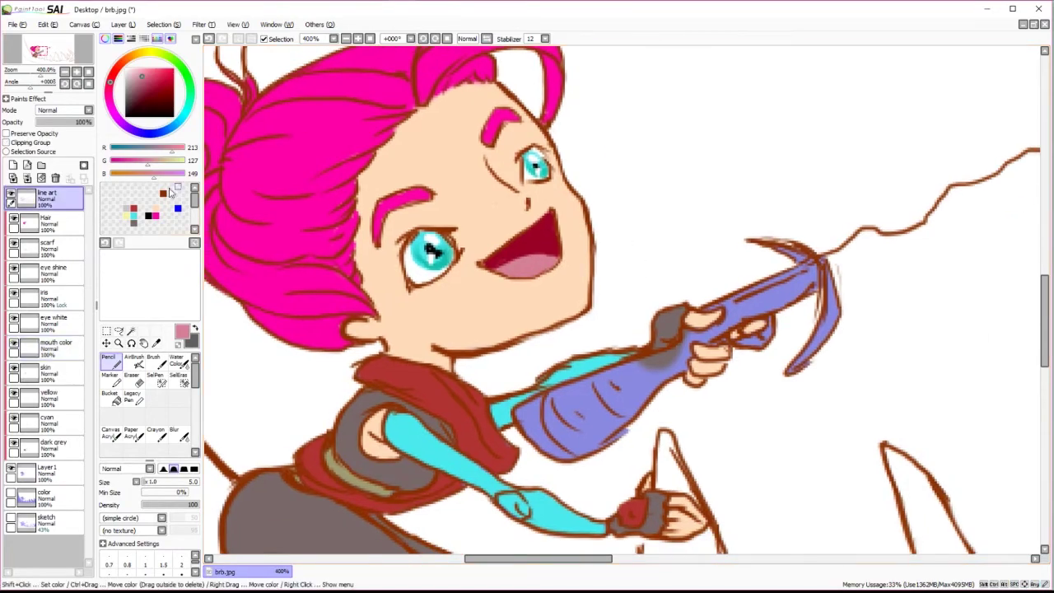
{"action": "left_click", "coordinate": [551, 233], "text": "alt"}
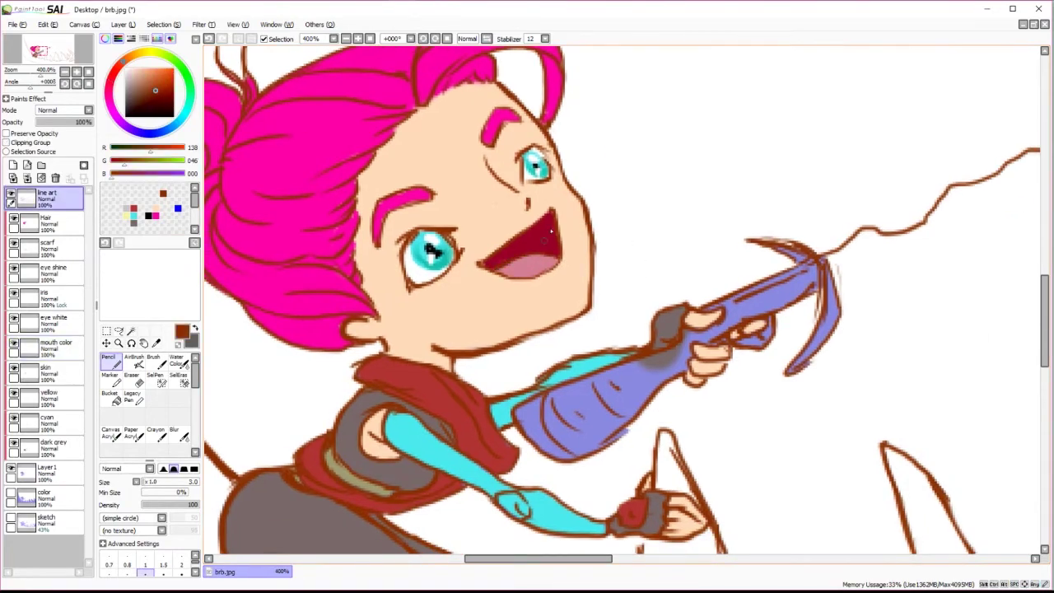
{"action": "key", "text": "h"}
{"action": "key", "text": "h"}
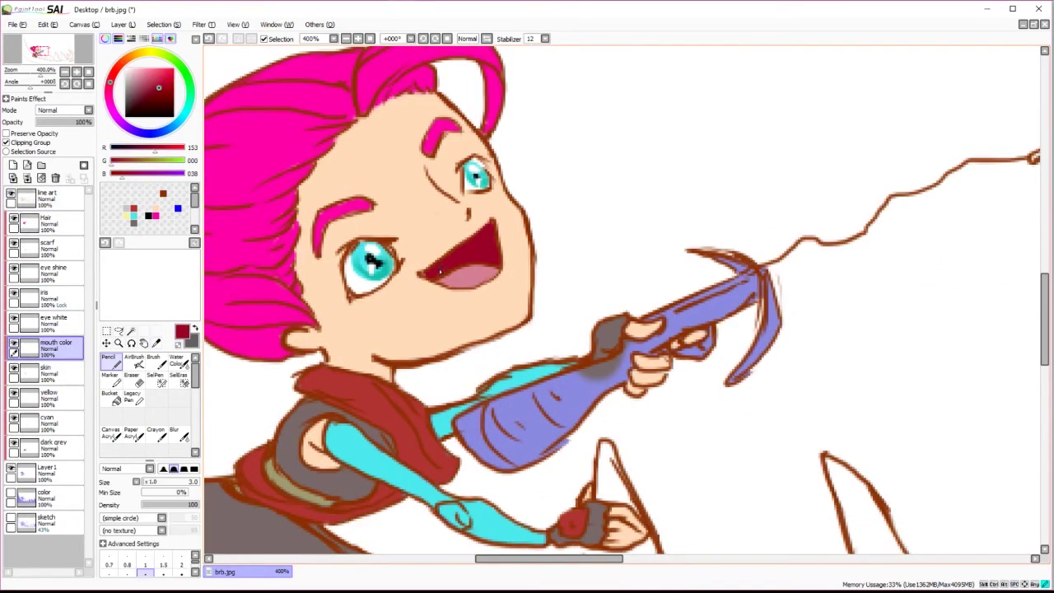
Add a clipped layer above the dark grey one and paint the crossbow's wooden stock brown.
{"action": "scroll", "coordinate": [454, 280], "scroll_direction": "down", "scroll_amount": 2}
{"action": "left_click", "coordinate": [12, 165]}
{"action": "left_click", "coordinate": [5, 142]}
{"action": "left_click", "coordinate": [162, 84]}
{"action": "mouse_move", "coordinate": [546, 367]}
{"action": "left_mouse_down"}
{"action": "mouse_move", "coordinate": [576, 335]}
{"action": "mouse_move", "coordinate": [586, 352]}
{"action": "mouse_move", "coordinate": [725, 272]}
{"action": "left_mouse_up"}
{"action": "left_click_drag", "start_coordinate": [569, 389], "coordinate": [429, 432]}
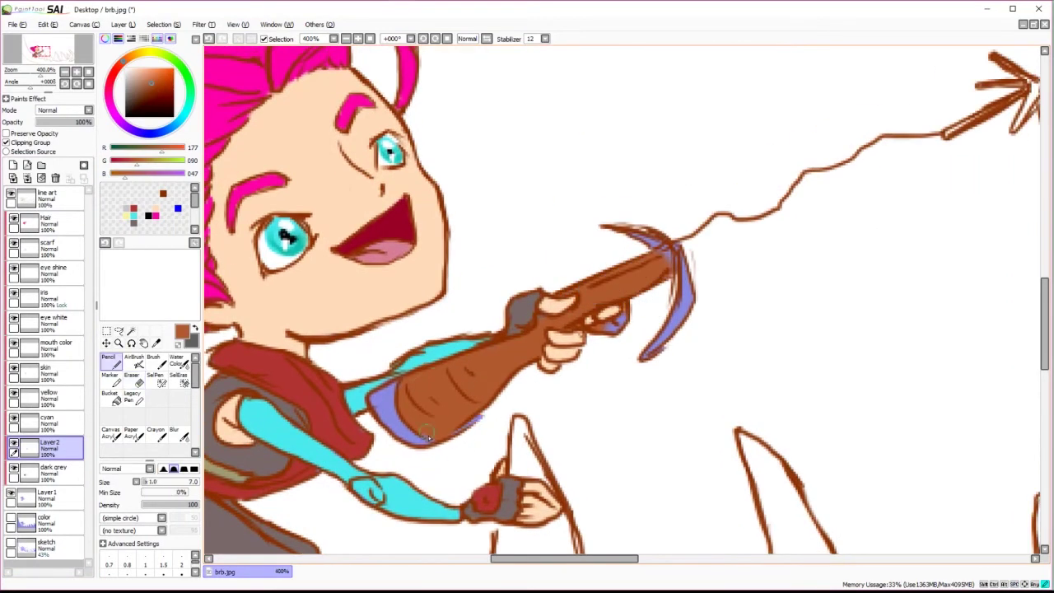
Paint the crossbow's limbs and top rail light grey and erase the stray base color around the trigger and stock.
{"action": "mouse_move", "coordinate": [635, 235]}
{"action": "left_mouse_down"}
{"action": "mouse_move", "coordinate": [688, 280]}
{"action": "mouse_move", "coordinate": [647, 354]}
{"action": "left_mouse_up"}
{"action": "left_click_drag", "start_coordinate": [577, 247], "coordinate": [667, 288]}
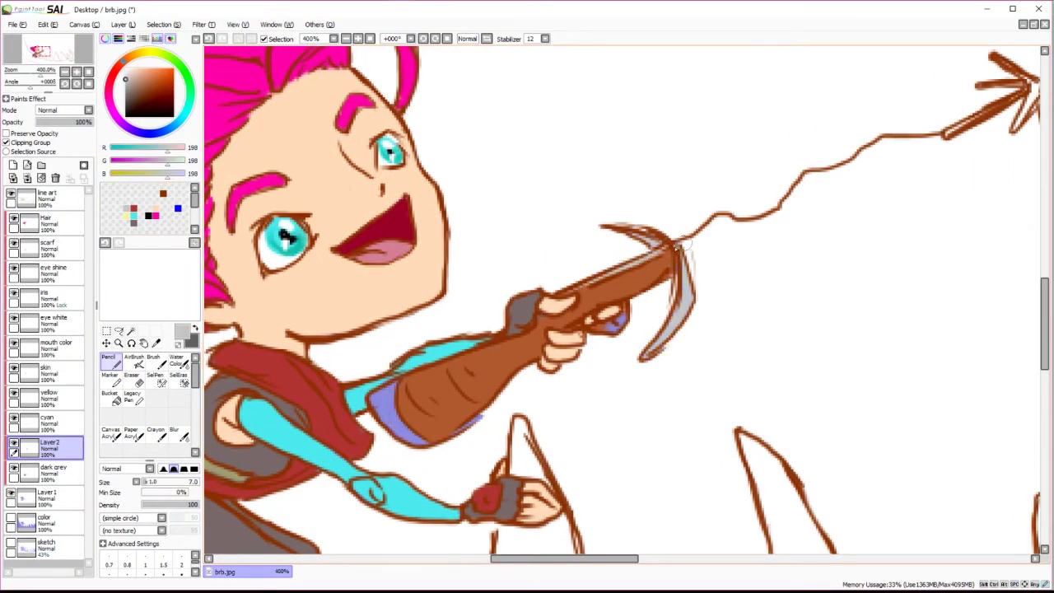
{"action": "key", "text": "e"}
{"action": "left_click_drag", "start_coordinate": [610, 321], "coordinate": [624, 324]}
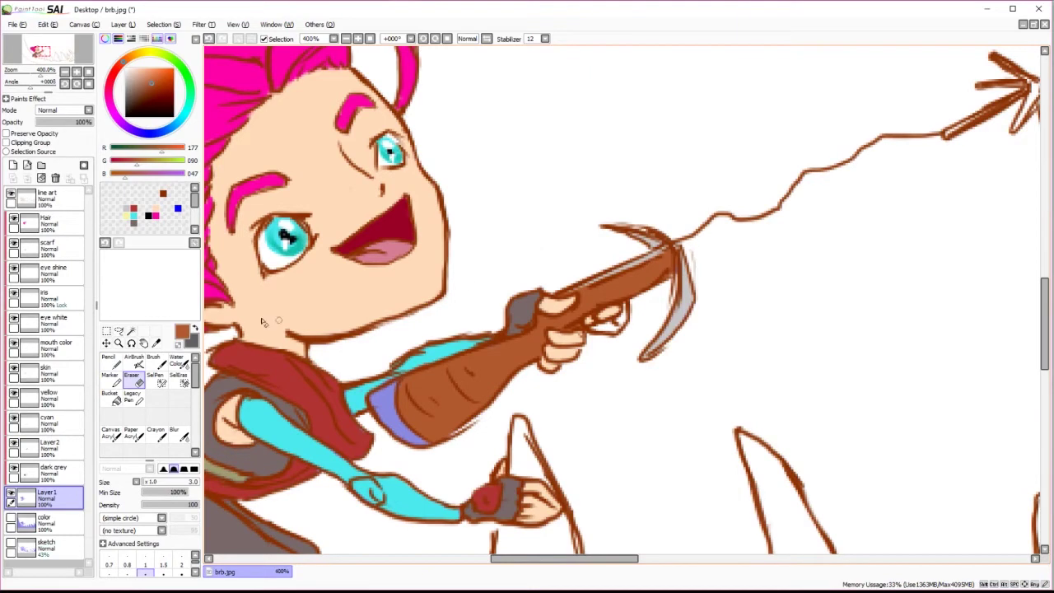
Fill the rest of the stock's butt in the sampled brown and paint the elbow pad pale yellow.
{"action": "key", "text": "n"}
{"action": "left_click", "coordinate": [492, 351], "text": "alt"}
{"action": "left_click_drag", "start_coordinate": [393, 388], "coordinate": [381, 420]}
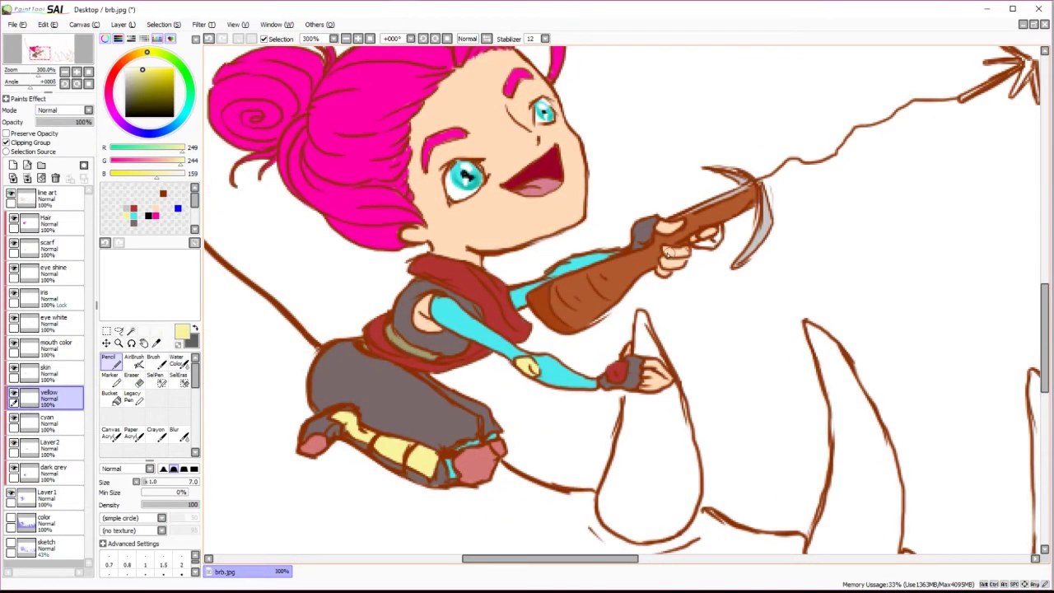
Erase stray color around the loose strands above the bun and trim the pink along the forehead hairline.
{"action": "left_click_drag", "start_coordinate": [728, 228], "coordinate": [494, 165]}
{"action": "left_click", "coordinate": [46, 496]}
{"action": "key", "text": "ctrl+plus"}
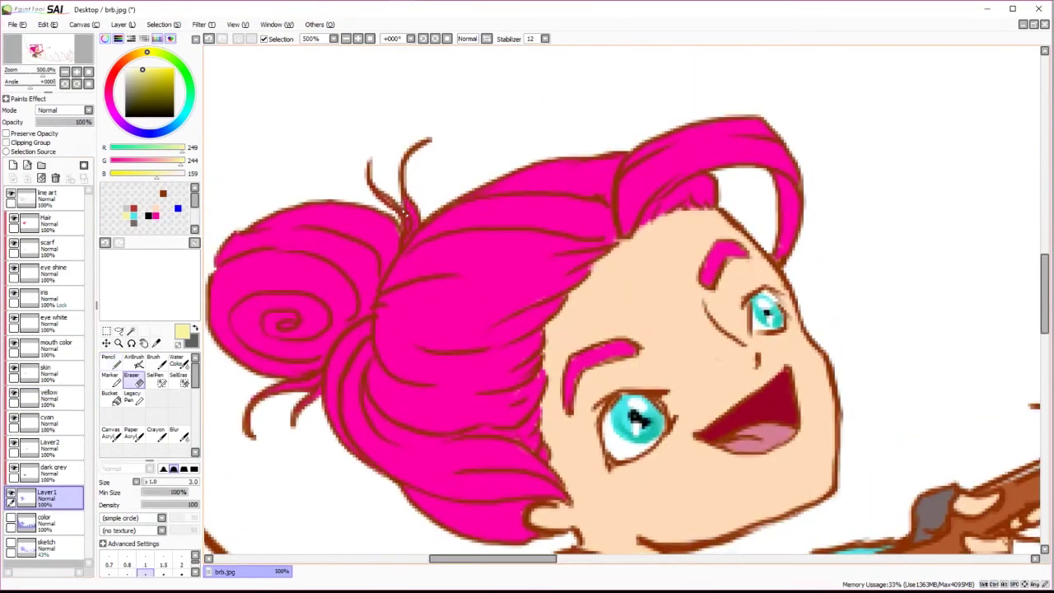
{"action": "key", "text": "v"}
{"action": "left_click_drag", "start_coordinate": [682, 220], "coordinate": [545, 212]}
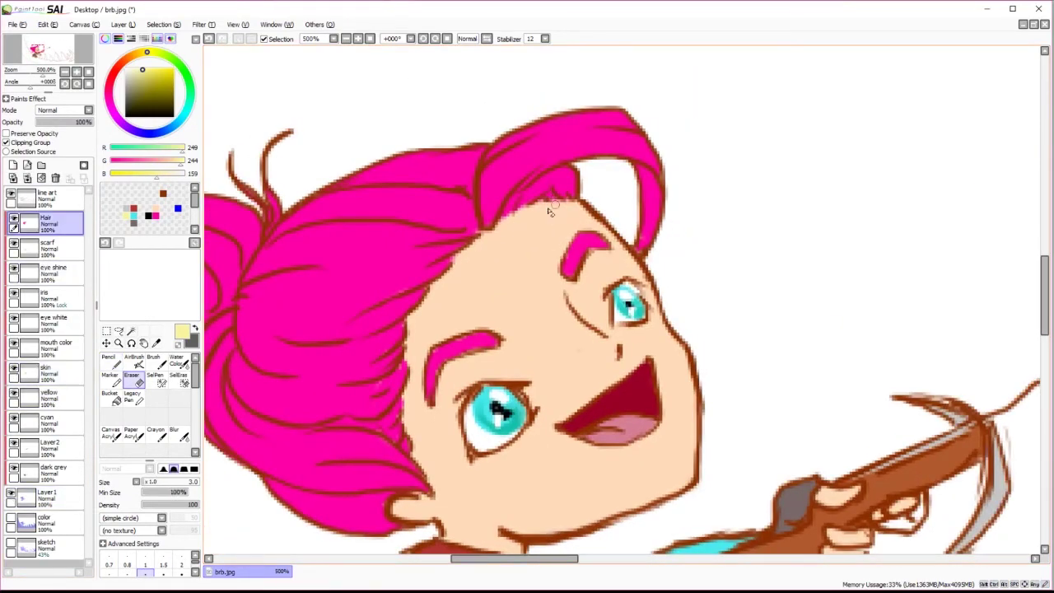
Sample the forehead's skin tone and turn on Preserve Opacity for the skin layer.
{"action": "left_click", "coordinate": [545, 212], "text": "alt"}
{"action": "key", "text": "n"}
{"action": "key", "text": "ctrl+minus"}
{"action": "left_click", "coordinate": [33, 133]}
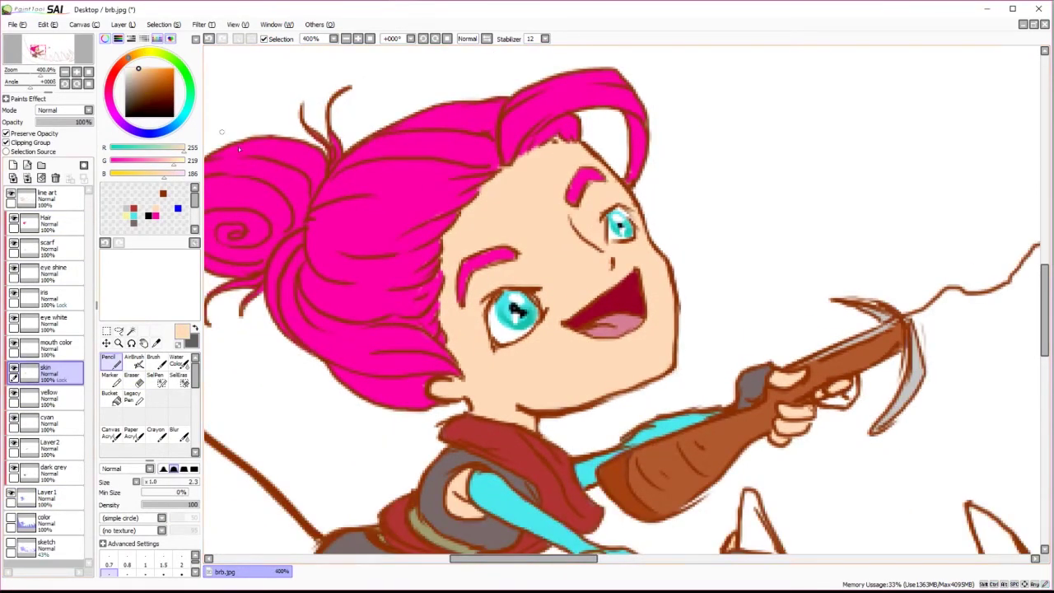
{"action": "left_click", "coordinate": [49, 223]}
{"action": "left_click", "coordinate": [49, 473]}
{"action": "left_click", "coordinate": [50, 223]}
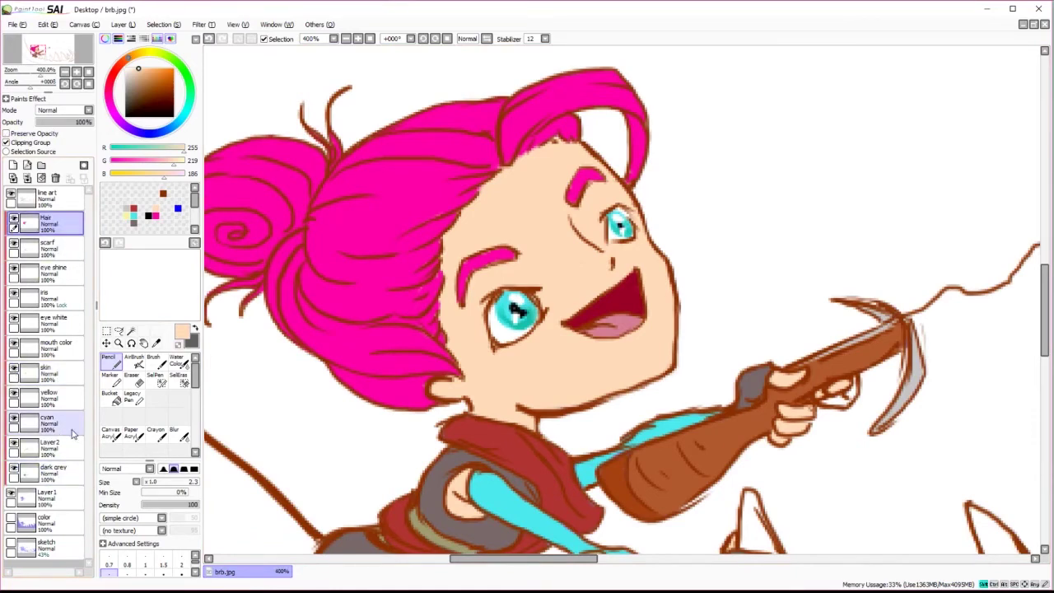
{"action": "left_click", "coordinate": [49, 472]}
{"action": "left_click", "coordinate": [124, 24]}
{"action": "left_click", "coordinate": [50, 393]}
{"action": "left_click", "coordinate": [49, 223]}
{"action": "left_click", "coordinate": [49, 473]}
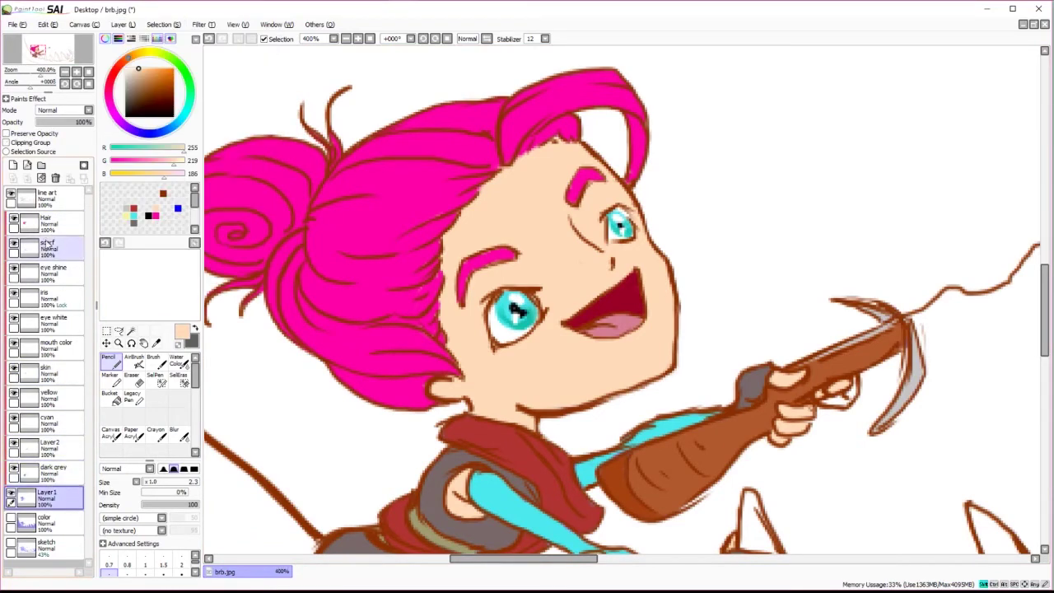
{"action": "left_click", "coordinate": [49, 223]}
{"action": "left_click", "coordinate": [41, 164]}
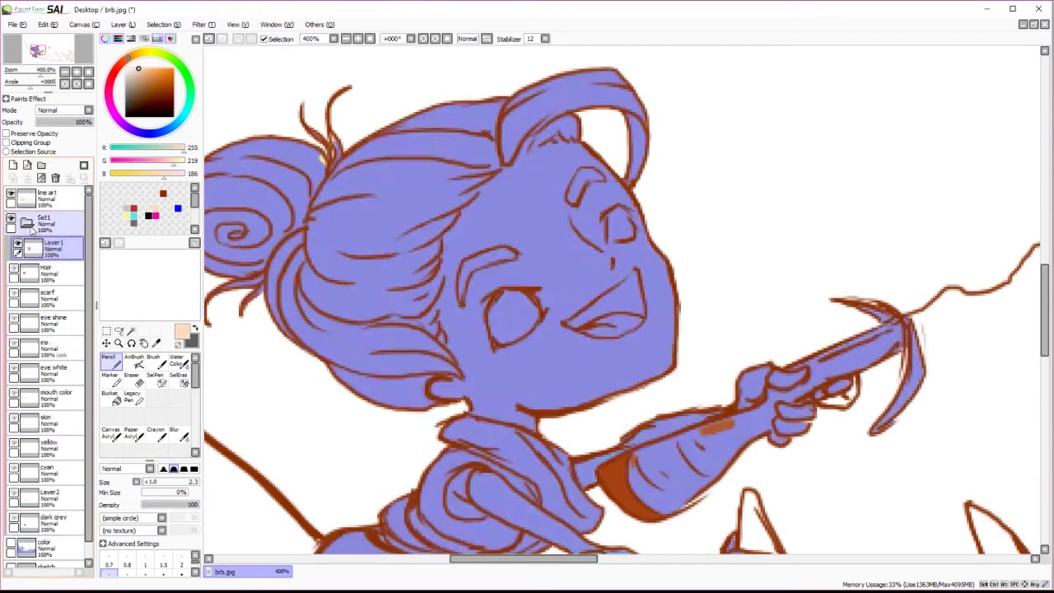
{"action": "key", "text": "ctrl+z"}
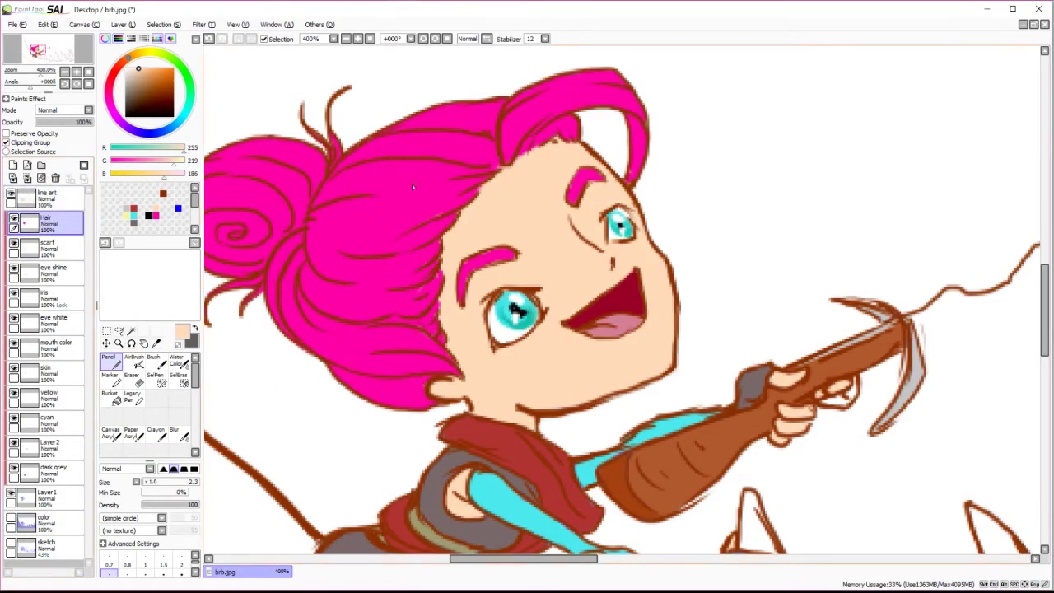
Airbrush dark magenta shadows onto the hair's lower strands, bun and bang on the Hair layer with Preserve Opacity on.
{"action": "left_click", "coordinate": [157, 343]}
{"action": "left_click", "coordinate": [133, 363]}
{"action": "mouse_move", "coordinate": [482, 403]}
{"action": "left_mouse_down"}
{"action": "mouse_move", "coordinate": [388, 329]}
{"action": "mouse_move", "coordinate": [449, 258]}
{"action": "left_mouse_up"}
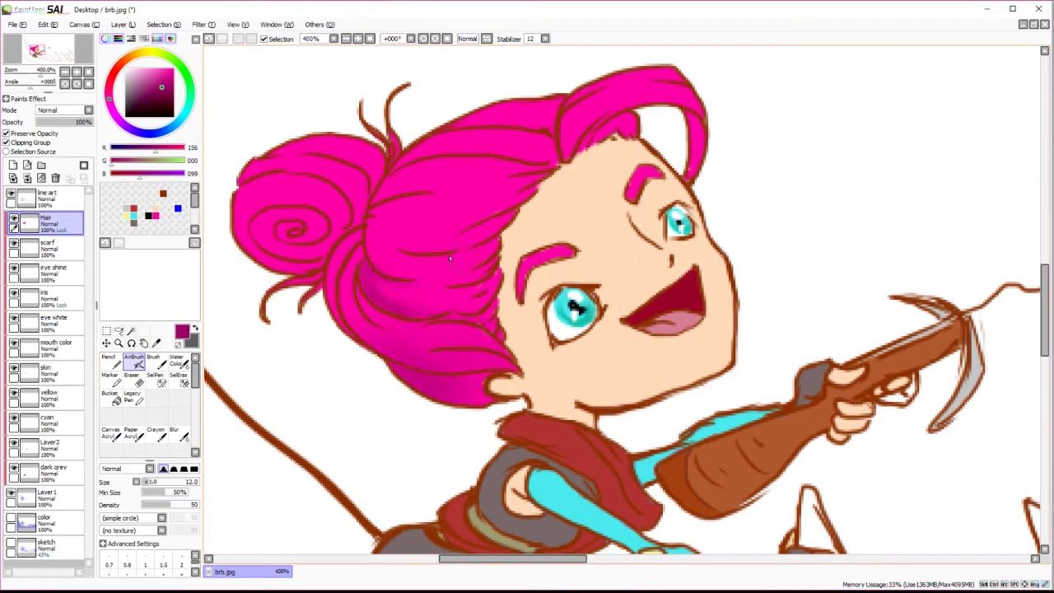
{"action": "mouse_move", "coordinate": [230, 197]}
{"action": "left_mouse_down"}
{"action": "mouse_move", "coordinate": [352, 223]}
{"action": "mouse_move", "coordinate": [322, 164]}
{"action": "mouse_move", "coordinate": [299, 219]}
{"action": "left_mouse_up"}
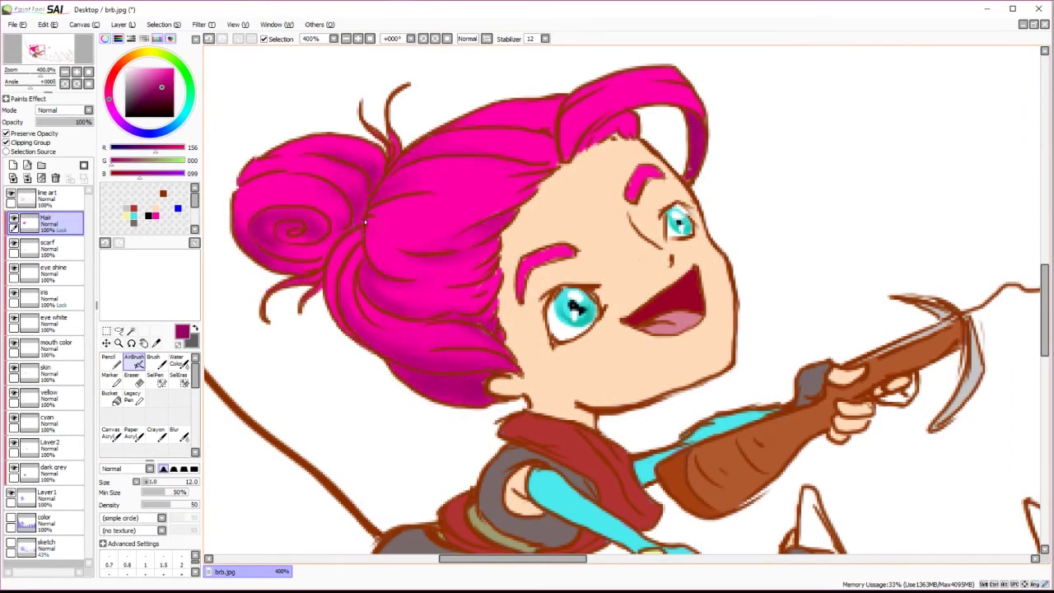
{"action": "left_click_drag", "start_coordinate": [541, 263], "coordinate": [533, 272]}
Pick a light pink and airbrush soft highlights across the bun and the crown of the hair.
{"action": "left_click", "coordinate": [461, 206], "text": "alt"}
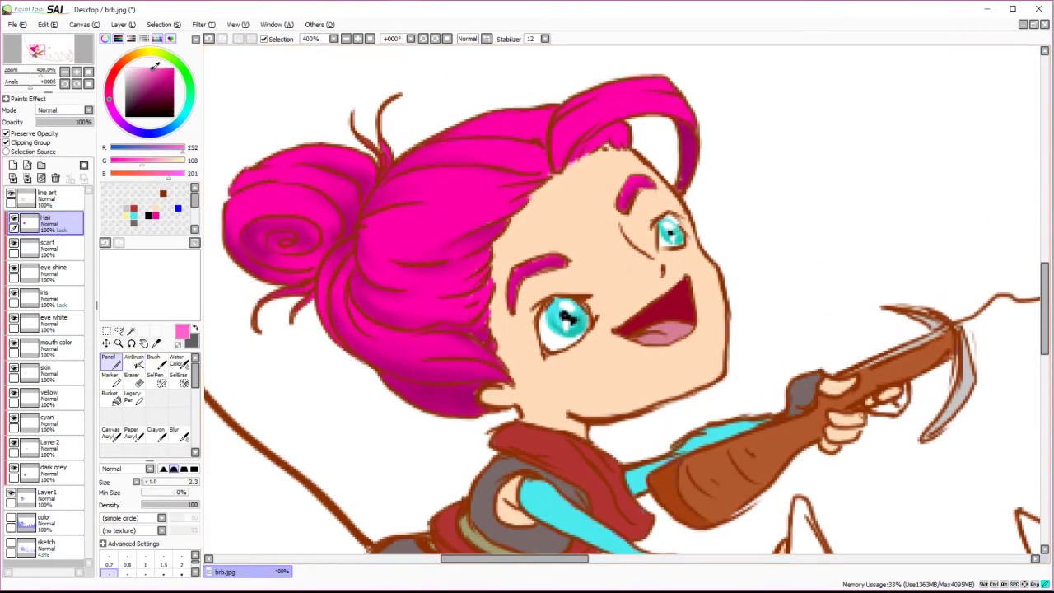
{"action": "left_click", "coordinate": [154, 363]}
{"action": "left_click", "coordinate": [133, 362]}
{"action": "left_click", "coordinate": [255, 202], "text": "alt"}
{"action": "mouse_move", "coordinate": [238, 214]}
{"action": "left_mouse_down"}
{"action": "mouse_move", "coordinate": [287, 169]}
{"action": "mouse_move", "coordinate": [351, 272]}
{"action": "mouse_move", "coordinate": [497, 221]}
{"action": "left_mouse_up"}
{"action": "left_click_drag", "start_coordinate": [375, 239], "coordinate": [511, 175]}
{"action": "left_click_drag", "start_coordinate": [412, 161], "coordinate": [535, 142]}
Reduce the airbrush to a finer size and add light pink highlights to the side strands behind the face.
{"action": "key", "text": "["}
{"action": "key", "text": "["}
{"action": "key", "text": "["}
{"action": "key", "text": "["}
{"action": "key", "text": "["}
{"action": "key", "text": "["}
{"action": "key", "text": "["}
{"action": "left_click_drag", "start_coordinate": [452, 272], "coordinate": [364, 258]}
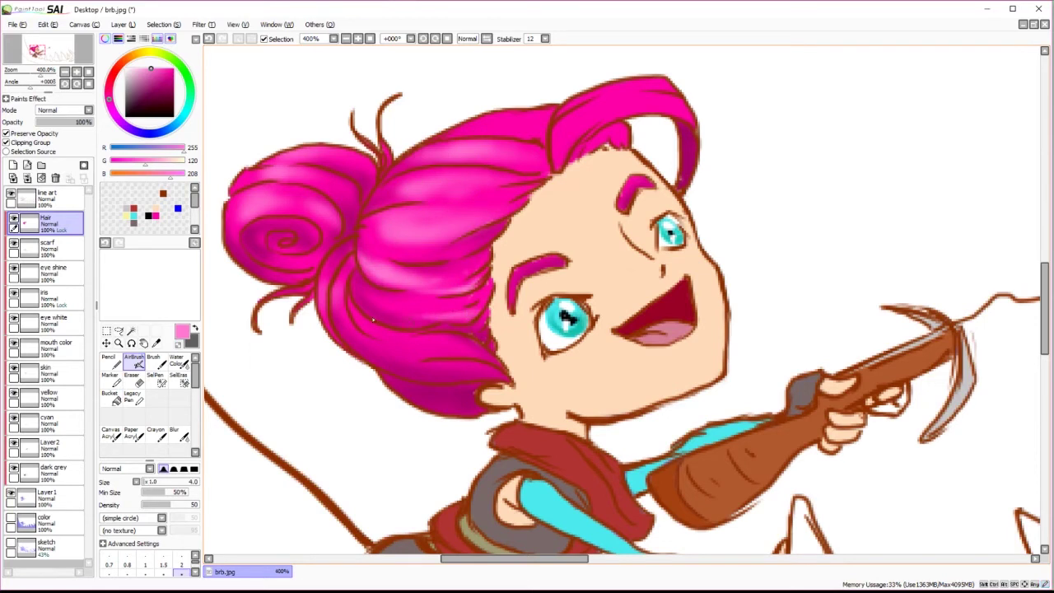
Airbrush light pink highlights along the looped bang and soften them with sampled magenta.
{"action": "mouse_move", "coordinate": [556, 127]}
{"action": "left_mouse_down"}
{"action": "mouse_move", "coordinate": [622, 107]}
{"action": "mouse_move", "coordinate": [568, 136]}
{"action": "left_mouse_up"}
{"action": "mouse_move", "coordinate": [667, 91]}
{"action": "left_mouse_down"}
{"action": "mouse_move", "coordinate": [553, 140]}
{"action": "mouse_move", "coordinate": [574, 147]}
{"action": "left_mouse_up"}
{"action": "left_click", "coordinate": [574, 148], "text": "alt"}
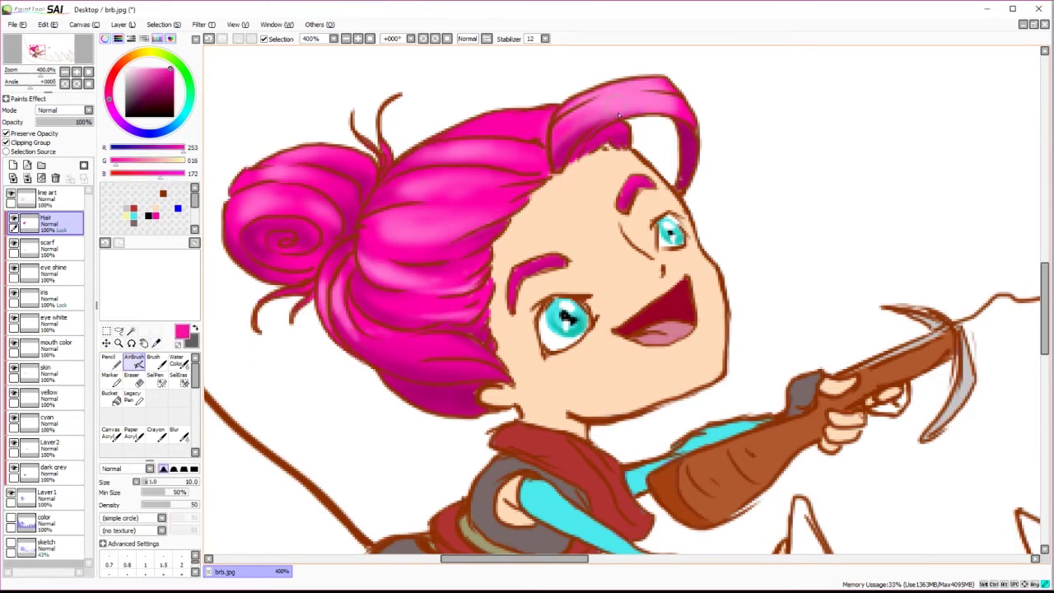
{"action": "left_click_drag", "start_coordinate": [683, 98], "coordinate": [568, 127]}
{"action": "left_click_drag", "start_coordinate": [651, 91], "coordinate": [587, 103]}
Airbrush dark magenta shadows along the hairline and light pink highlights over the lower strands.
{"action": "left_click", "coordinate": [389, 169], "text": "alt"}
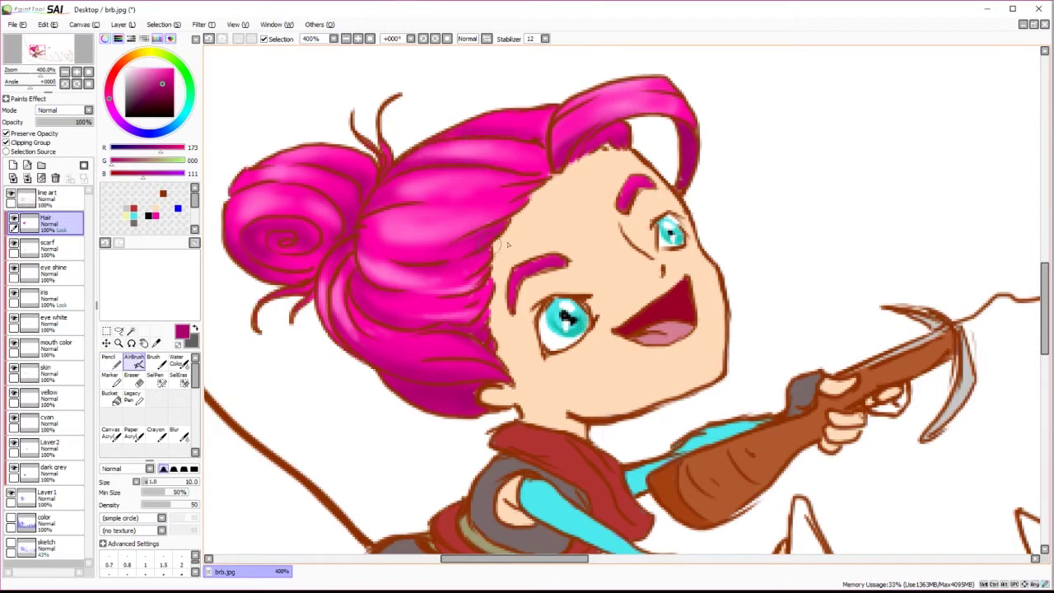
{"action": "left_click", "coordinate": [425, 347], "text": "alt"}
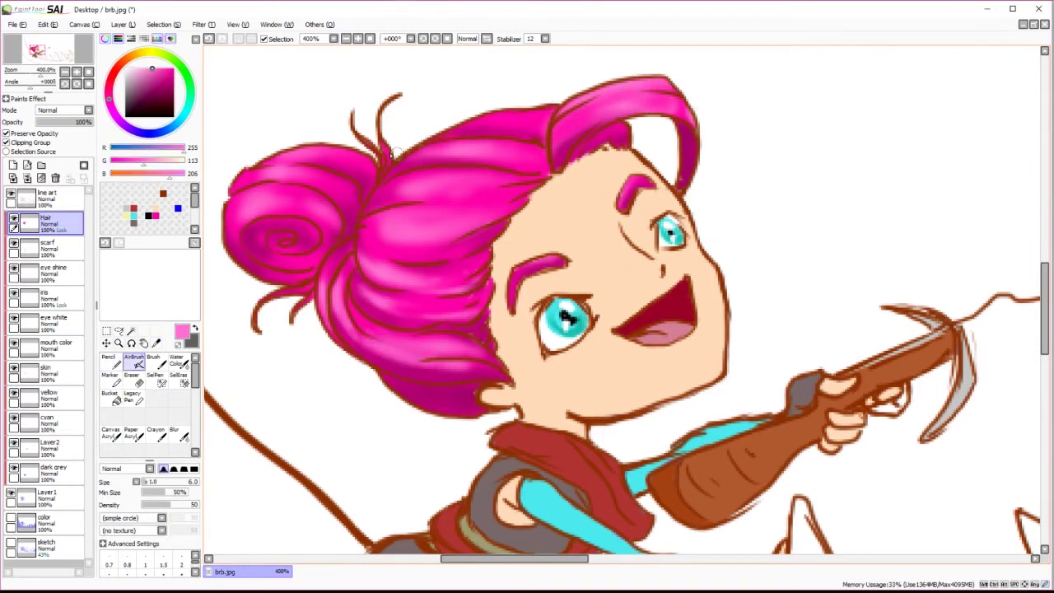
{"action": "left_click_drag", "start_coordinate": [326, 152], "coordinate": [264, 128]}
Blend the strands and the looped bang in the sampled bright magenta using the Brush tool at size 7.
{"action": "left_click", "coordinate": [306, 209], "text": "alt"}
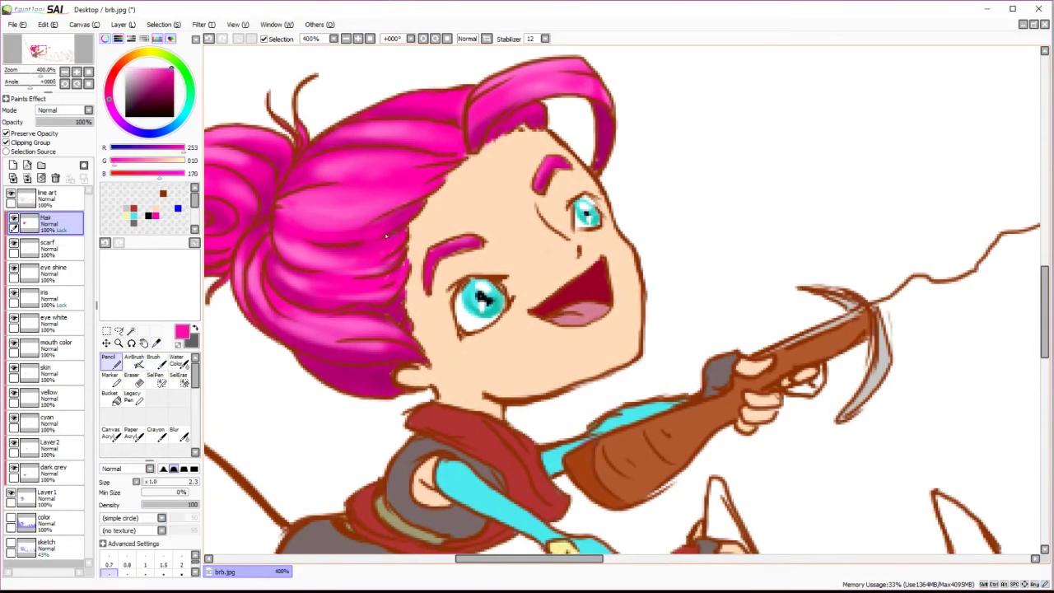
{"action": "left_click", "coordinate": [164, 363]}
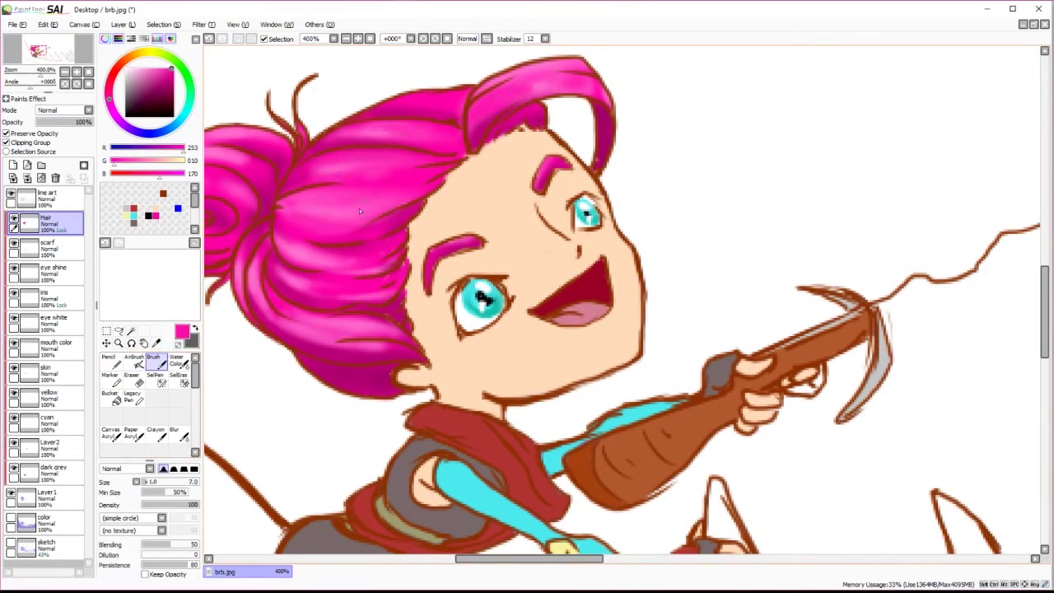
{"action": "left_click_drag", "start_coordinate": [382, 348], "coordinate": [267, 306]}
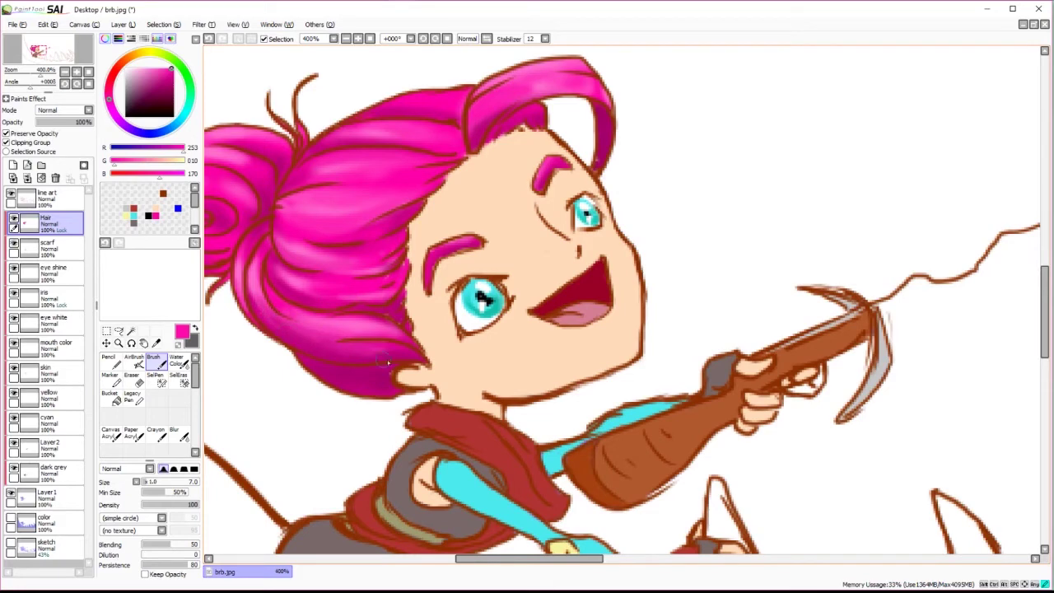
{"action": "left_click_drag", "start_coordinate": [583, 88], "coordinate": [484, 106]}
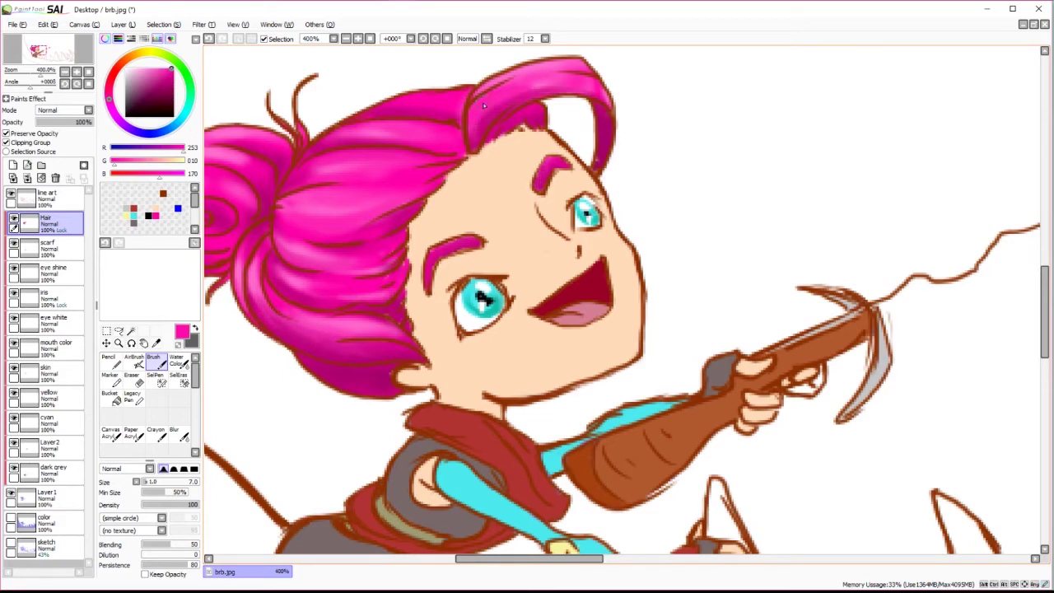
Deepen the bun's swirl with dark magenta airbrushing and add pale pink Brush highlights to the hair.
{"action": "left_click_drag", "start_coordinate": [429, 202], "coordinate": [618, 224]}
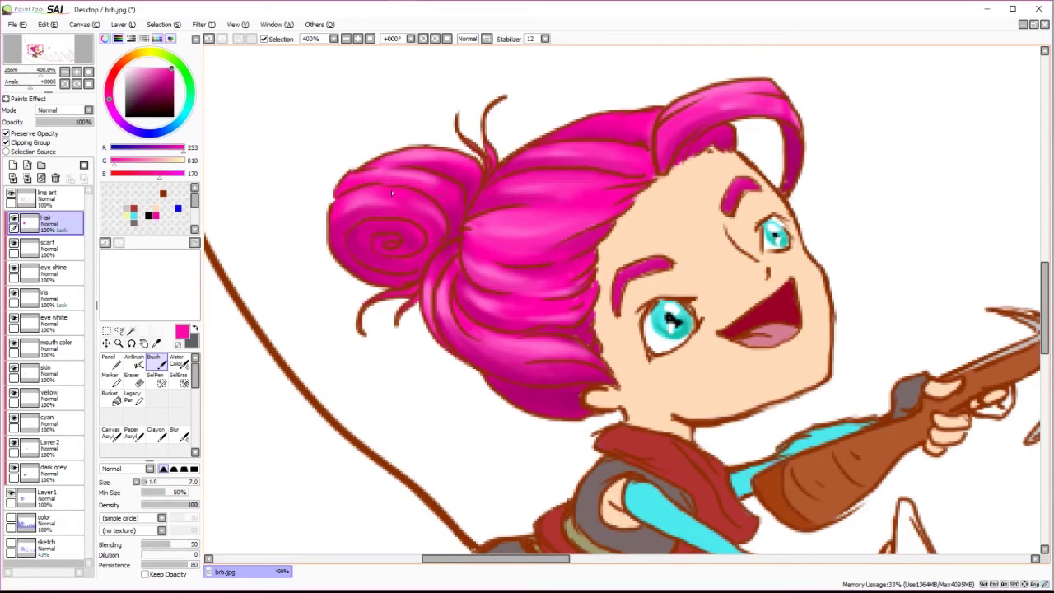
{"action": "scroll", "coordinate": [329, 177], "scroll_direction": "down", "scroll_amount": 1}
{"action": "scroll", "coordinate": [329, 177], "scroll_direction": "up", "scroll_amount": 1}
{"action": "key", "text": "v"}
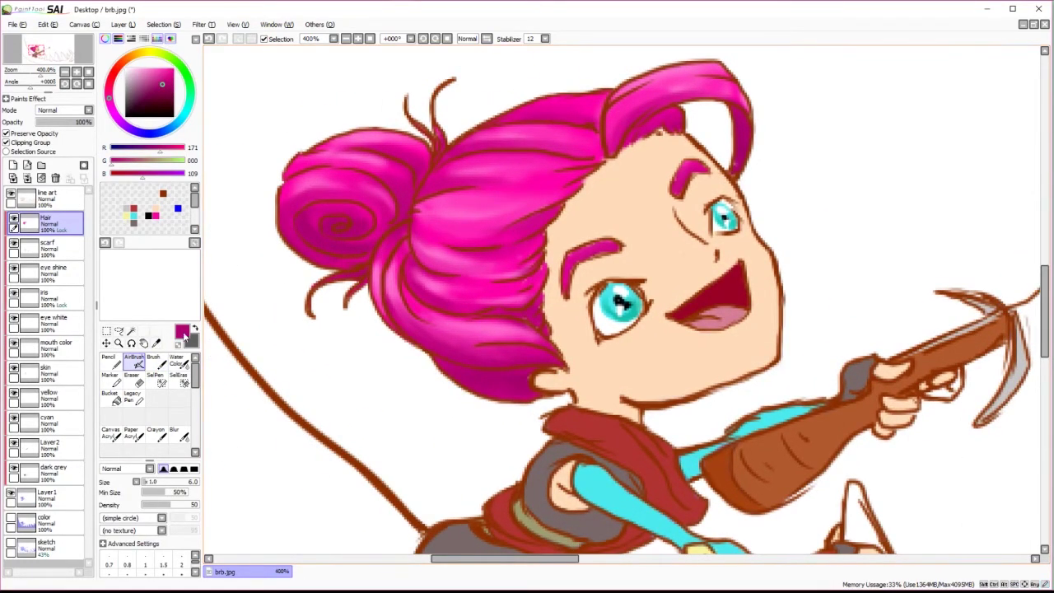
{"action": "key", "text": "b"}
{"action": "left_click", "coordinate": [304, 191], "text": "alt"}
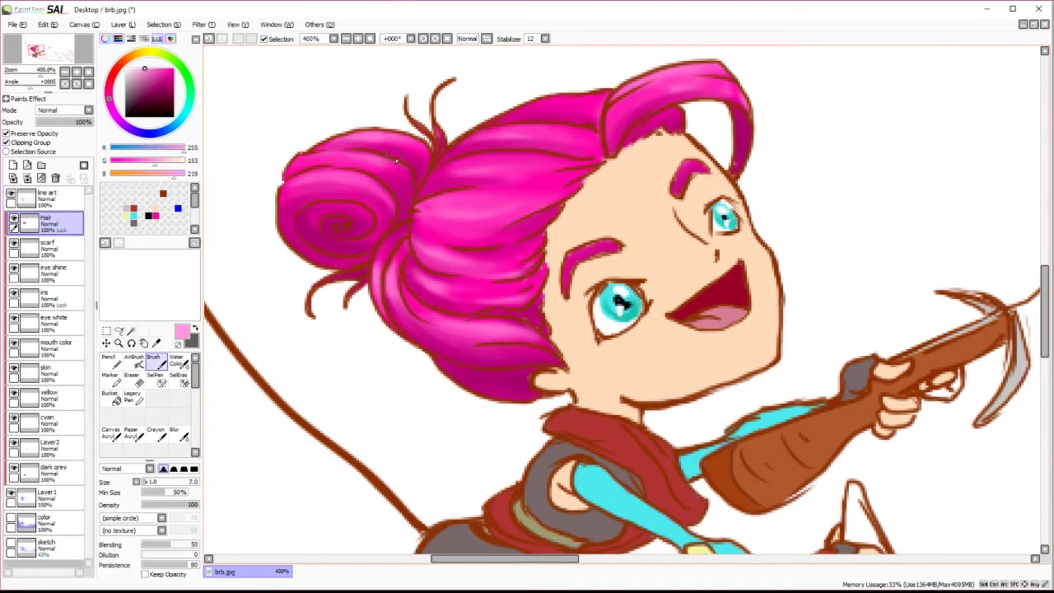
Airbrush soft peach shading around the far eye, nose and face edges on the skin layer, enlarging the airbrush to 10.
{"action": "left_click_drag", "start_coordinate": [629, 107], "coordinate": [482, 102]}
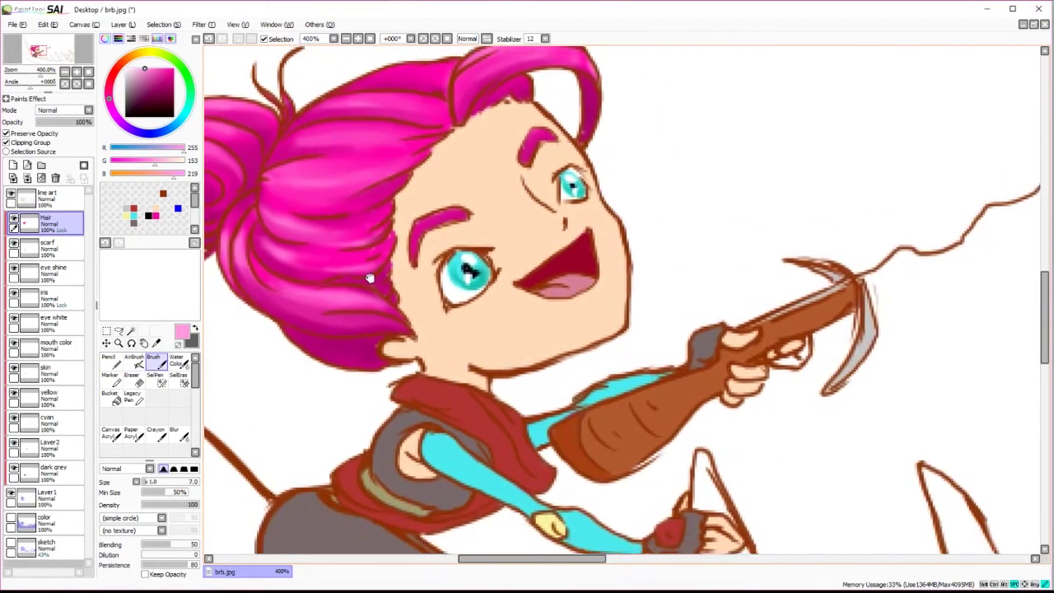
{"action": "left_click", "coordinate": [518, 359], "text": "alt"}
{"action": "key", "text": "v"}
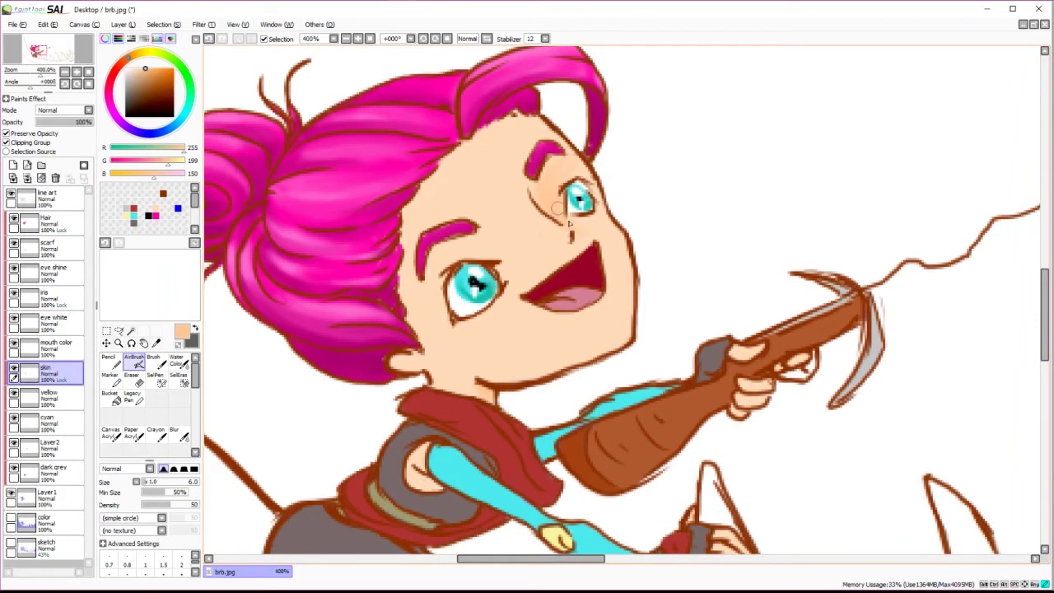
{"action": "left_click", "coordinate": [560, 206], "text": "alt"}
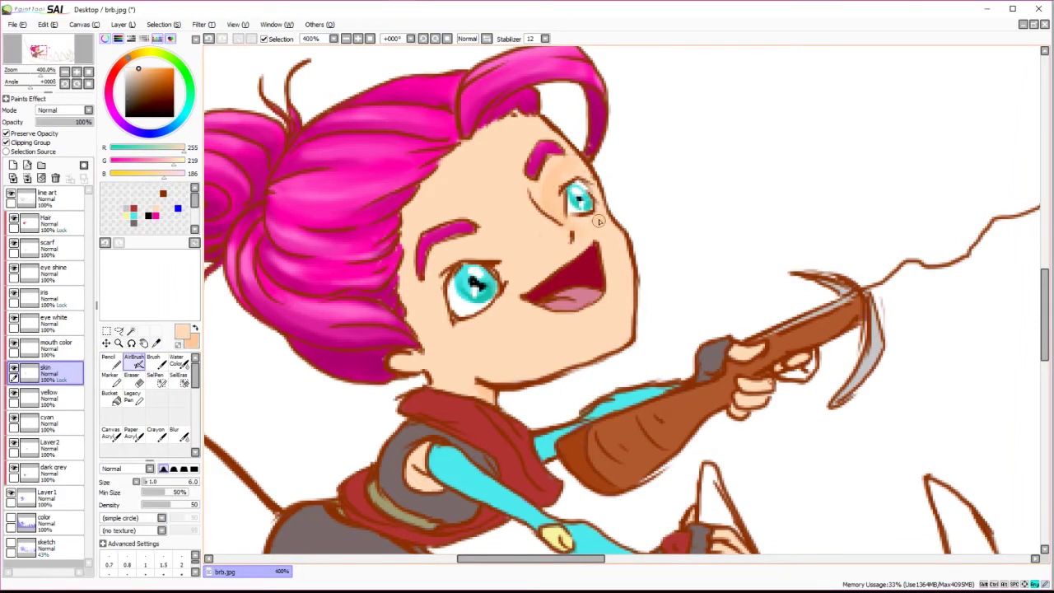
{"action": "left_click", "coordinate": [527, 246], "text": "alt"}
{"action": "key", "text": "bracketright"}
{"action": "key", "text": "bracketright"}
{"action": "key", "text": "bracketright"}
{"action": "key", "text": "bracketright"}
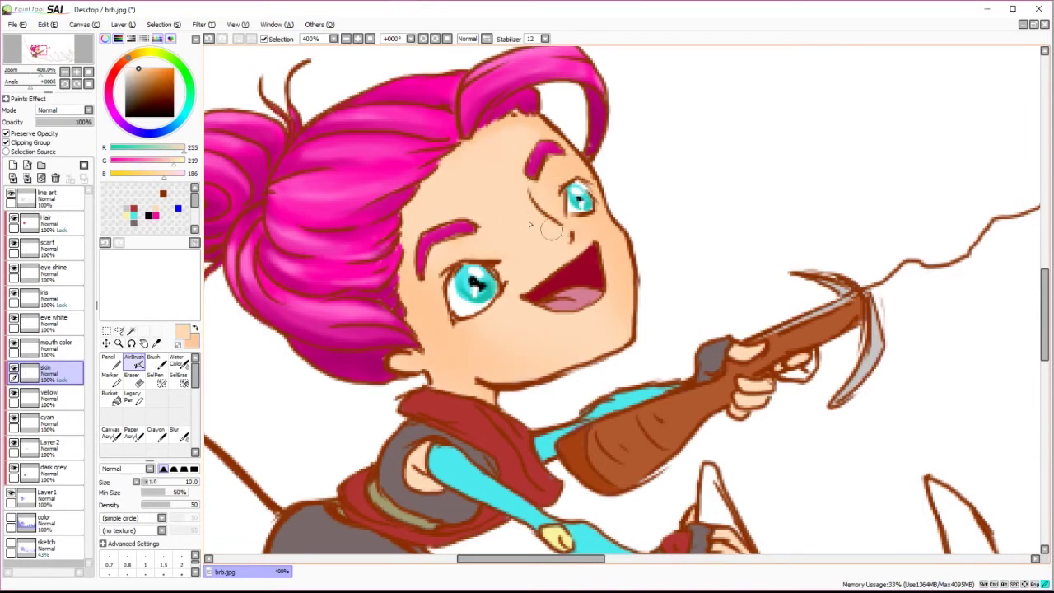
Airbrush darker tan shadows on the cheek by the hair, the neck and the hands.
{"action": "left_click_drag", "start_coordinate": [752, 378], "coordinate": [665, 339]}
{"action": "left_click", "coordinate": [665, 338], "text": "alt"}
{"action": "key", "text": "bracketleft"}
{"action": "key", "text": "bracketleft"}
{"action": "key", "text": "bracketleft"}
{"action": "key", "text": "bracketleft"}
{"action": "left_click", "coordinate": [381, 344], "text": "alt"}
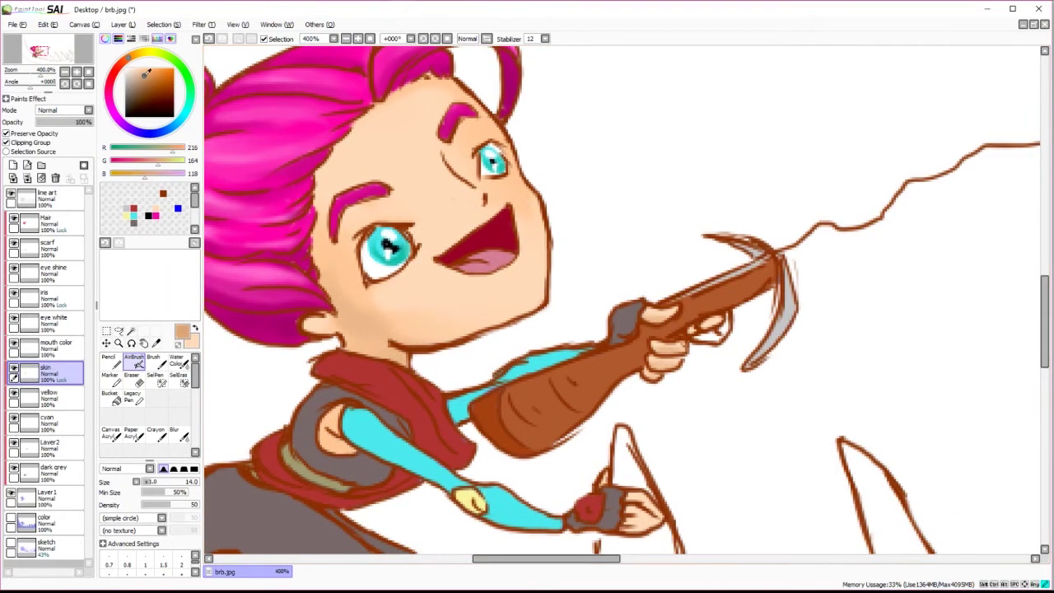
{"action": "left_click_drag", "start_coordinate": [806, 443], "coordinate": [711, 338]}
{"action": "left_click_drag", "start_coordinate": [533, 372], "coordinate": [410, 189]}
Airbrush pale skin highlights on the forehead and nose, and finer ones around the eyes.
{"action": "left_click", "coordinate": [568, 190], "text": "alt"}
{"action": "key", "text": "bracketright"}
{"action": "key", "text": "bracketright"}
{"action": "key", "text": "bracketright"}
{"action": "key", "text": "bracketright"}
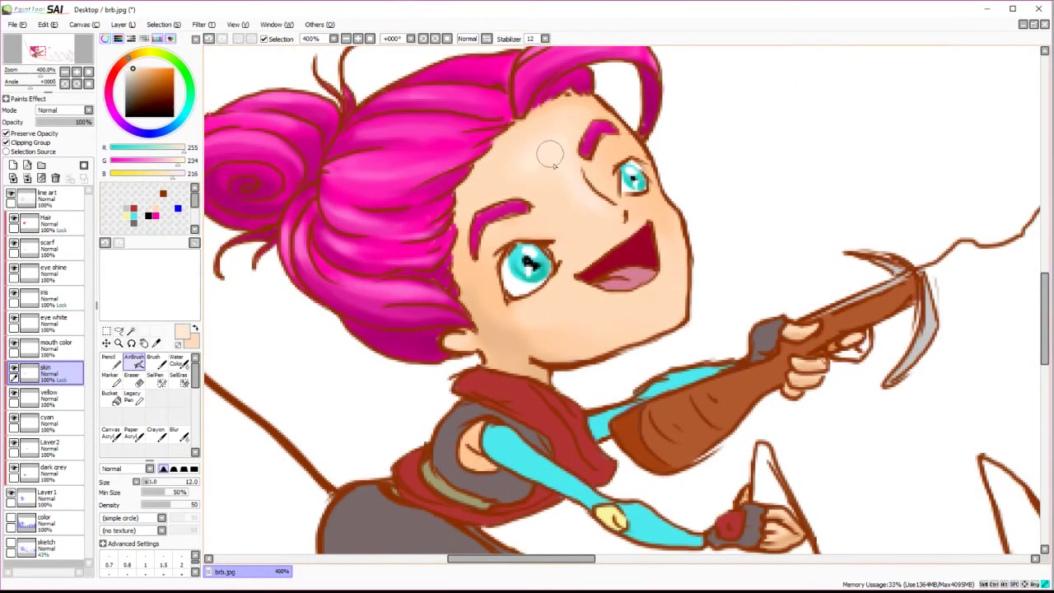
{"action": "scroll", "coordinate": [628, 187], "scroll_direction": "up", "scroll_amount": 1}
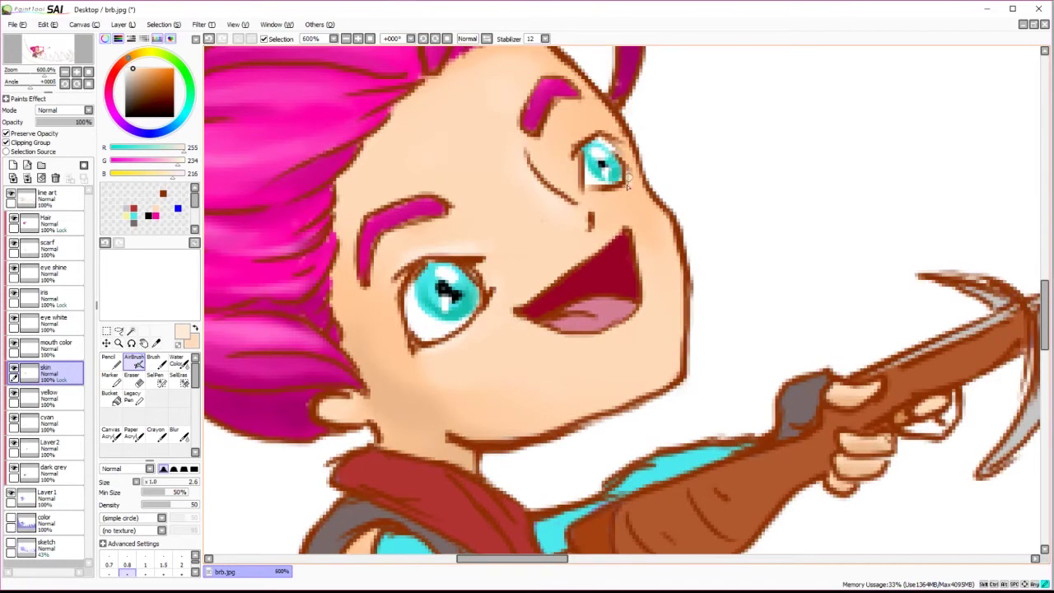
Try painting pink lips around the mouth and a tan shadow under the lower lip with the Pencil.
{"action": "left_click", "coordinate": [642, 100], "text": "alt"}
{"action": "key", "text": "n"}
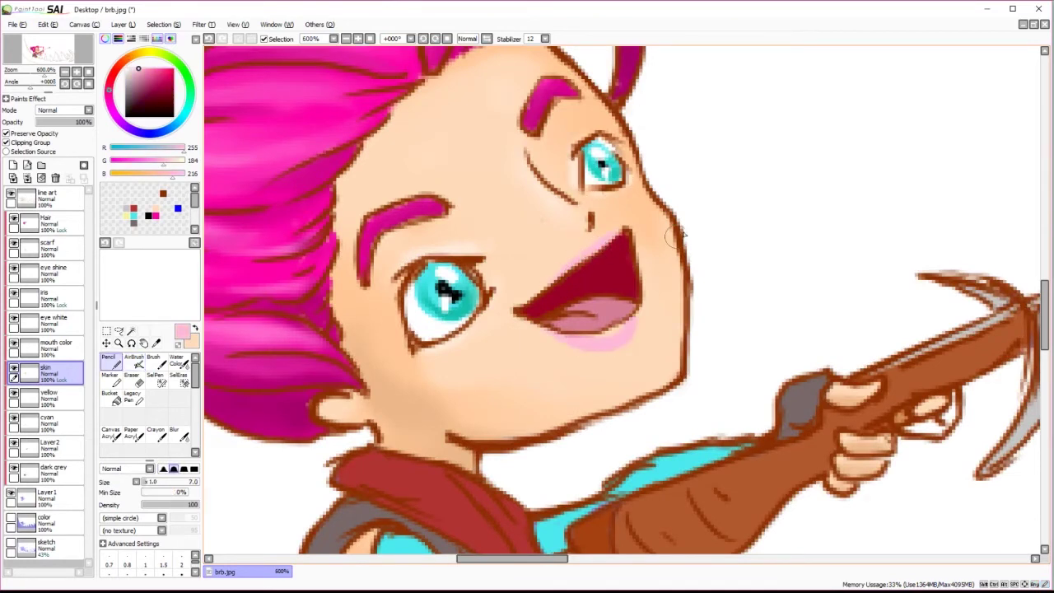
{"action": "left_click", "coordinate": [373, 346], "text": "alt"}
{"action": "key", "text": "bracketleft"}
{"action": "key", "text": "bracketleft"}
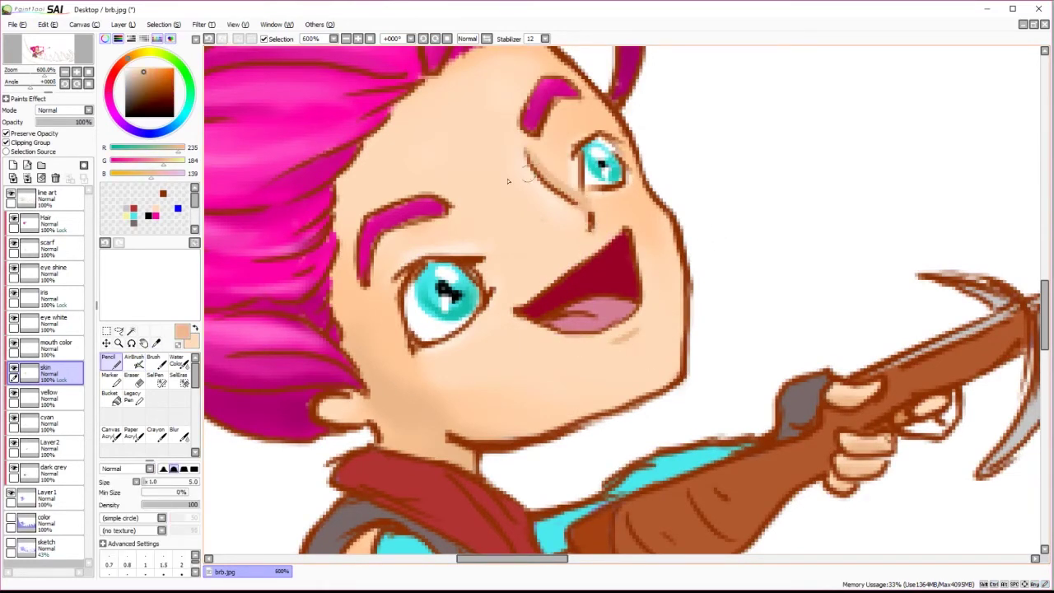
Draw a short brown line under the lower lip on the line art layer.
{"action": "left_click", "coordinate": [41, 198]}
{"action": "left_click", "coordinate": [545, 279], "text": "alt"}
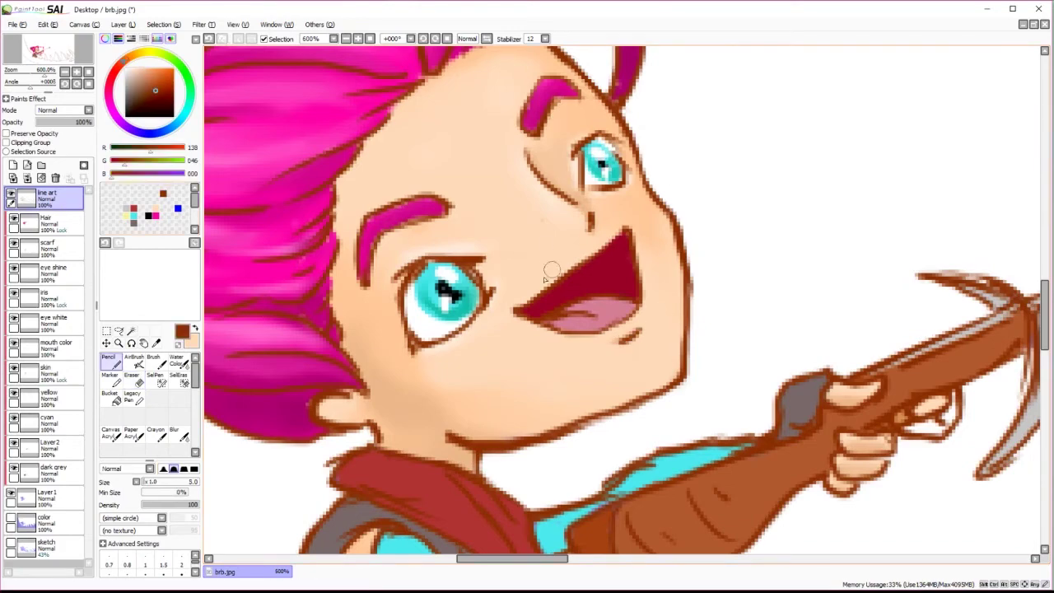
Select the scarf layer, undo the first shading attempt and airbrush dark red shadows along the scarf's folds.
{"action": "scroll", "coordinate": [544, 279], "scroll_direction": "down", "scroll_amount": 1}
{"action": "left_click_drag", "start_coordinate": [544, 279], "coordinate": [577, 33]}
{"action": "left_click", "coordinate": [41, 247]}
{"action": "left_click", "coordinate": [773, 350], "text": "alt"}
{"action": "key", "text": "a"}
{"action": "mouse_move", "coordinate": [494, 194]}
{"action": "left_mouse_down"}
{"action": "mouse_move", "coordinate": [519, 218]}
{"action": "mouse_move", "coordinate": [541, 209]}
{"action": "mouse_move", "coordinate": [559, 293]}
{"action": "left_mouse_up"}
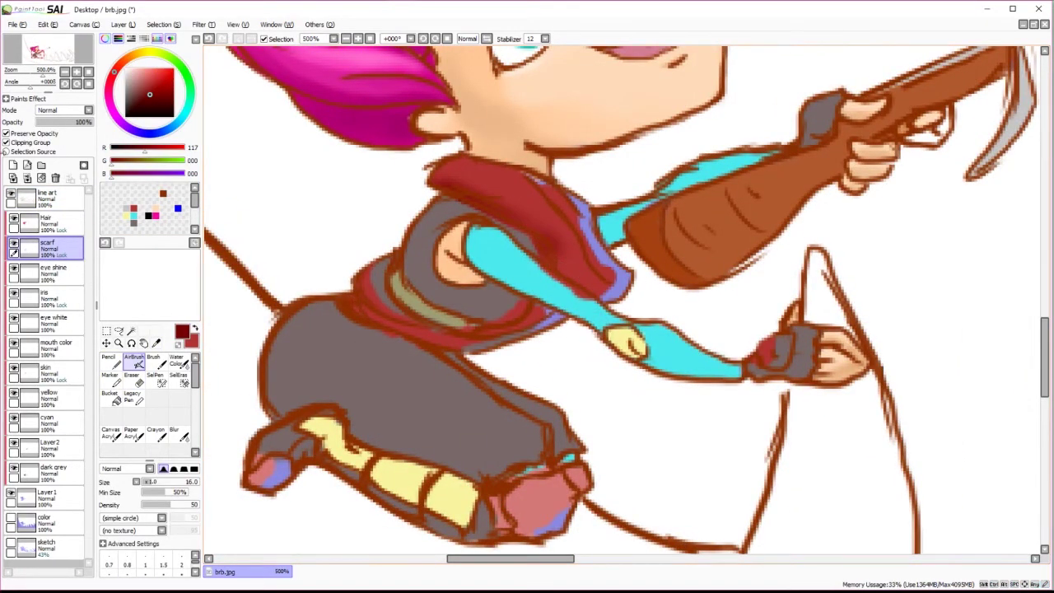
{"action": "key", "text": "ctrl+z"}
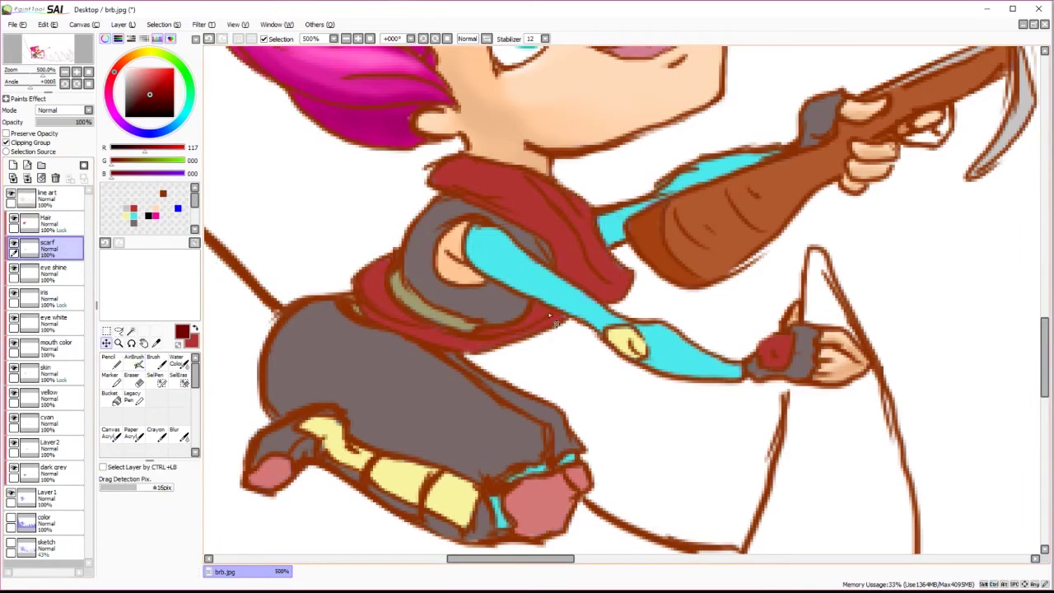
{"action": "left_click_drag", "start_coordinate": [444, 189], "coordinate": [543, 256]}
{"action": "left_click_drag", "start_coordinate": [577, 198], "coordinate": [606, 264]}
Deepen the fold shadows around the scarf's collar and waist in dark red using the Brush tool.
{"action": "key", "text": "b"}
{"action": "left_click_drag", "start_coordinate": [511, 185], "coordinate": [577, 239]}
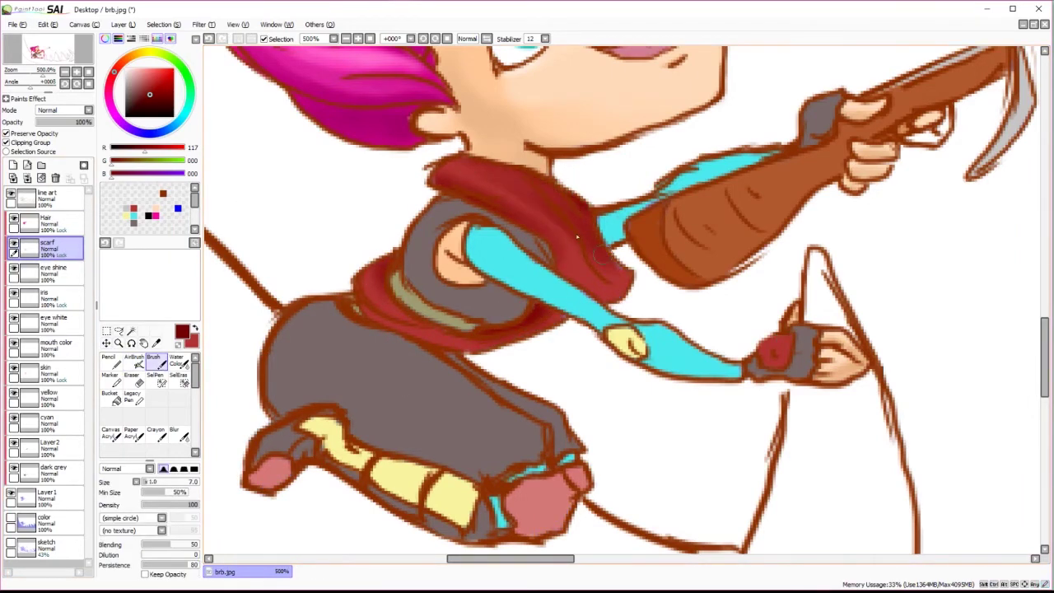
{"action": "left_click_drag", "start_coordinate": [469, 190], "coordinate": [534, 193]}
{"action": "mouse_move", "coordinate": [418, 295]}
{"action": "left_mouse_down"}
{"action": "mouse_move", "coordinate": [312, 280]}
{"action": "mouse_move", "coordinate": [458, 265]}
{"action": "left_mouse_up"}
Sample the boot's light red and paint highlights on the raised folds of the scarf.
{"action": "key", "text": "e"}
{"action": "key", "text": "a"}
{"action": "left_click", "coordinate": [577, 486], "text": "alt"}
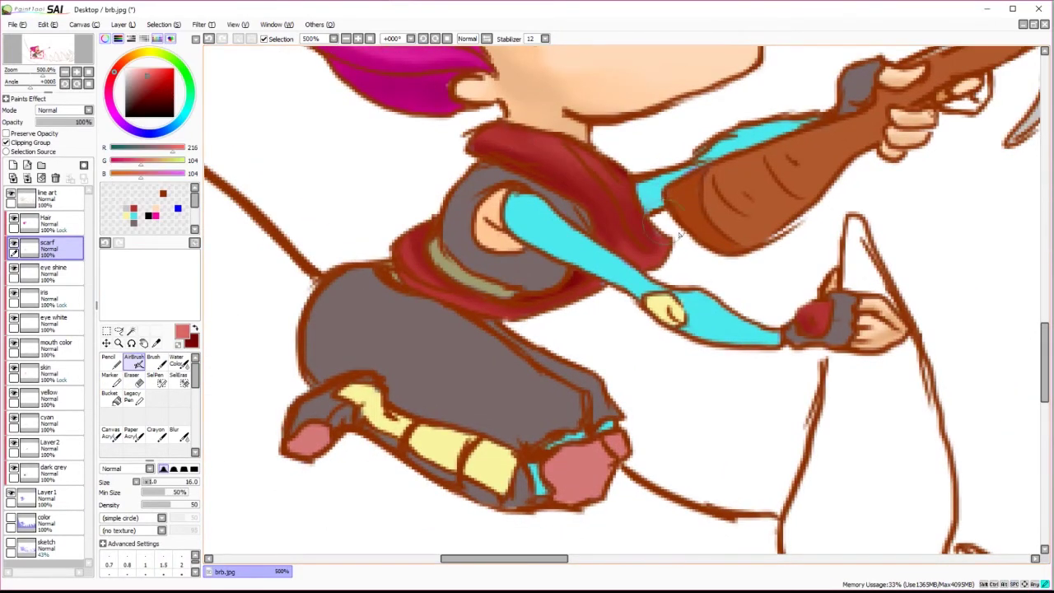
{"action": "left_click_drag", "start_coordinate": [561, 149], "coordinate": [437, 182]}
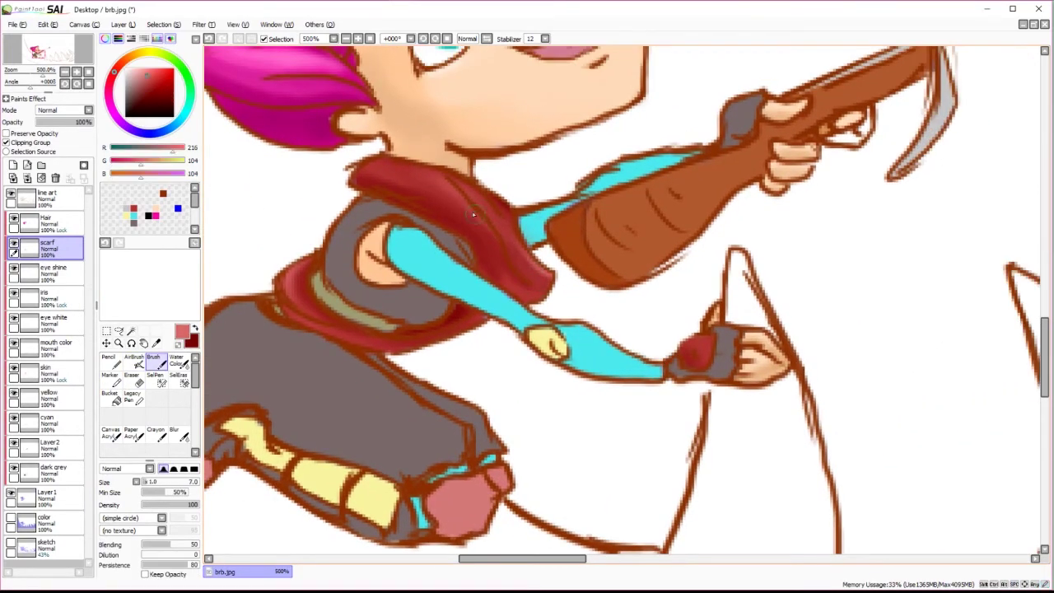
Deepen the fold shadow on the scarf's hanging end in sampled dark red.
{"action": "left_click", "coordinate": [514, 282], "text": "alt"}
{"action": "key", "text": "b"}
{"action": "left_click_drag", "start_coordinate": [477, 272], "coordinate": [494, 306]}
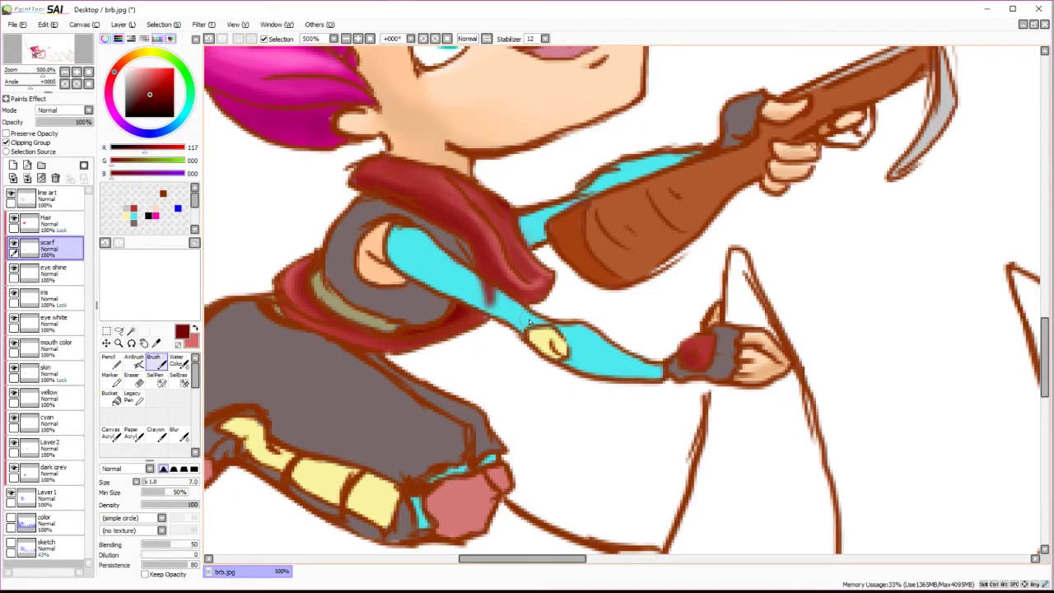
{"action": "key", "text": "a"}
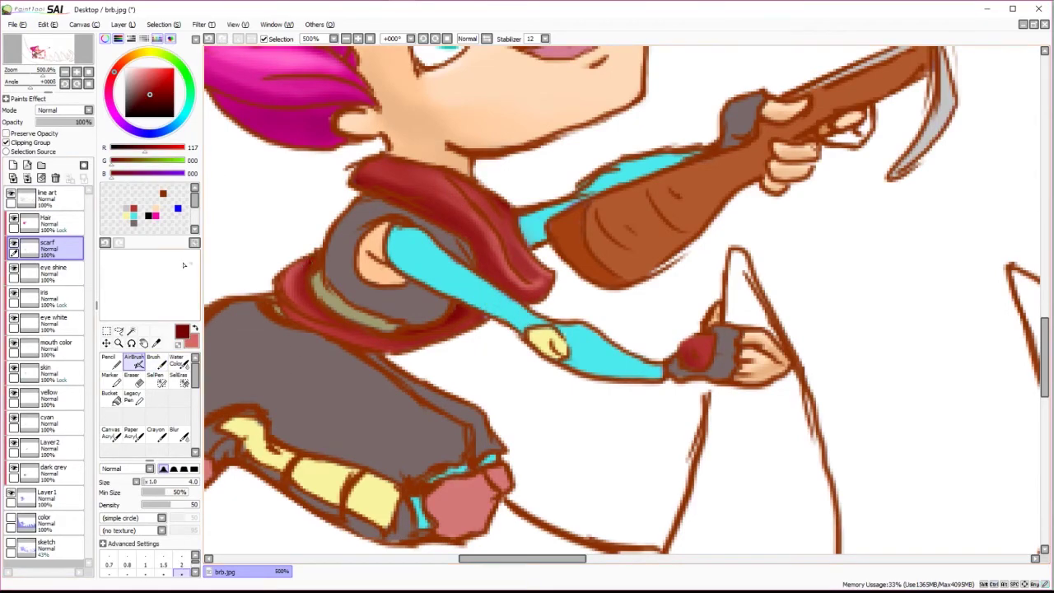
Select the cyan layer and airbrush darker teal shadows along the edges of both sleeves.
{"action": "left_click_drag", "start_coordinate": [650, 178], "coordinate": [609, 218]}
{"action": "left_click", "coordinate": [610, 218], "text": "ctrl+shift"}
{"action": "left_click", "coordinate": [610, 218], "text": "alt"}
{"action": "key", "text": "n"}
{"action": "left_click", "coordinate": [370, 296], "text": "alt"}
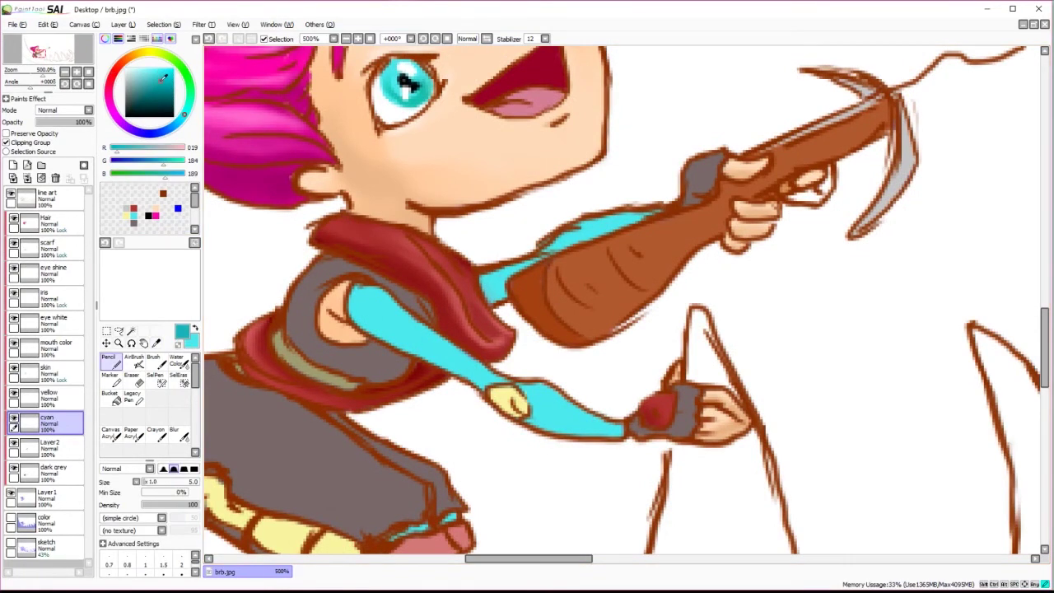
{"action": "key", "text": "a"}
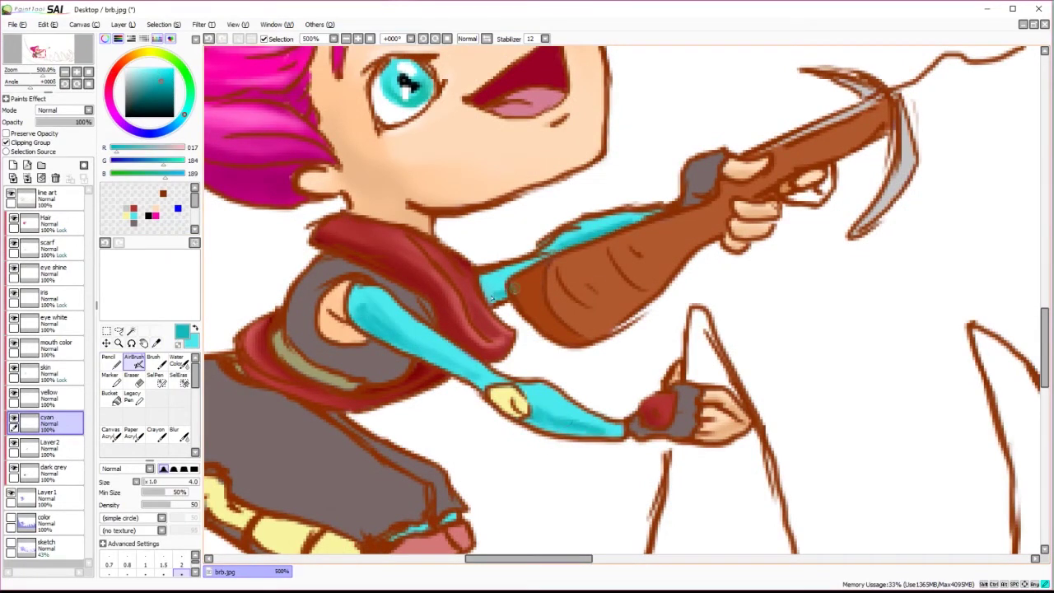
{"action": "left_click_drag", "start_coordinate": [504, 290], "coordinate": [527, 285]}
{"action": "key", "text": "e"}
{"action": "scroll", "coordinate": [535, 361], "scroll_direction": "down", "scroll_amount": 3}
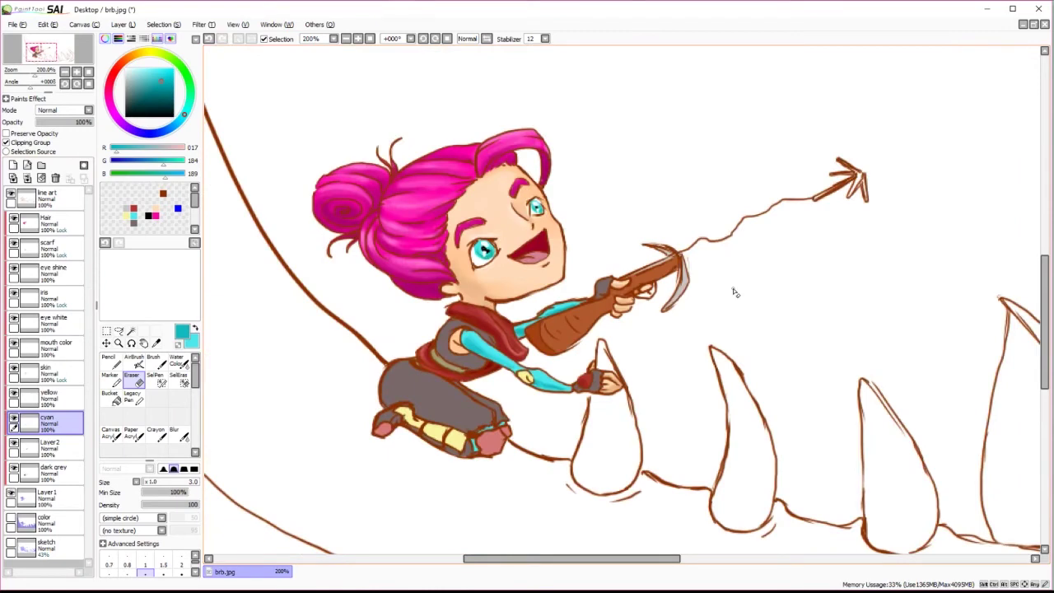
Preserve the cyan layer's opacity and refine the near sleeve's teal shading with the Brush and AirBrush tools.
{"action": "scroll", "coordinate": [525, 385], "scroll_direction": "up", "scroll_amount": 3}
{"action": "key", "text": "b"}
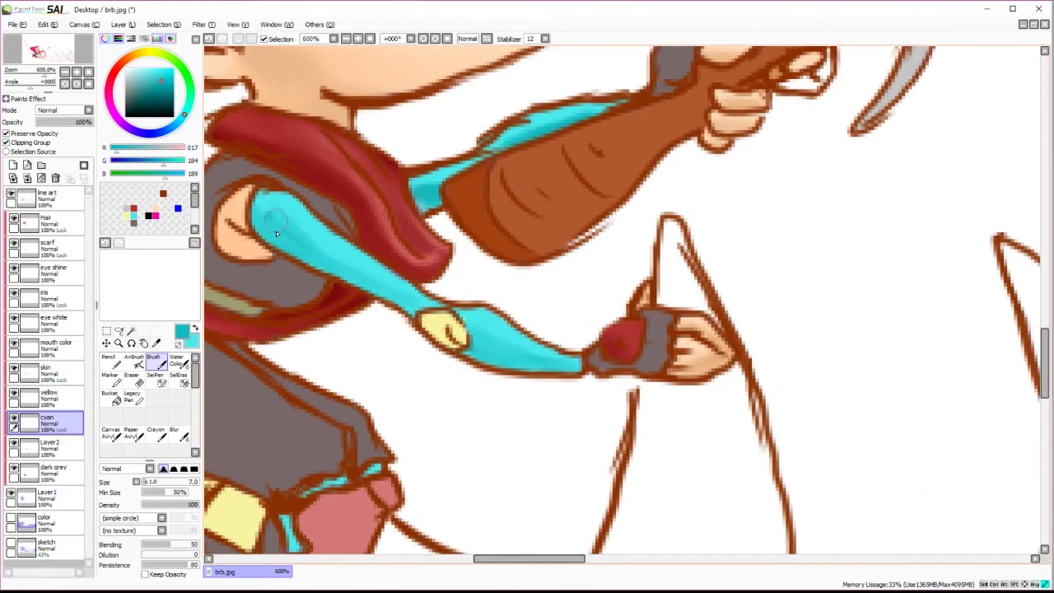
{"action": "key", "text": "v"}
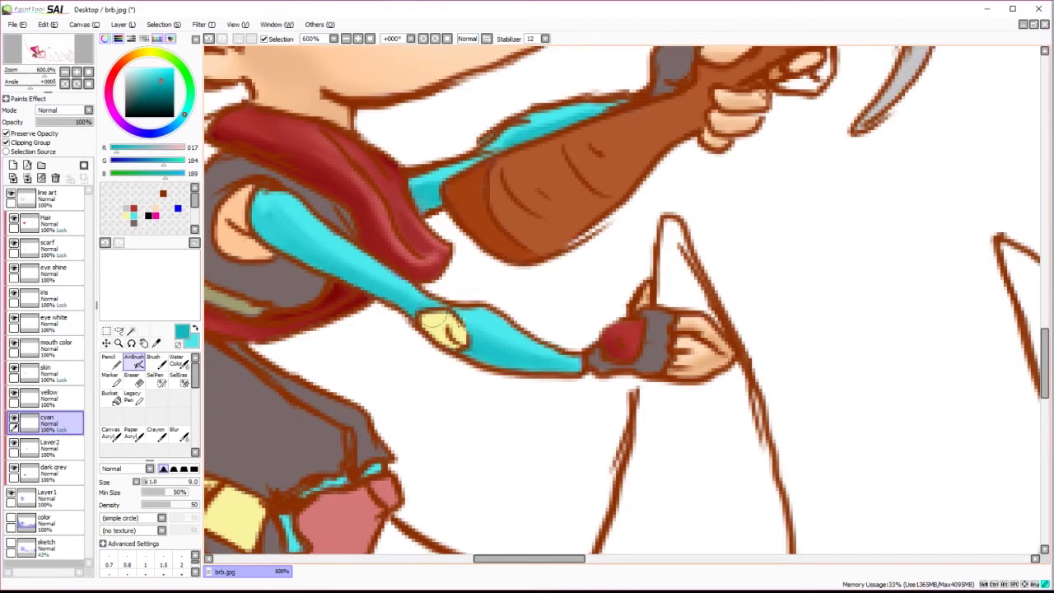
{"action": "scroll", "coordinate": [688, 201], "scroll_direction": "down", "scroll_amount": 3}
{"action": "scroll", "coordinate": [689, 200], "scroll_direction": "up", "scroll_amount": 2}
Rename Layer2 as weapon, and airbrush broad dark grey shadows on the trousers on the dark grey layer.
{"action": "left_click", "coordinate": [45, 446]}
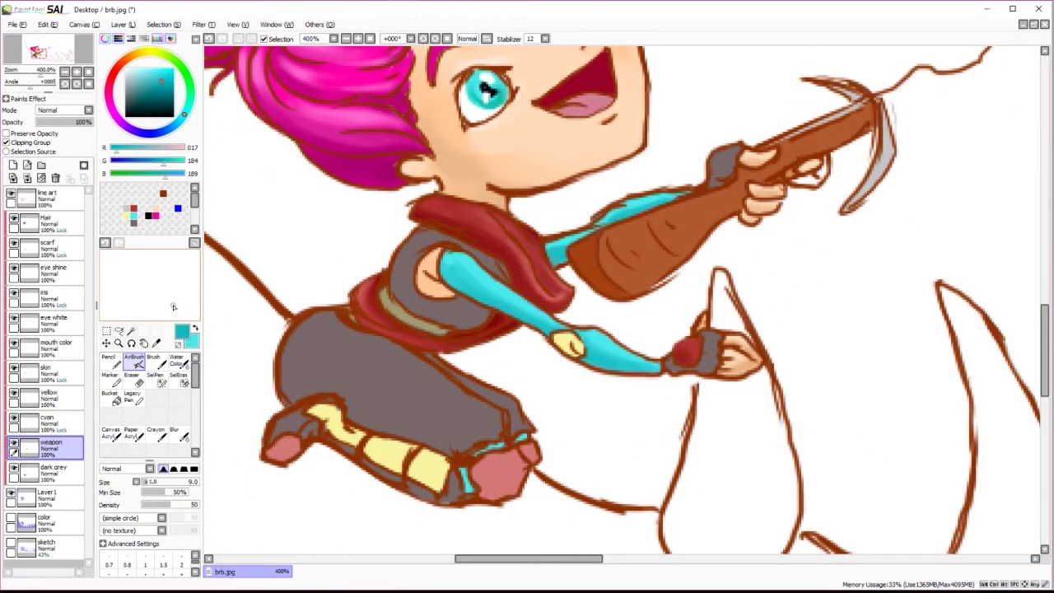
{"action": "left_click", "coordinate": [45, 471]}
{"action": "left_click", "coordinate": [329, 381], "text": "alt"}
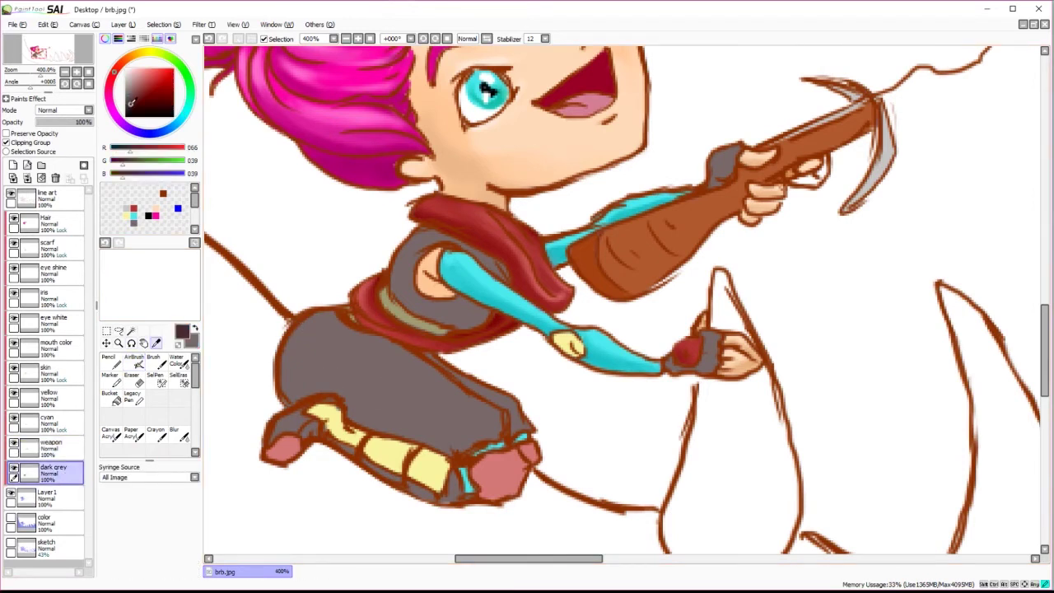
{"action": "key", "text": "bracketright"}
{"action": "key", "text": "bracketright"}
{"action": "key", "text": "bracketright"}
{"action": "key", "text": "bracketright"}
{"action": "key", "text": "bracketright"}
{"action": "mouse_move", "coordinate": [289, 390]}
{"action": "left_mouse_down"}
{"action": "mouse_move", "coordinate": [346, 407]}
{"action": "mouse_move", "coordinate": [494, 387]}
{"action": "mouse_move", "coordinate": [470, 396]}
{"action": "left_mouse_up"}
{"action": "key", "text": "bracketright"}
{"action": "key", "text": "bracketright"}
{"action": "key", "text": "bracketright"}
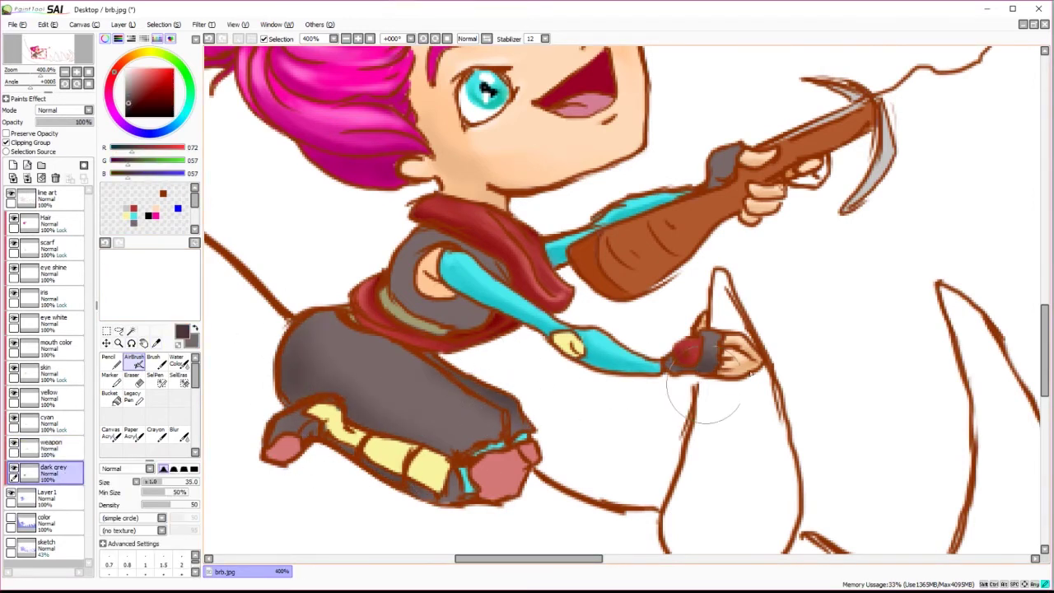
Airbrush finer dark grey shadows around the vest's armhole and waist and along the trousers' edges.
{"action": "key", "text": "bracketleft"}
{"action": "left_click_drag", "start_coordinate": [429, 234], "coordinate": [494, 313]}
{"action": "left_click_drag", "start_coordinate": [404, 255], "coordinate": [465, 322]}
{"action": "left_click_drag", "start_coordinate": [280, 329], "coordinate": [424, 432]}
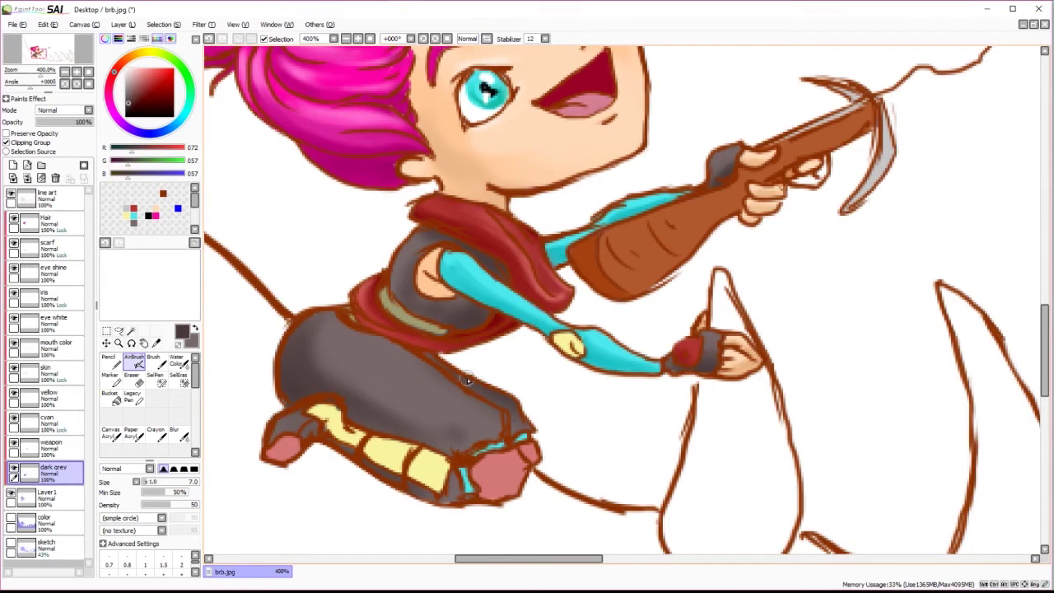
{"action": "mouse_move", "coordinate": [494, 428]}
{"action": "left_mouse_down"}
{"action": "mouse_move", "coordinate": [421, 435]}
{"action": "mouse_move", "coordinate": [379, 416]}
{"action": "left_mouse_up"}
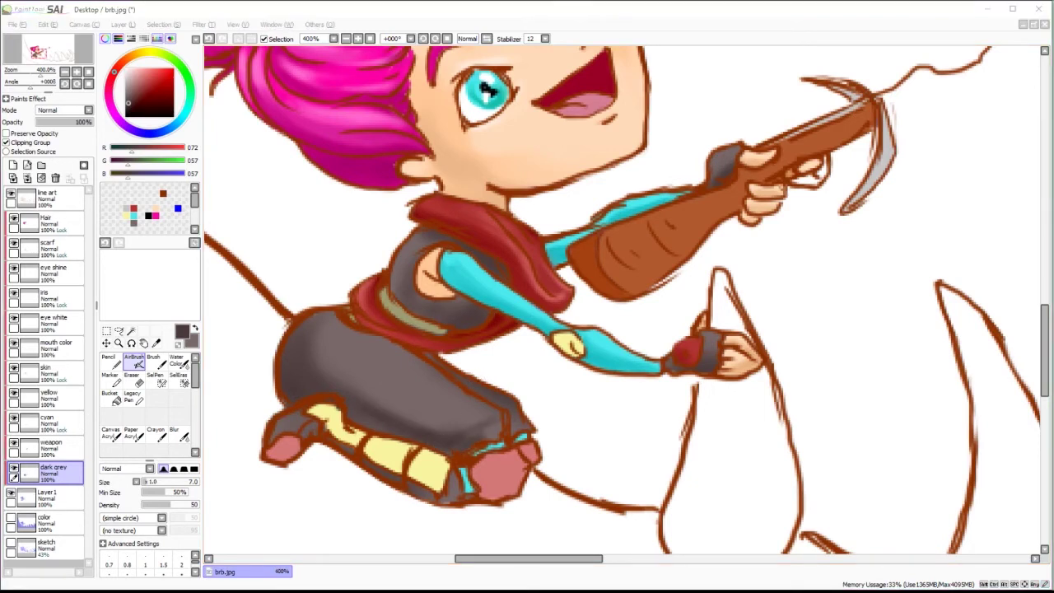
Blend the trousers' fold shading with sampled lighter and darker greys, undoing the last stroke.
{"action": "key", "text": "b"}
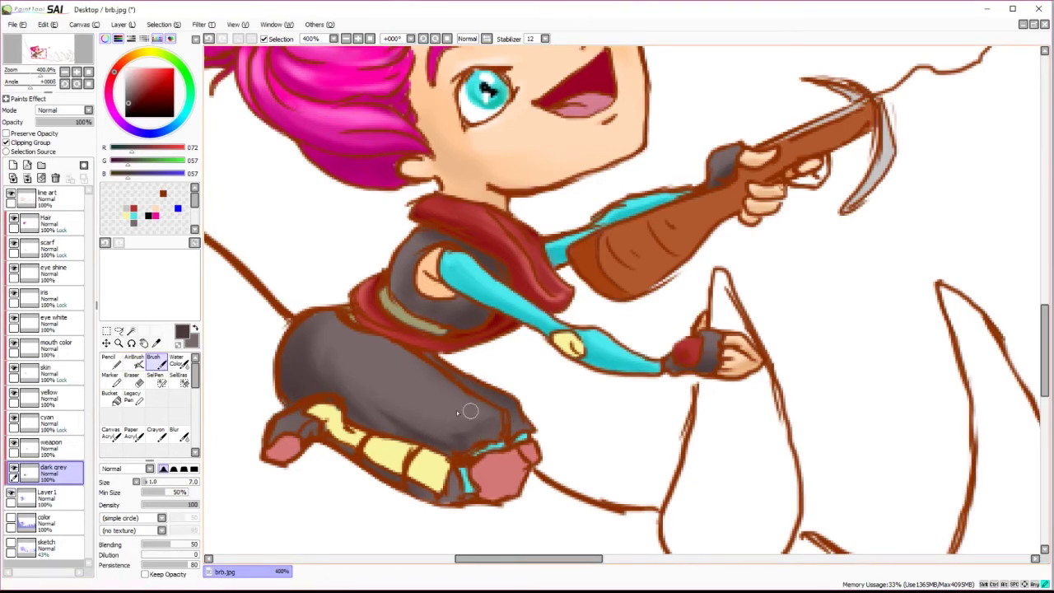
{"action": "left_click_drag", "start_coordinate": [459, 404], "coordinate": [386, 352]}
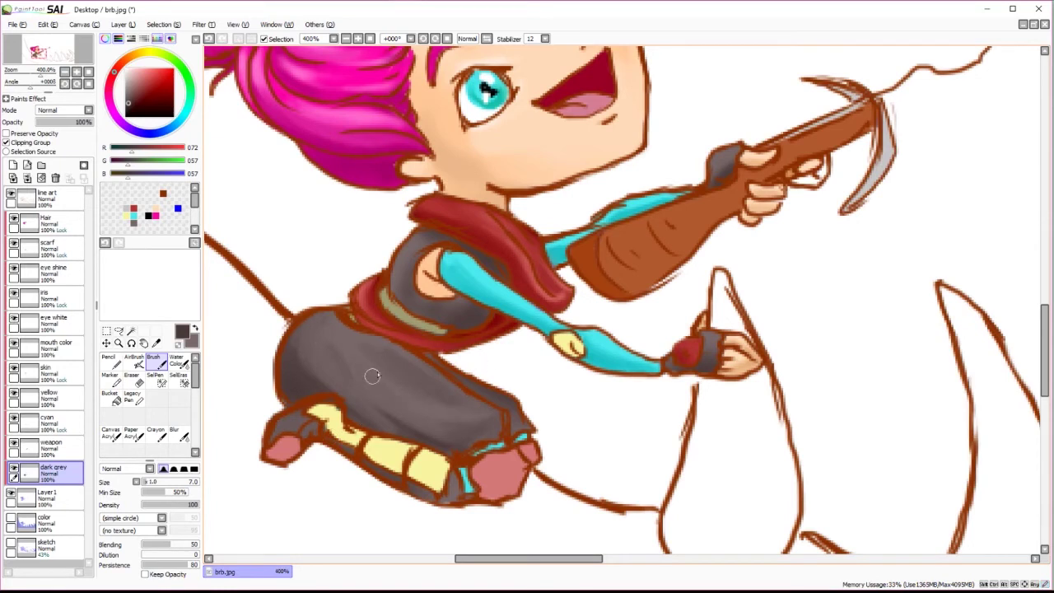
{"action": "key", "text": "v"}
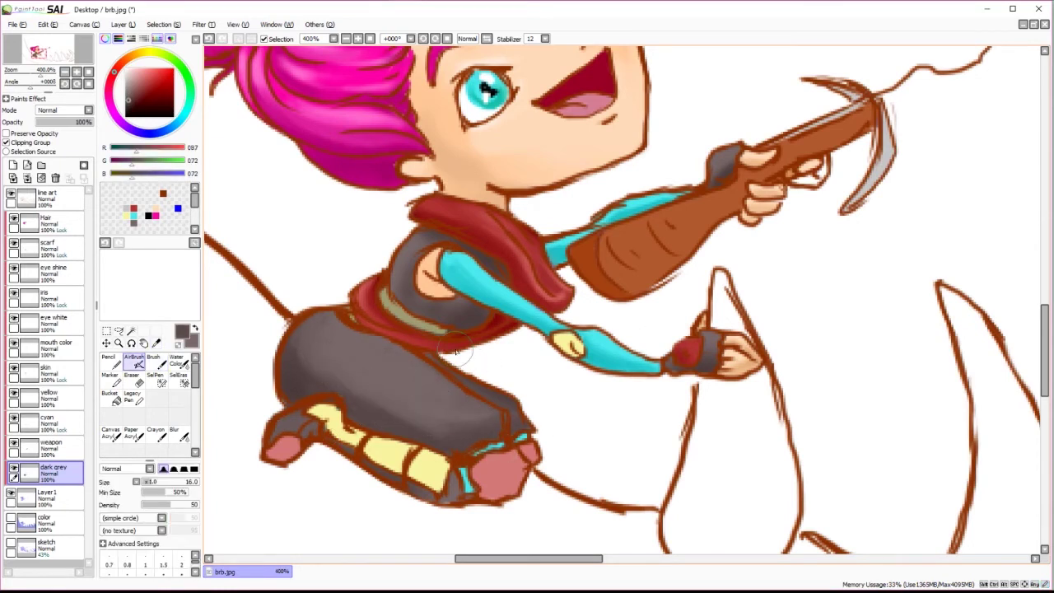
{"action": "left_click", "coordinate": [388, 376], "text": "alt"}
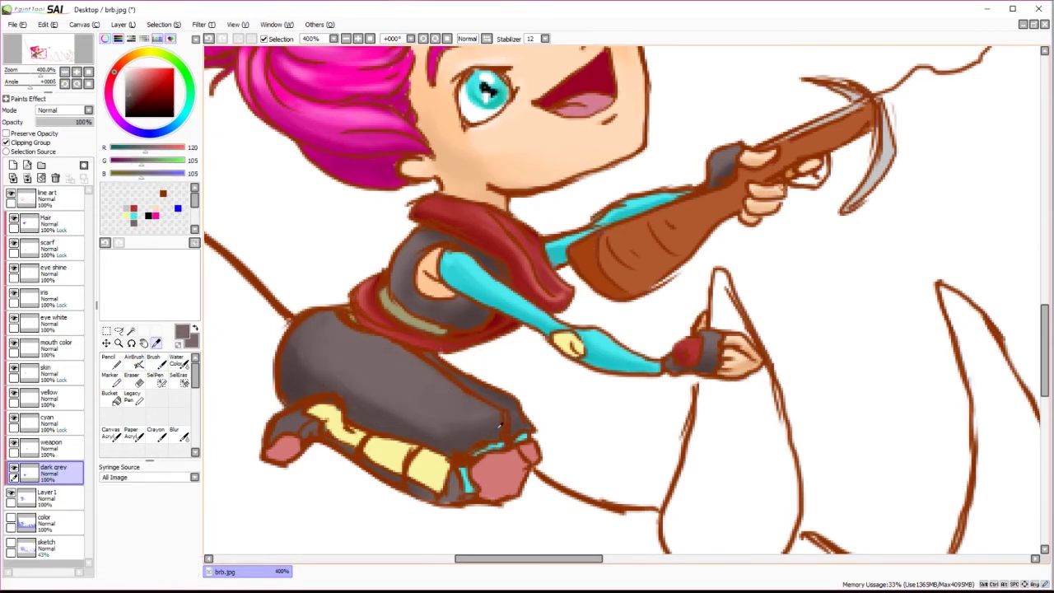
{"action": "scroll", "coordinate": [609, 404], "scroll_direction": "down", "scroll_amount": 6}
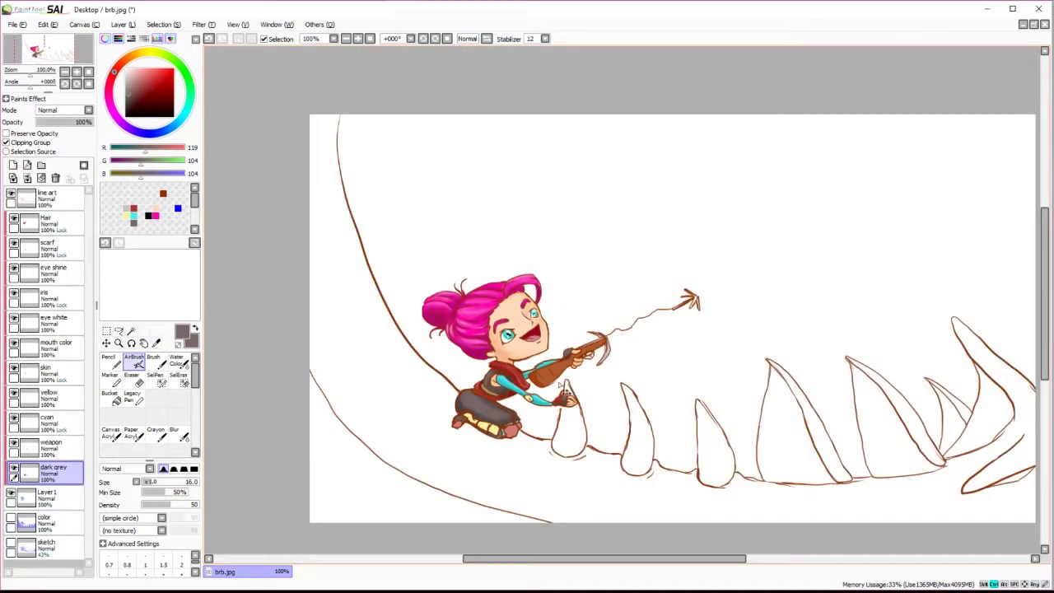
{"action": "scroll", "coordinate": [612, 416], "scroll_direction": "up", "scroll_amount": 7}
{"action": "left_click", "coordinate": [339, 363], "text": "alt"}
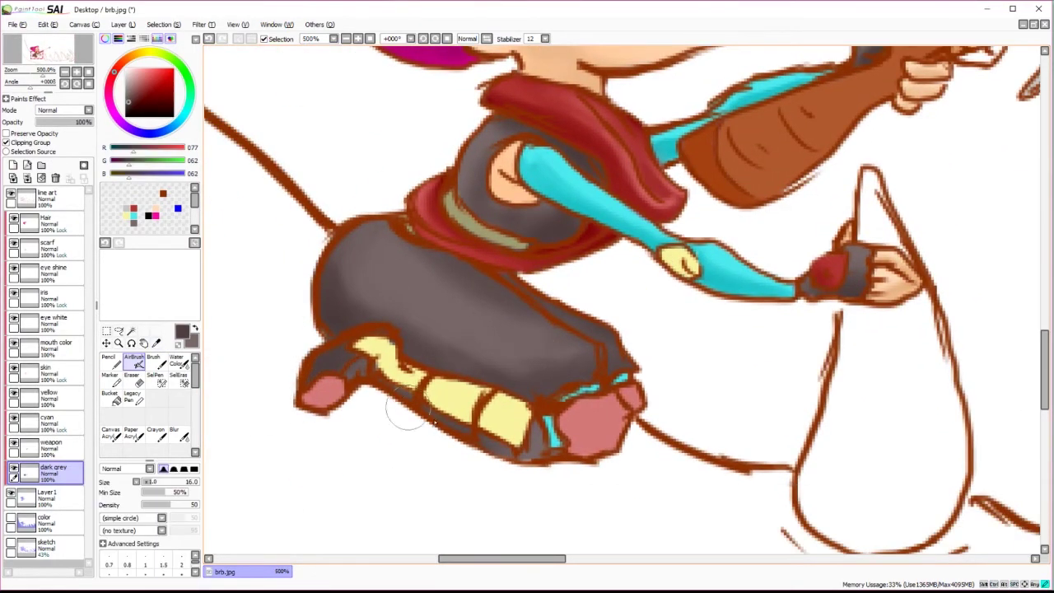
{"action": "key", "text": "ctrl+z"}
Select the scarf layer and airbrush pale pink highlights on both boot soles.
{"action": "left_click", "coordinate": [552, 385], "text": "alt"}
{"action": "key", "text": "n"}
{"action": "key", "text": "v"}
{"action": "left_click_drag", "start_coordinate": [306, 399], "coordinate": [327, 397]}
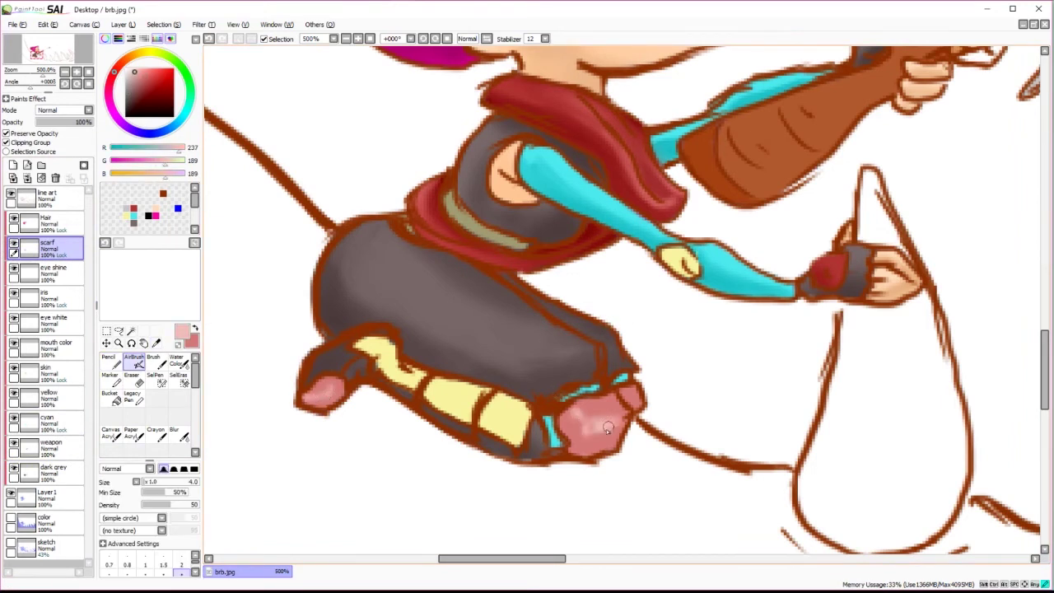
Define the facets of the boot soles with sampled darker reds and pinks.
{"action": "left_click", "coordinate": [579, 434], "text": "alt"}
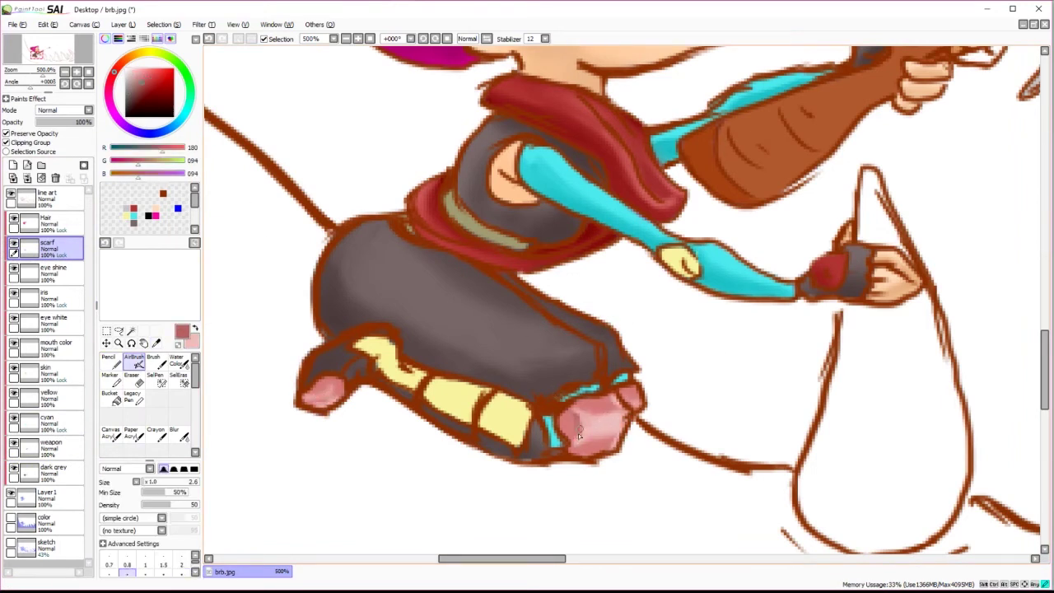
{"action": "key", "text": "b"}
{"action": "left_click", "coordinate": [600, 433], "text": "alt"}
{"action": "left_click_drag", "start_coordinate": [308, 397], "coordinate": [323, 402]}
{"action": "left_click", "coordinate": [626, 412], "text": "alt"}
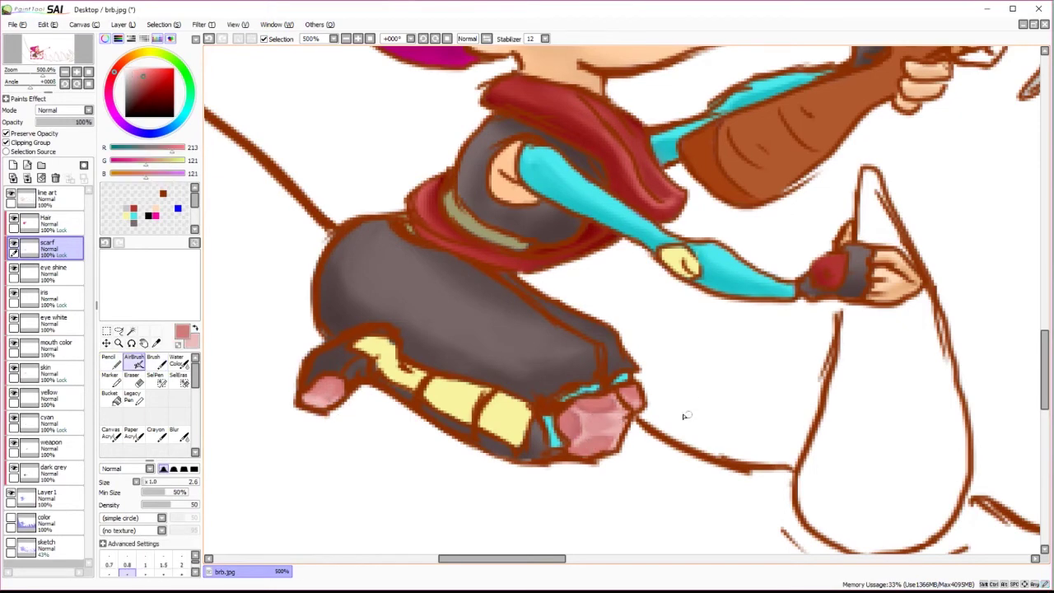
{"action": "scroll", "coordinate": [794, 401], "scroll_direction": "down", "scroll_amount": 3}
Select the dark grey layer and shade the glove of the hand holding the crossbow in dark grey.
{"action": "scroll", "coordinate": [458, 231], "scroll_direction": "up", "scroll_amount": 4}
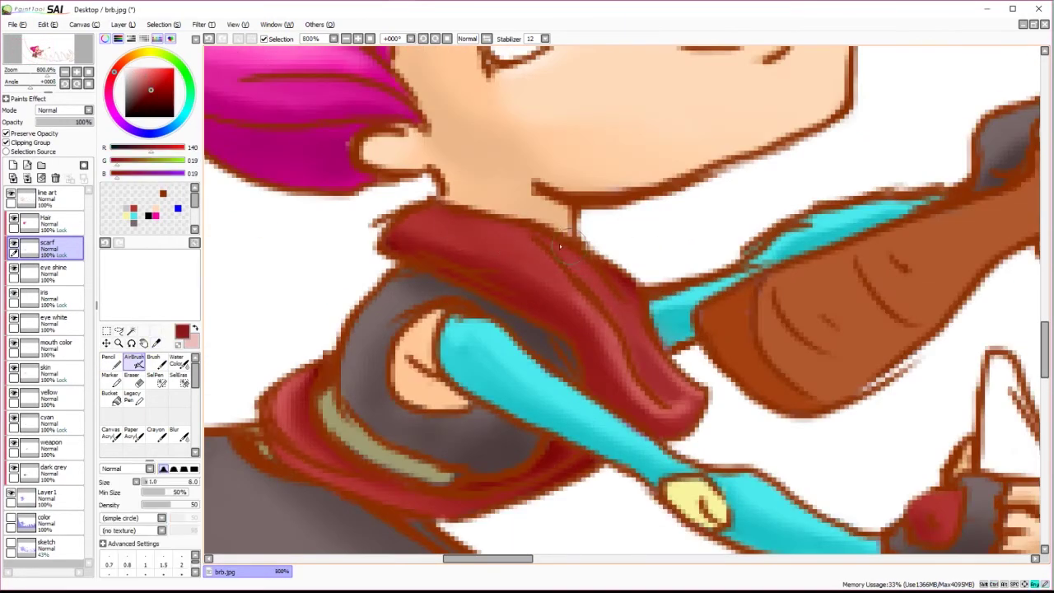
{"action": "left_click", "coordinate": [1005, 161], "text": "alt"}
{"action": "left_click_drag", "start_coordinate": [1005, 161], "coordinate": [626, 231]}
{"action": "left_click", "coordinate": [49, 471]}
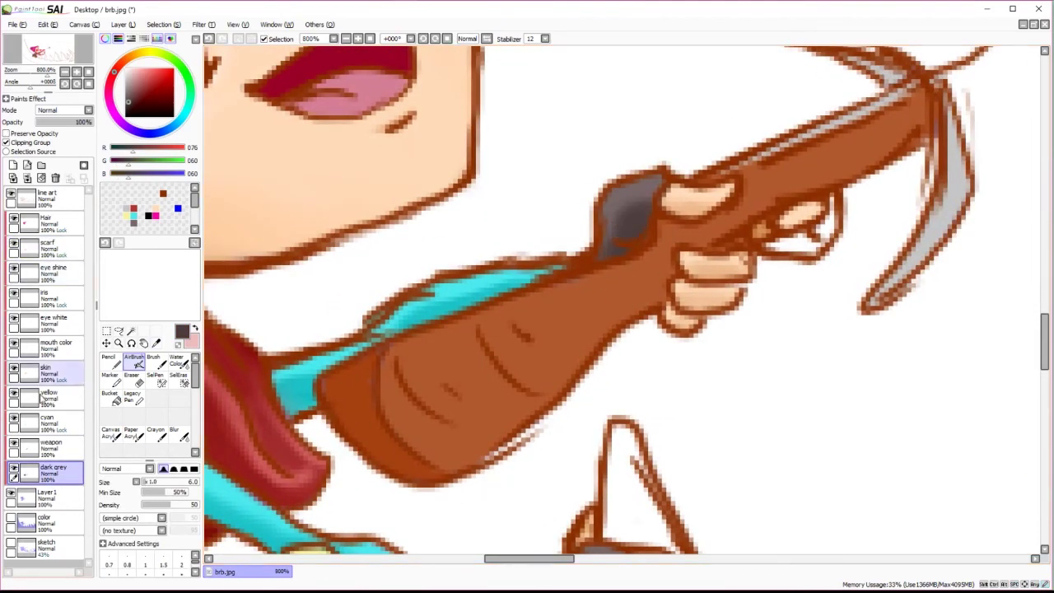
Select the weapon layer and airbrush darker brown shading along the crossbow's stock and body.
{"action": "left_click", "coordinate": [365, 388], "text": "alt"}
{"action": "key", "text": "v"}
{"action": "left_click", "coordinate": [50, 446]}
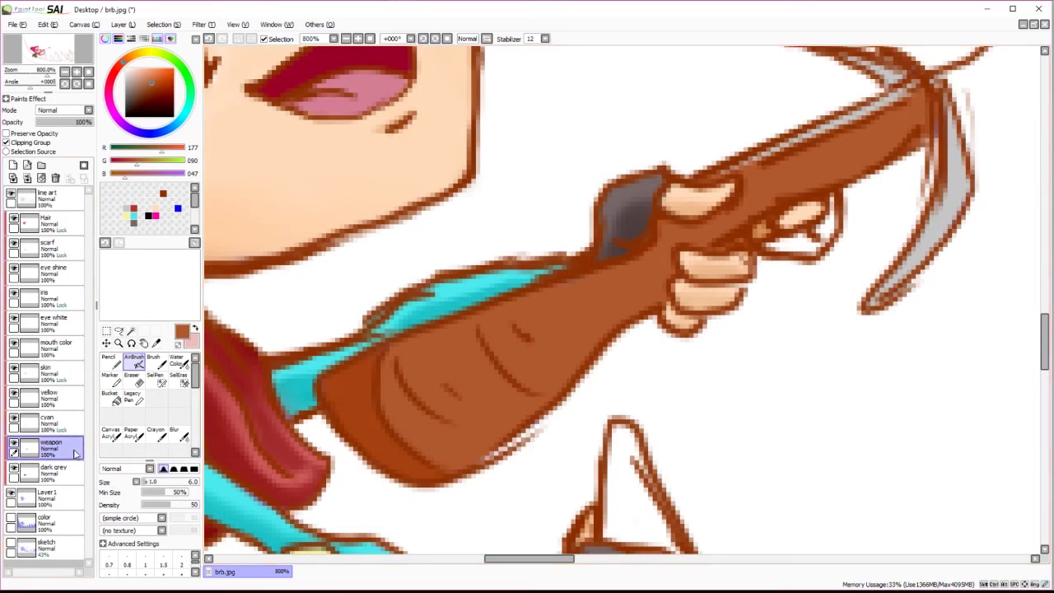
{"action": "left_click", "coordinate": [422, 474], "text": "alt"}
{"action": "mouse_move", "coordinate": [421, 473]}
{"action": "left_mouse_down"}
{"action": "mouse_move", "coordinate": [543, 354]}
{"action": "mouse_move", "coordinate": [931, 129]}
{"action": "left_mouse_up"}
Brush darker brown shadows along the wood grooves and lower edge of the crossbow's stock.
{"action": "key", "text": "b"}
{"action": "mouse_move", "coordinate": [462, 437]}
{"action": "left_mouse_down"}
{"action": "mouse_move", "coordinate": [511, 429]}
{"action": "mouse_move", "coordinate": [486, 321]}
{"action": "left_mouse_up"}
{"action": "left_click_drag", "start_coordinate": [560, 348], "coordinate": [646, 274]}
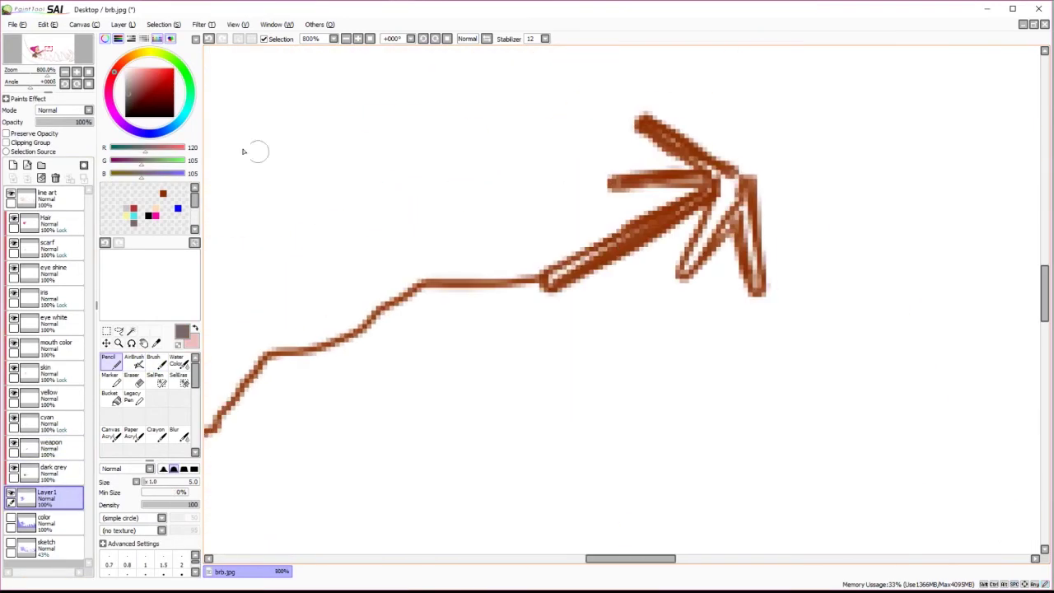
Fill the crossbow bolt's shaft and head with grey on the weapon layer using the Pencil tool.
{"action": "mouse_move", "coordinate": [547, 282]}
{"action": "left_mouse_down"}
{"action": "mouse_move", "coordinate": [729, 188]}
{"action": "mouse_move", "coordinate": [753, 284]}
{"action": "left_mouse_up"}
{"action": "left_click", "coordinate": [49, 449]}
{"action": "left_click_drag", "start_coordinate": [191, 173], "coordinate": [141, 173]}
{"action": "left_click_drag", "start_coordinate": [688, 267], "coordinate": [723, 189]}
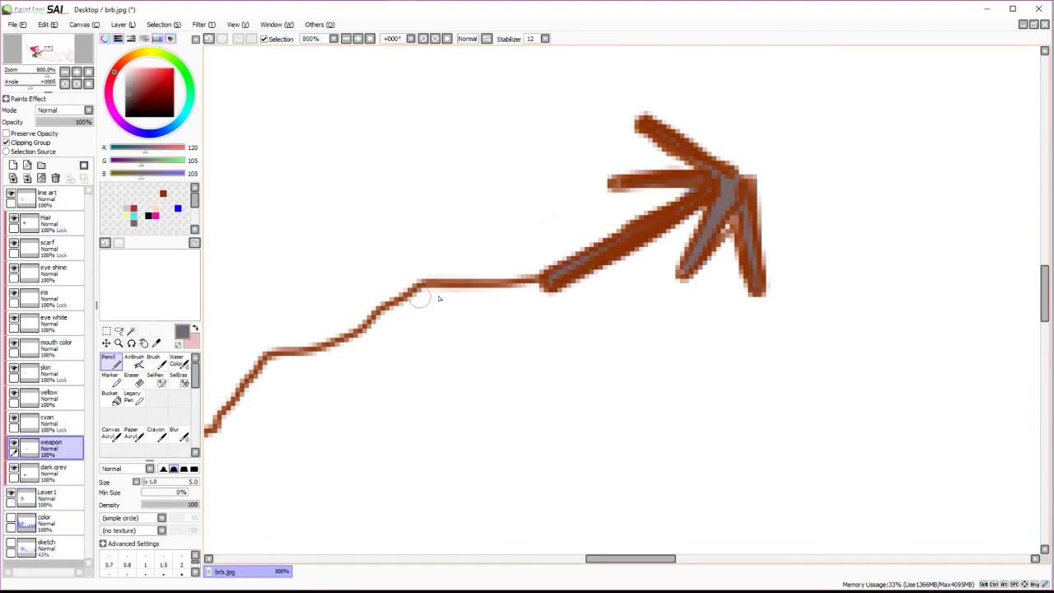
Shade the bolt's shaft and head with the AirBrush tool and add light highlights.
{"action": "key", "text": "v"}
{"action": "mouse_move", "coordinate": [568, 272]}
{"action": "left_mouse_down"}
{"action": "mouse_move", "coordinate": [724, 194]}
{"action": "mouse_move", "coordinate": [751, 284]}
{"action": "left_mouse_up"}
{"action": "left_click", "coordinate": [162, 76]}
{"action": "mouse_move", "coordinate": [710, 224]}
{"action": "left_mouse_down"}
{"action": "mouse_move", "coordinate": [716, 197]}
{"action": "mouse_move", "coordinate": [631, 323]}
{"action": "left_mouse_up"}
{"action": "key", "text": "n"}
{"action": "scroll", "coordinate": [631, 322], "scroll_direction": "down", "scroll_amount": 4}
Create a new layer clipped to the line art and set it to Overlay mode.
{"action": "left_click", "coordinate": [62, 202]}
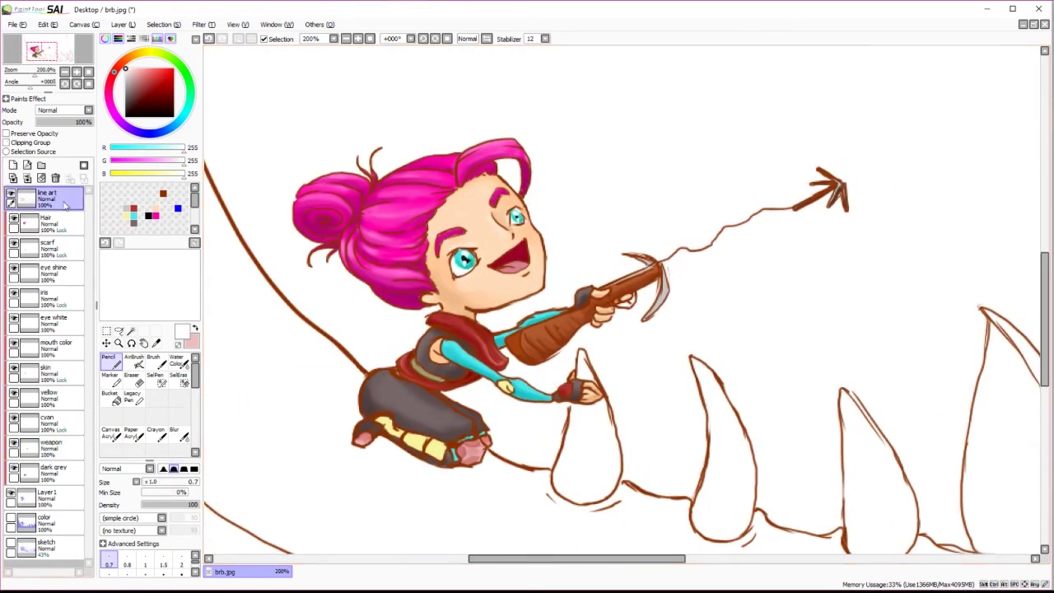
{"action": "left_click", "coordinate": [13, 165]}
{"action": "left_click", "coordinate": [6, 143]}
Airbrush dark red over the character's line art on the clipped Overlay layer.
{"action": "key", "text": "v"}
{"action": "left_click", "coordinate": [160, 91]}
{"action": "scroll", "coordinate": [64, 109], "scroll_direction": "down", "scroll_amount": 3}
{"action": "left_click", "coordinate": [476, 316], "text": "alt"}
{"action": "key", "text": "bracketleft"}
{"action": "key", "text": "bracketleft"}
{"action": "key", "text": "bracketleft"}
{"action": "key", "text": "bracketleft"}
{"action": "key", "text": "bracketleft"}
{"action": "key", "text": "bracketleft"}
{"action": "key", "text": "bracketleft"}
{"action": "key", "text": "bracketleft"}
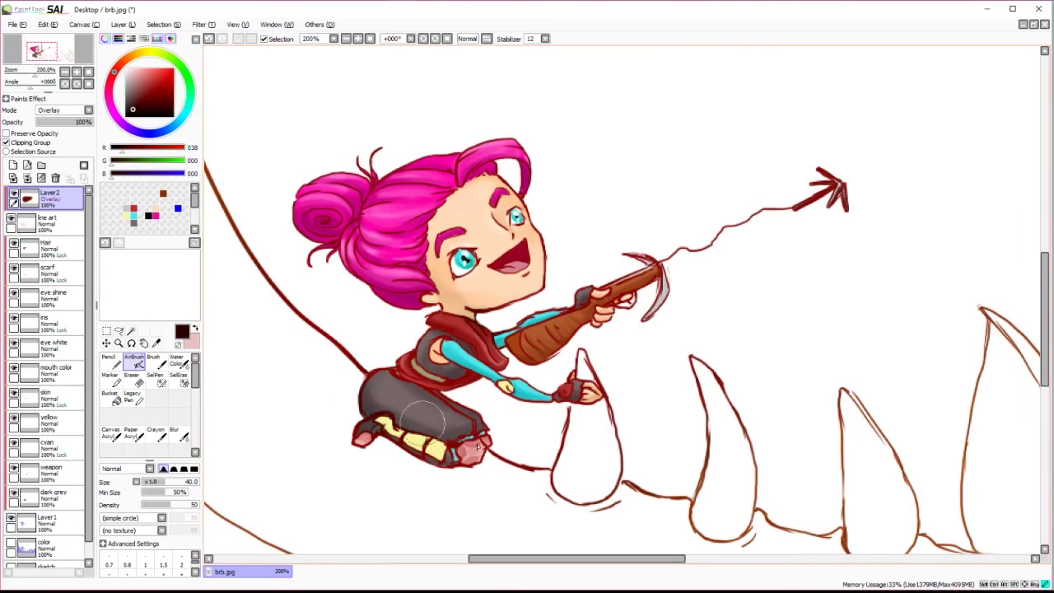
Set the clipped layer to Normal mode and recolor the face outlines brown and the hair outlines dark magenta.
{"action": "left_click", "coordinate": [463, 268], "text": "alt"}
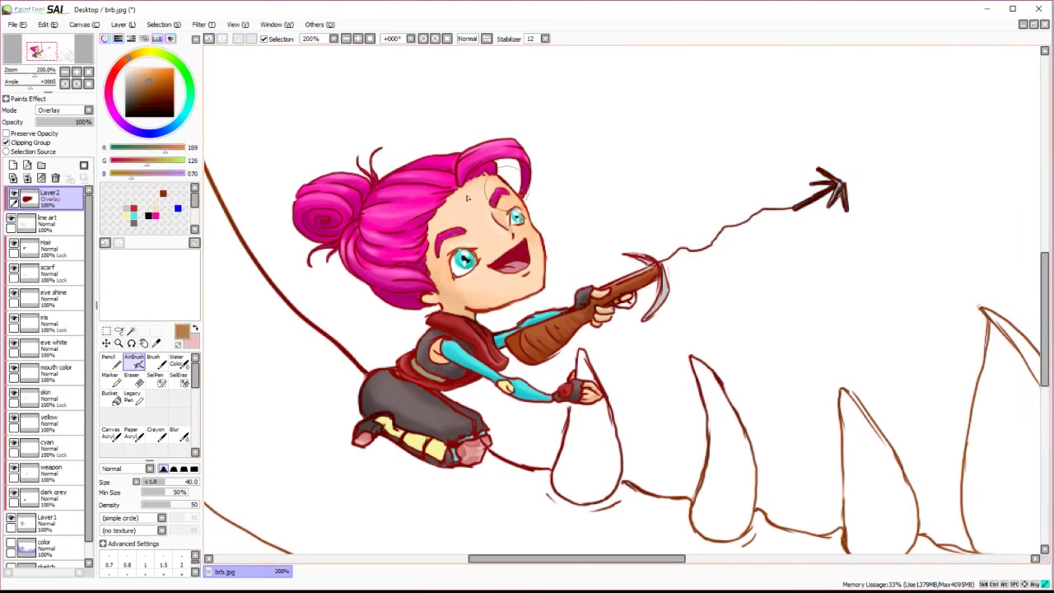
{"action": "left_click", "coordinate": [405, 227], "text": "alt"}
{"action": "key", "text": "ctrl+z"}
{"action": "key", "text": "ctrl+z"}
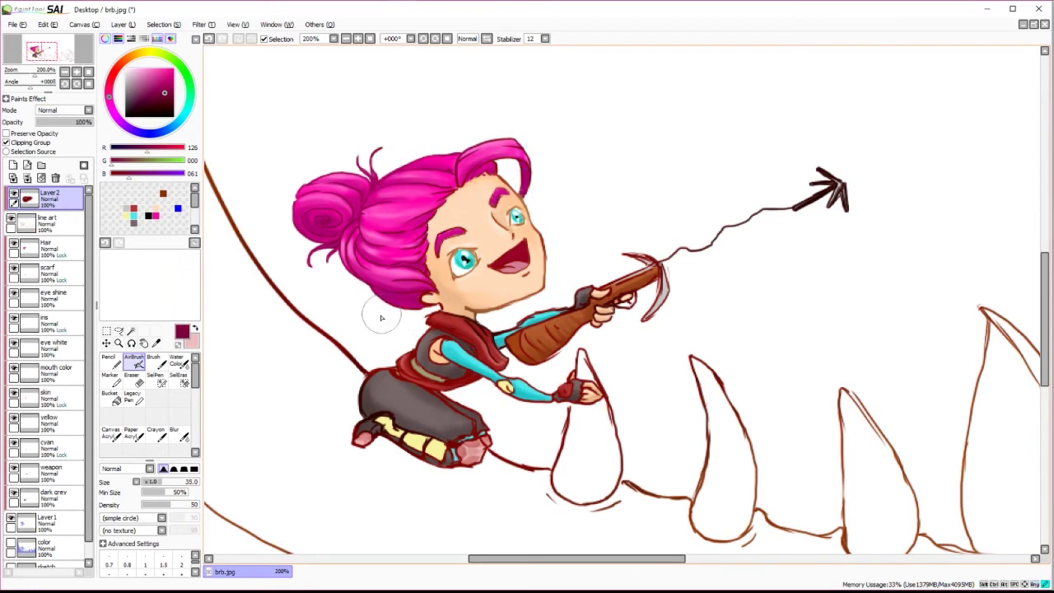
Recolor the trousers' outlines in very dark red and the sleeves' outlines in dark teal.
{"action": "left_click", "coordinate": [498, 448], "text": "alt"}
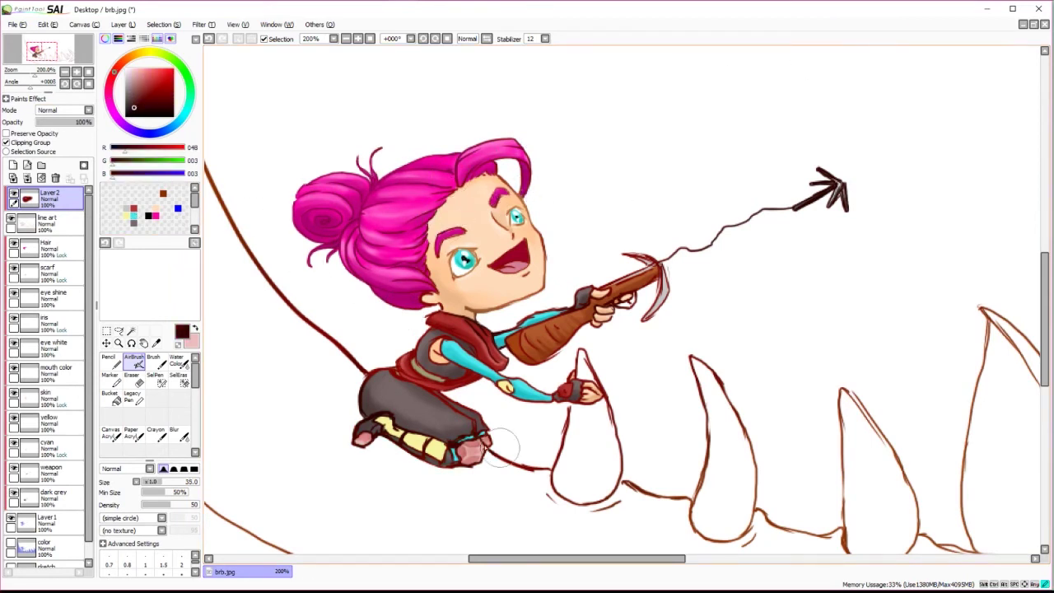
{"action": "left_click", "coordinate": [444, 341], "text": "alt"}
{"action": "left_click", "coordinate": [444, 342], "text": "alt"}
{"action": "scroll", "coordinate": [448, 343], "scroll_direction": "up", "scroll_amount": 4}
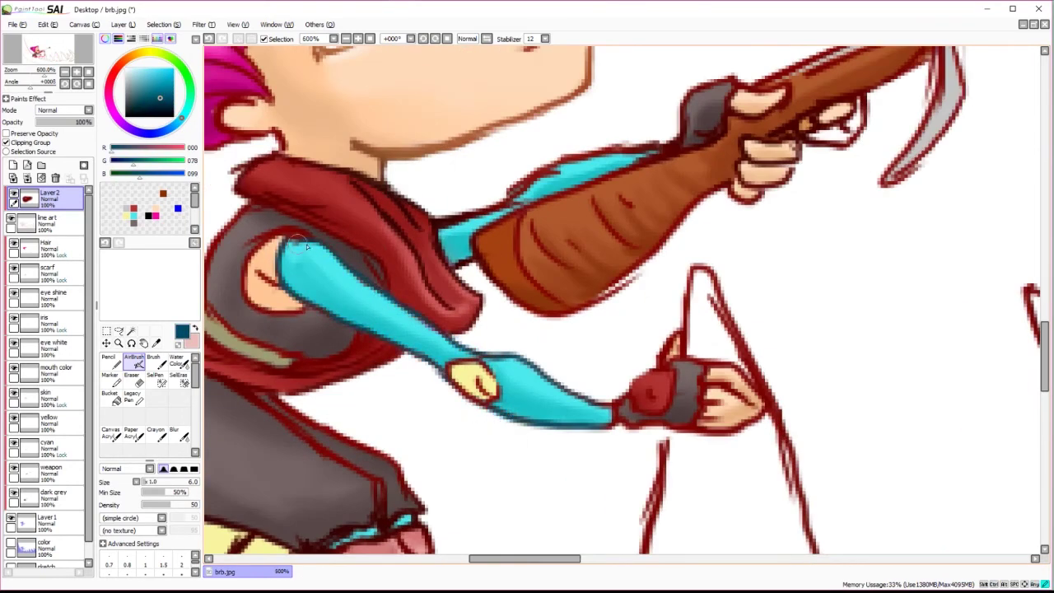
{"action": "left_click_drag", "start_coordinate": [482, 204], "coordinate": [753, 67]}
Select the yellow layer and airbrush olive shadows on the leg wraps and belt, preserving the layer's opacity.
{"action": "left_click", "coordinate": [462, 395], "text": "alt"}
{"action": "left_click", "coordinate": [47, 421]}
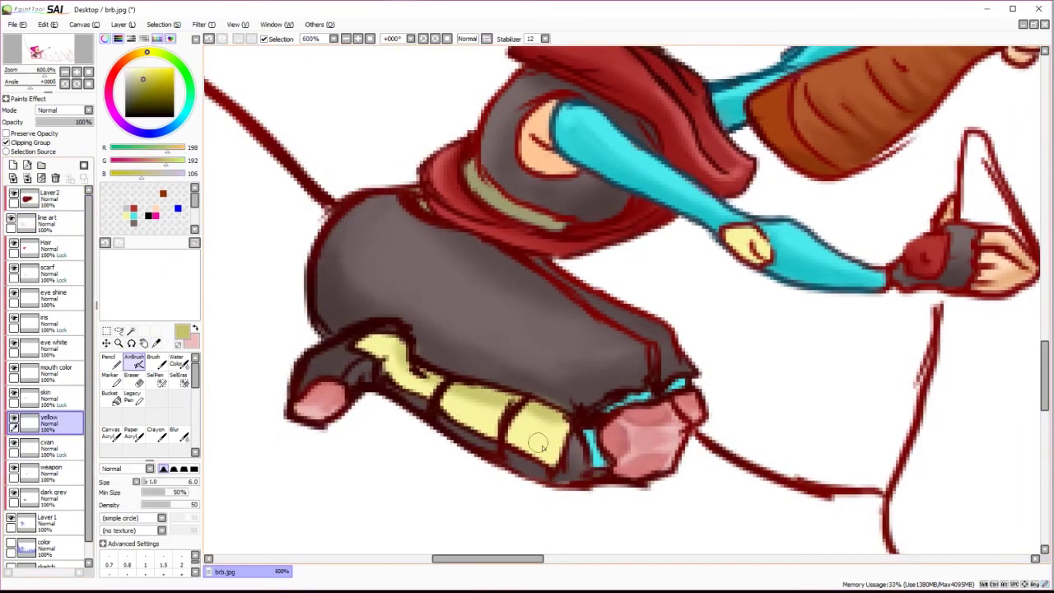
{"action": "scroll", "coordinate": [466, 330], "scroll_direction": "up", "scroll_amount": 2}
{"action": "left_click", "coordinate": [488, 281], "text": "alt"}
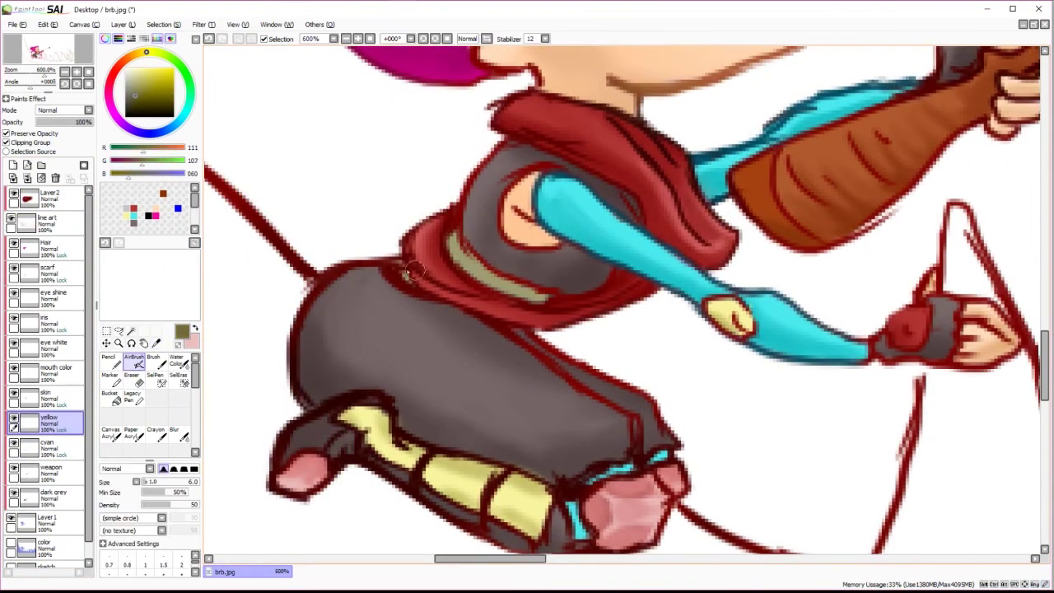
{"action": "left_click_drag", "start_coordinate": [475, 279], "coordinate": [342, 291]}
On the top clipped layer, airbrush the outlines of the yellow leg wraps and elbow patch in dark olive.
{"action": "left_click", "coordinate": [47, 196]}
{"action": "left_click", "coordinate": [606, 330], "text": "alt"}
{"action": "left_click_drag", "start_coordinate": [469, 398], "coordinate": [630, 283]}
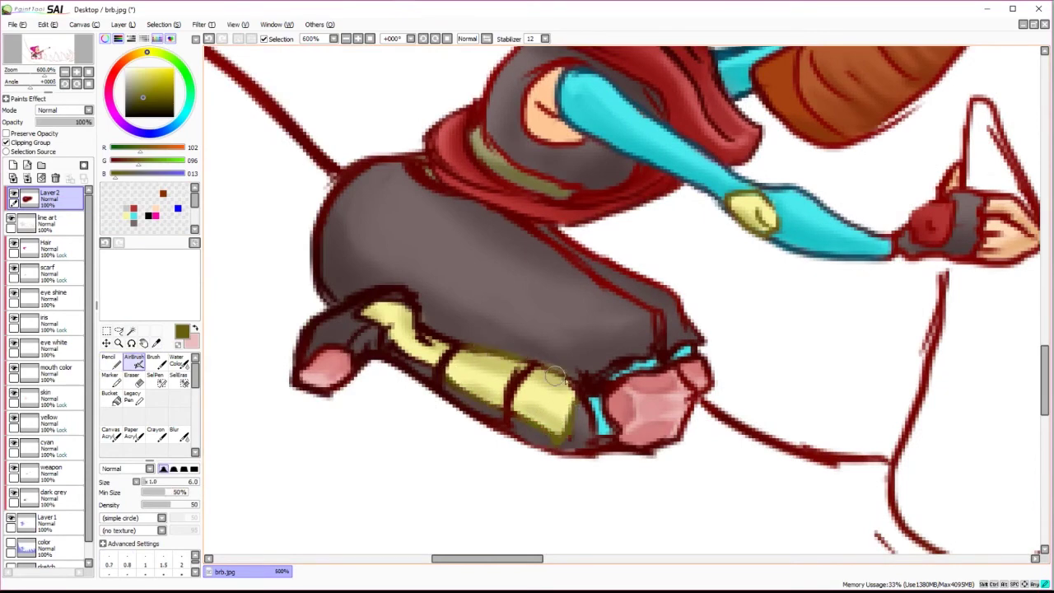
{"action": "scroll", "coordinate": [489, 375], "scroll_direction": "up", "scroll_amount": 3}
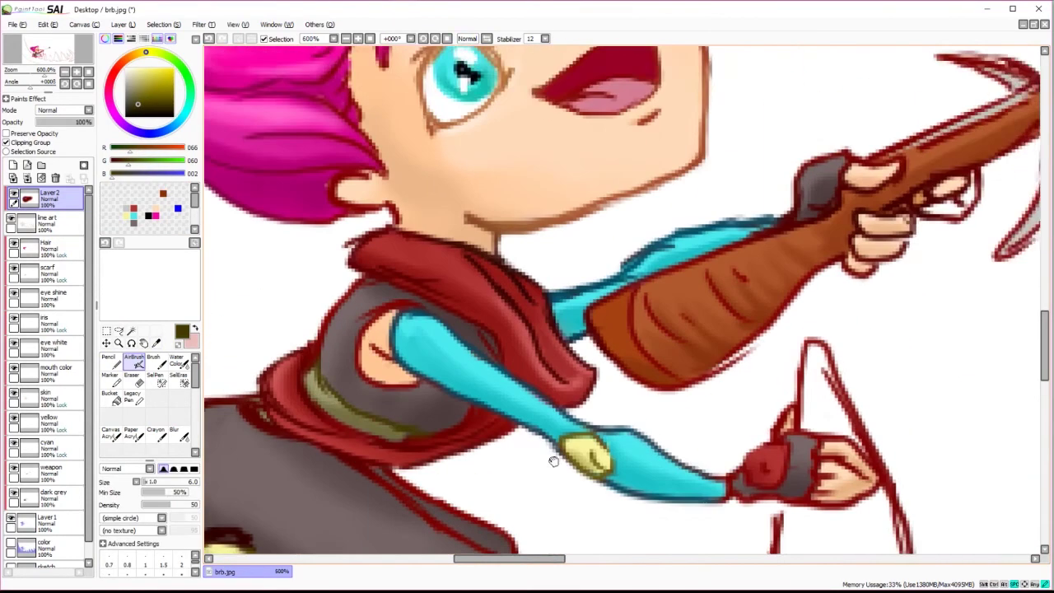
Recolor the outlines of the dark gloves and the crossbow's metal parts in a very dark, nearly black red.
{"action": "left_click_drag", "start_coordinate": [611, 313], "coordinate": [517, 355]}
{"action": "left_click", "coordinate": [517, 354], "text": "alt"}
{"action": "left_click", "coordinate": [521, 354], "text": "alt"}
{"action": "left_click_drag", "start_coordinate": [470, 287], "coordinate": [436, 299]}
{"action": "left_click_drag", "start_coordinate": [373, 286], "coordinate": [121, 303]}
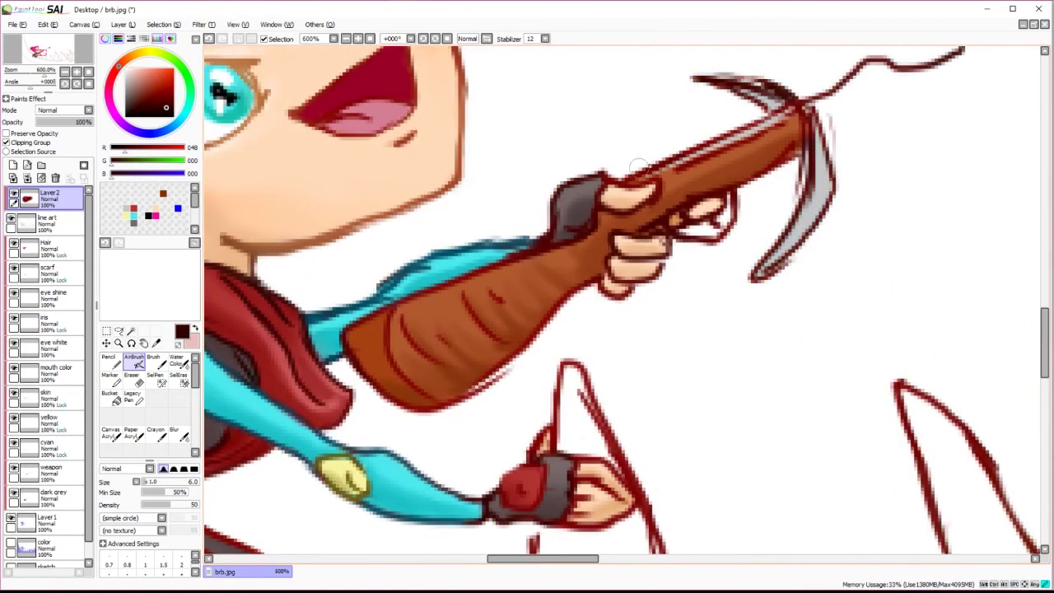
{"action": "scroll", "coordinate": [657, 242], "scroll_direction": "down", "scroll_amount": 2}
Recolor the outlines of both hands and the bare shoulder in brown to match the skin.
{"action": "left_click", "coordinate": [593, 369], "text": "alt"}
{"action": "scroll", "coordinate": [593, 370], "scroll_direction": "up", "scroll_amount": 2}
{"action": "left_click_drag", "start_coordinate": [551, 397], "coordinate": [560, 414]}
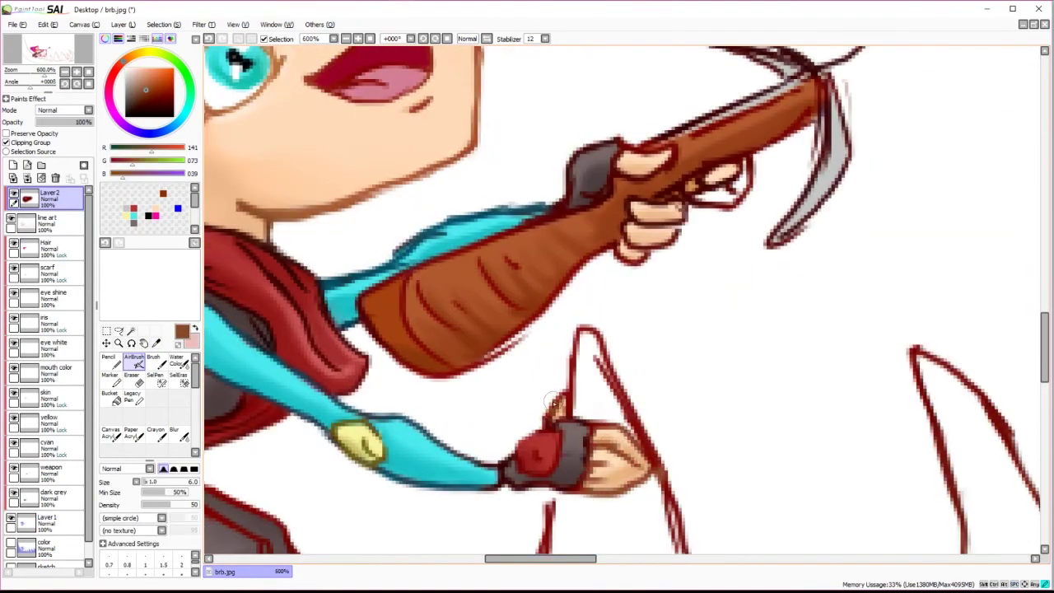
{"action": "left_click_drag", "start_coordinate": [626, 199], "coordinate": [568, 306]}
{"action": "left_click", "coordinate": [569, 307], "text": "alt"}
{"action": "left_click_drag", "start_coordinate": [567, 360], "coordinate": [1038, 416]}
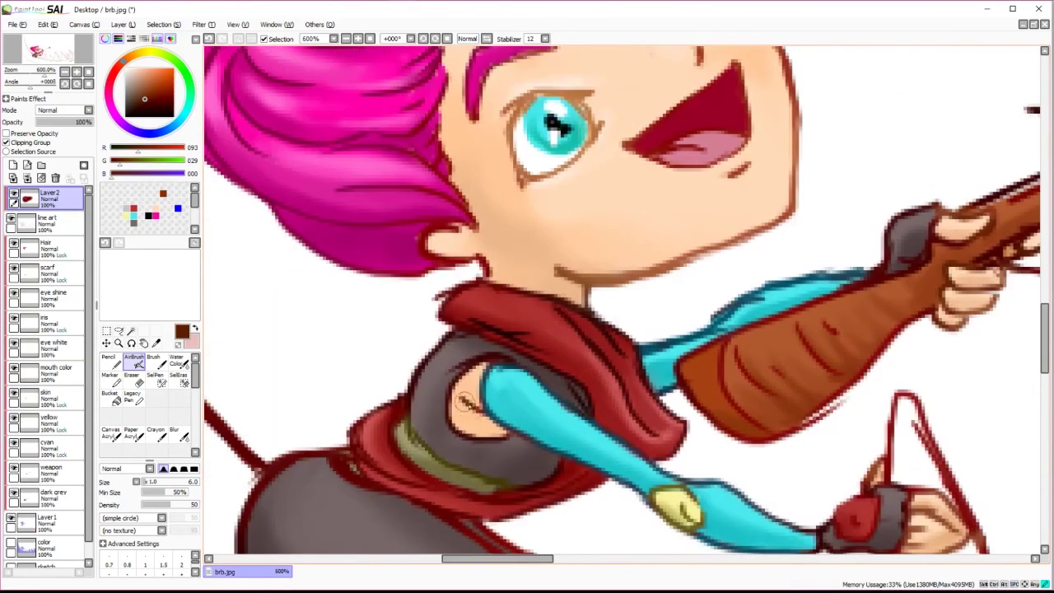
Select the Hair layer and airbrush deep magenta along the hair's edge beside the face.
{"action": "left_click_drag", "start_coordinate": [449, 238], "coordinate": [472, 321]}
{"action": "left_click", "coordinate": [473, 320], "text": "ctrl+shift"}
{"action": "left_click", "coordinate": [487, 347], "text": "ctrl+shift"}
{"action": "left_click", "coordinate": [487, 347], "text": "alt"}
{"action": "scroll", "coordinate": [487, 347], "scroll_direction": "down", "scroll_amount": 2}
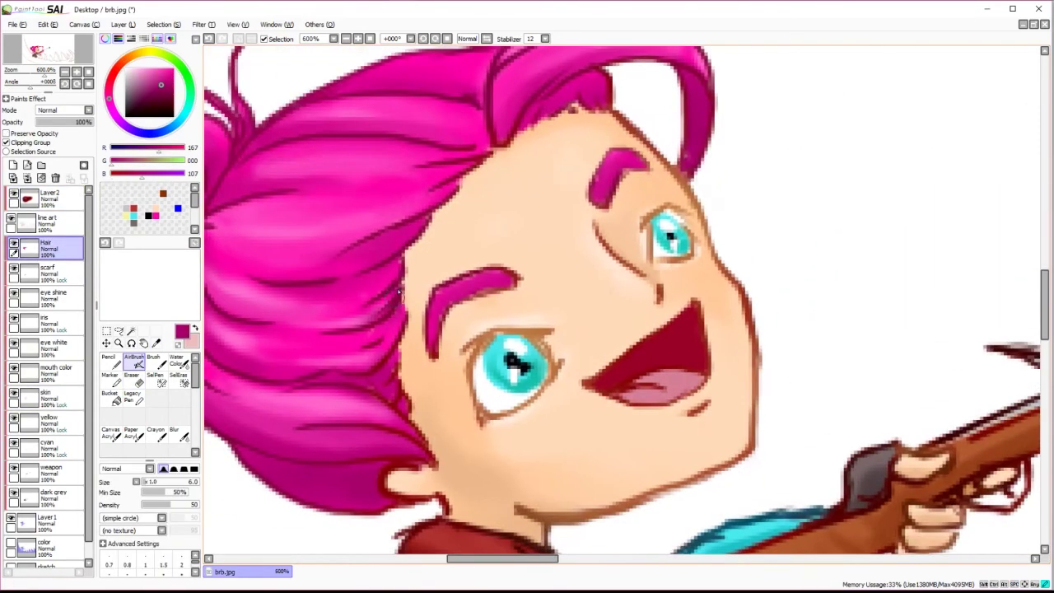
{"action": "scroll", "coordinate": [754, 393], "scroll_direction": "down", "scroll_amount": 1}
{"action": "left_click_drag", "start_coordinate": [754, 393], "coordinate": [734, 289]}
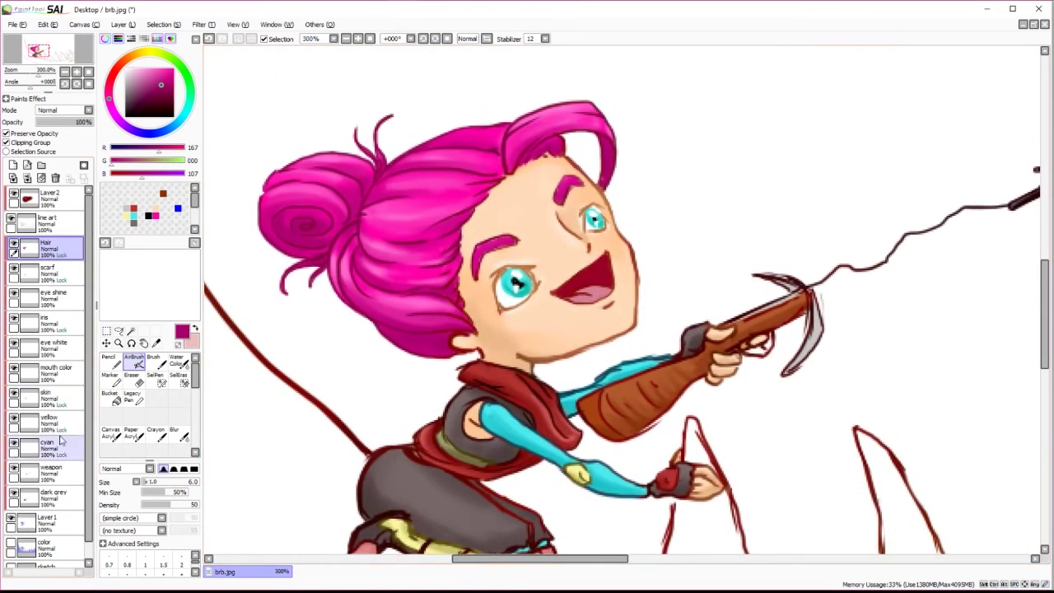
Airbrush a grey-blue shadow across the upper part of the eye on the iris layer, and switch to the Brush tool.
{"action": "left_click", "coordinate": [555, 252], "text": "ctrl+shift"}
{"action": "scroll", "coordinate": [621, 215], "scroll_direction": "up", "scroll_amount": 2}
{"action": "left_click", "coordinate": [134, 95]}
{"action": "left_click_drag", "start_coordinate": [457, 247], "coordinate": [513, 239]}
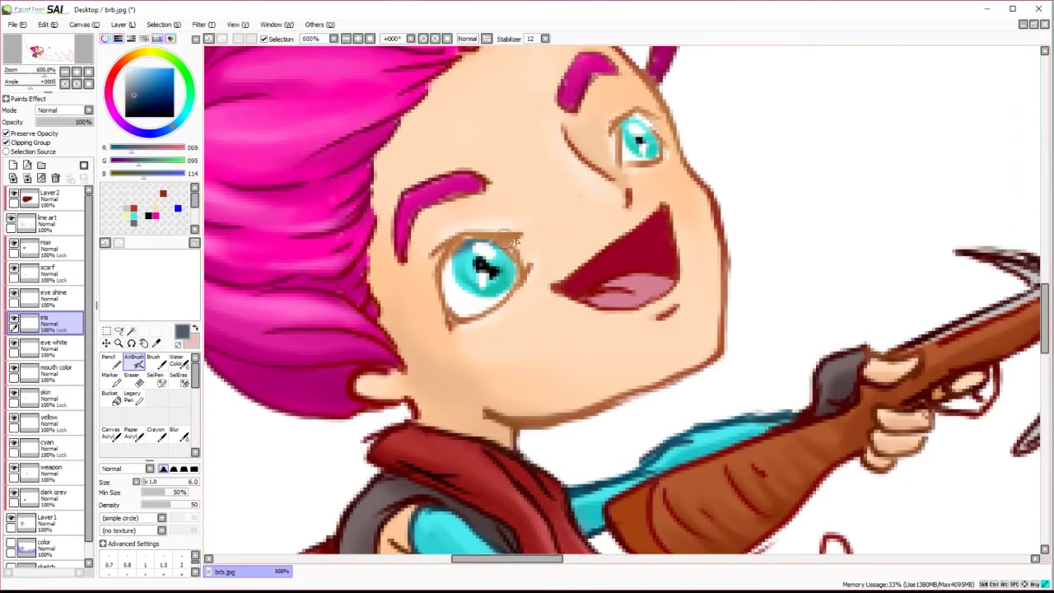
{"action": "left_click", "coordinate": [456, 239], "text": "ctrl+shift"}
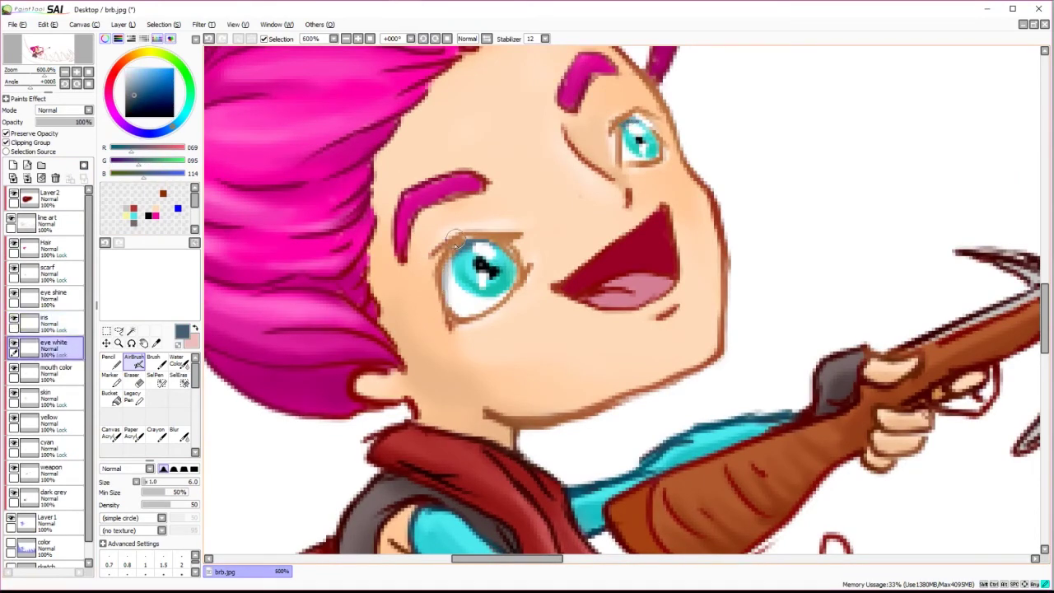
{"action": "left_click", "coordinate": [573, 162], "text": "ctrl+shift"}
{"action": "scroll", "coordinate": [572, 162], "scroll_direction": "down", "scroll_amount": 5}
{"action": "key", "text": "b"}
{"action": "scroll", "coordinate": [682, 276], "scroll_direction": "up", "scroll_amount": 1}
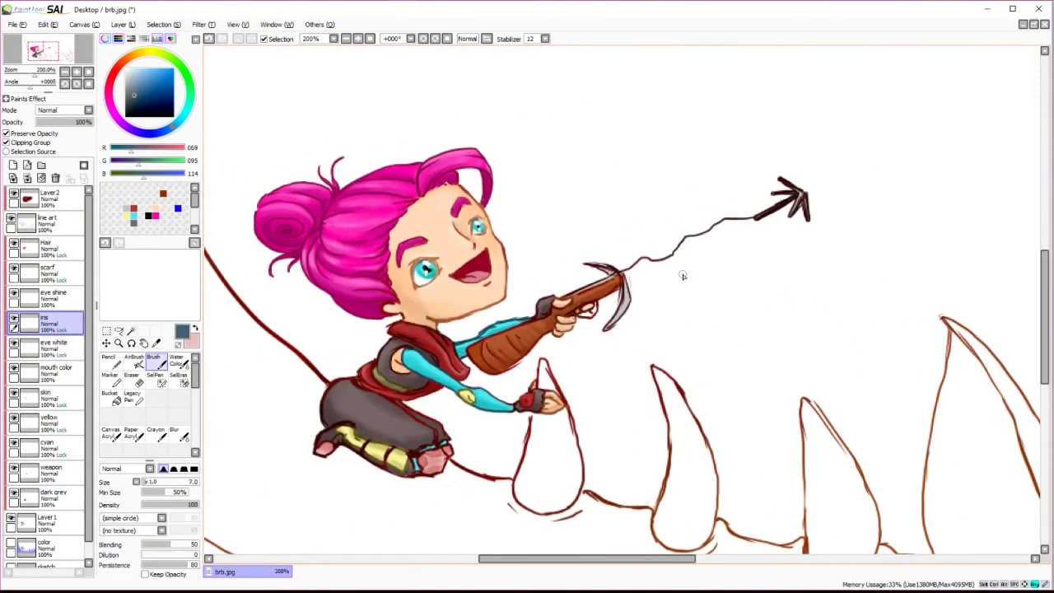